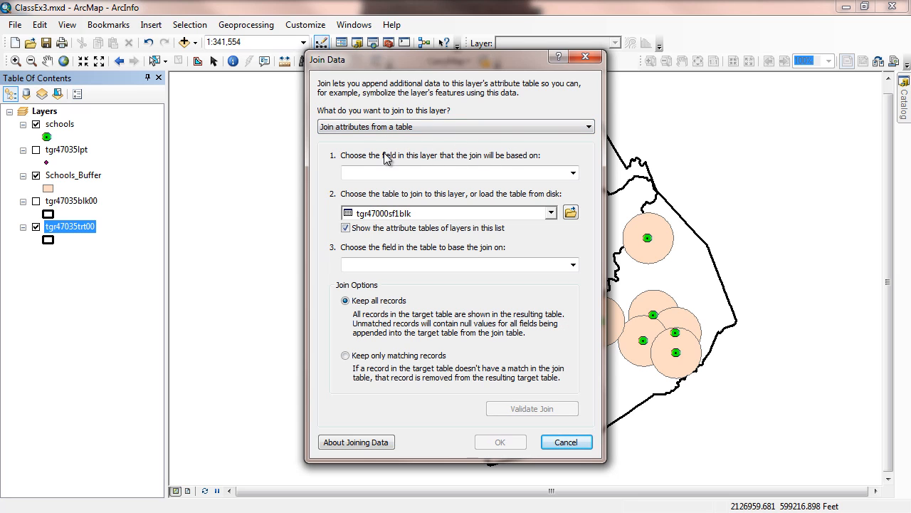
# Step: Join the tgr47000sf1trt table to the tgr47035trt00 layer on STFID in both, declining to index the join field
pyautogui.click(415, 125)
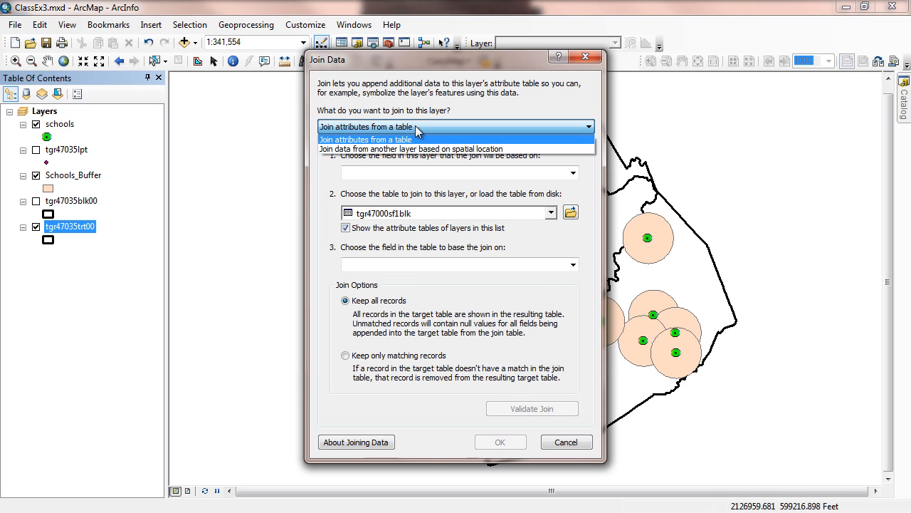
pyautogui.click(415, 125)
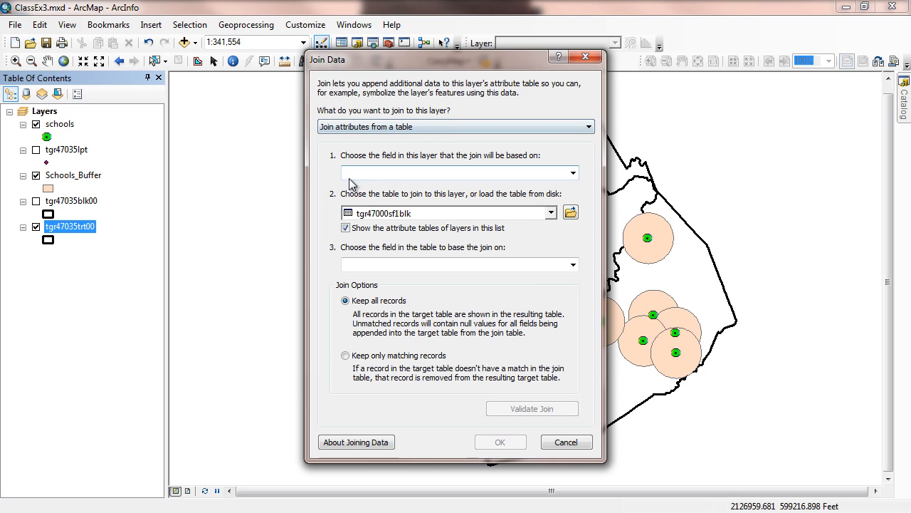
pyautogui.click(413, 174)
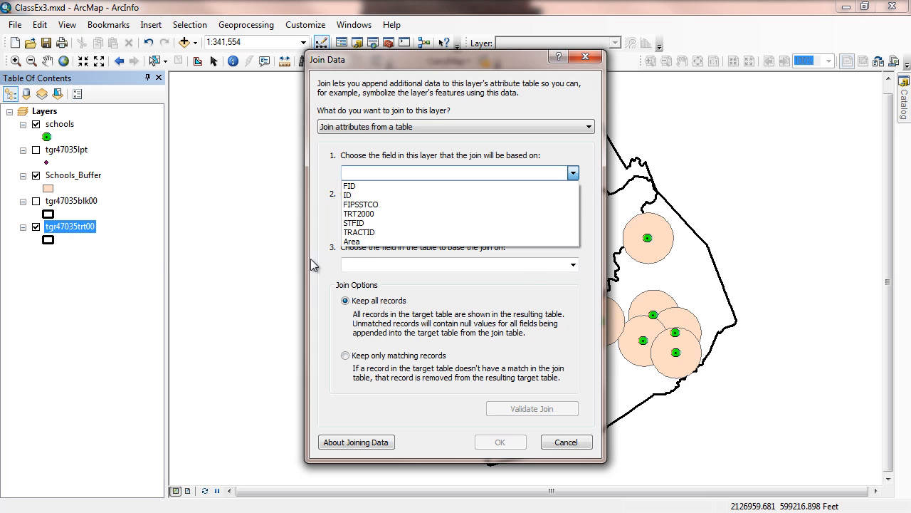
pyautogui.click(361, 223)
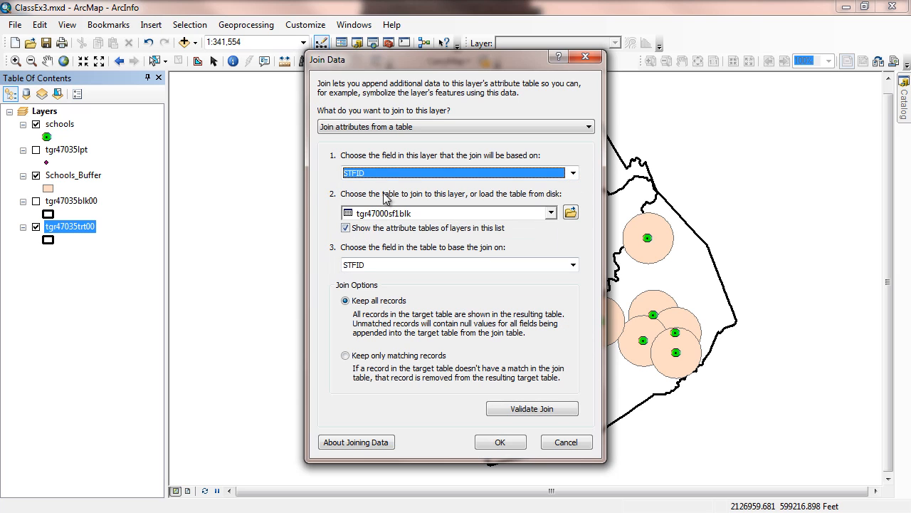
pyautogui.click(446, 215)
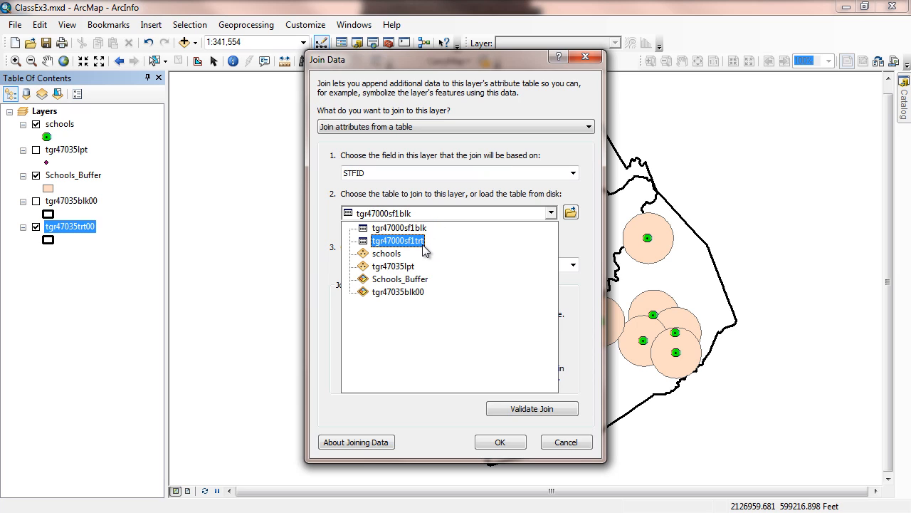
pyautogui.click(423, 242)
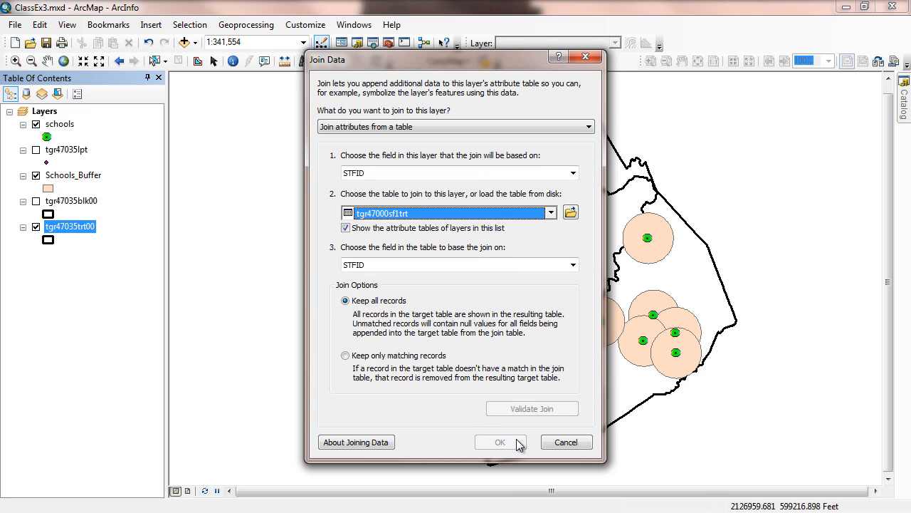
pyautogui.click(574, 265)
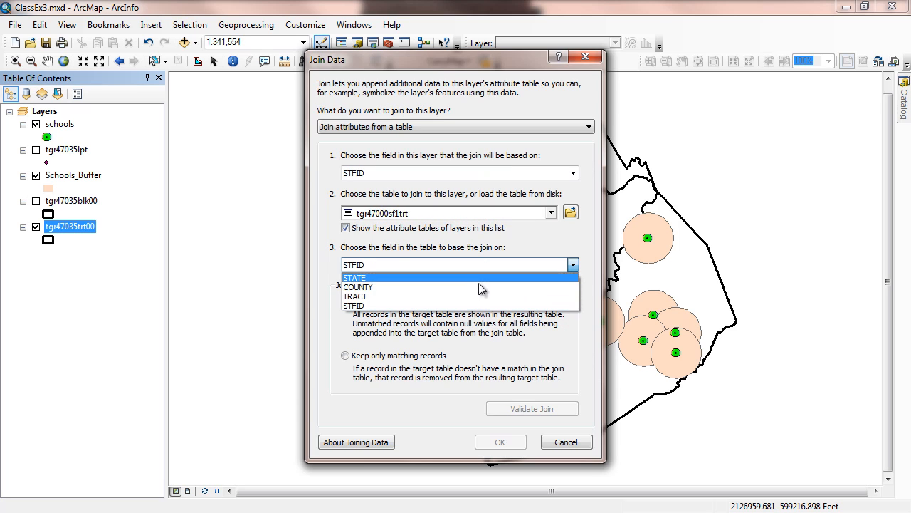
pyautogui.click(365, 304)
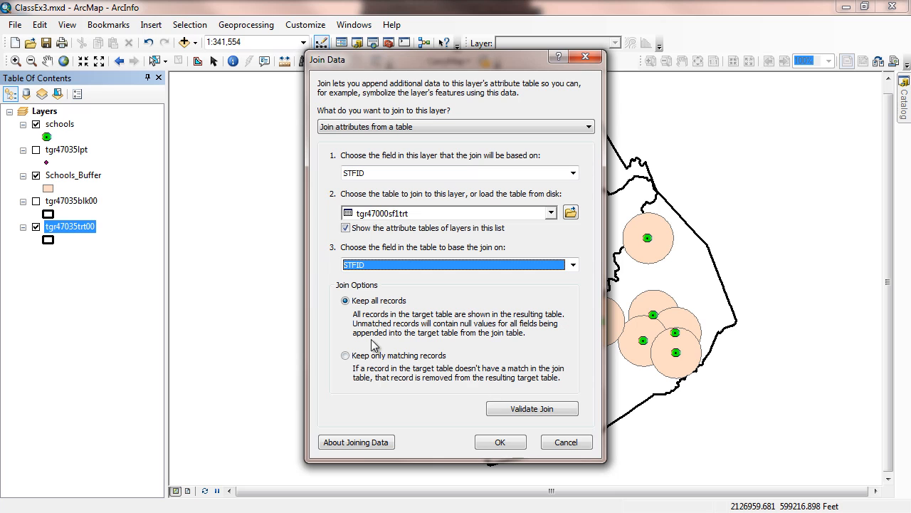
pyautogui.click(499, 443)
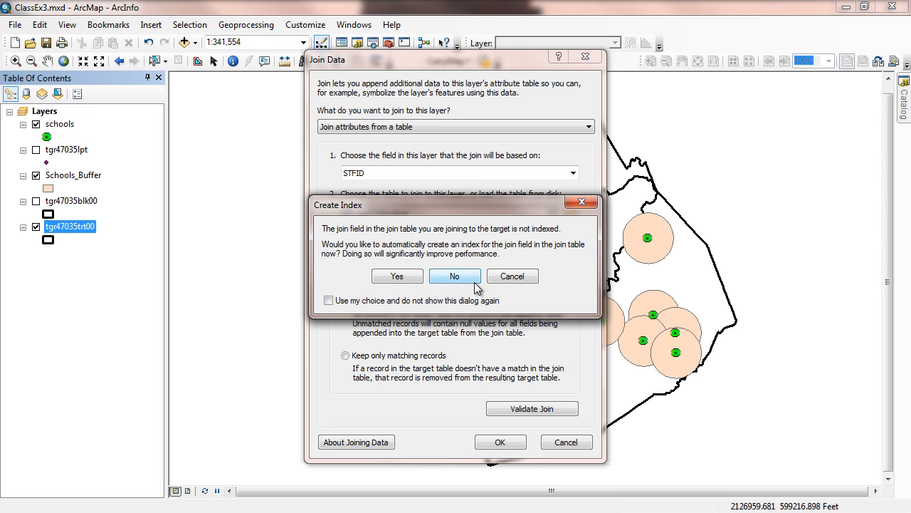
pyautogui.click(460, 278)
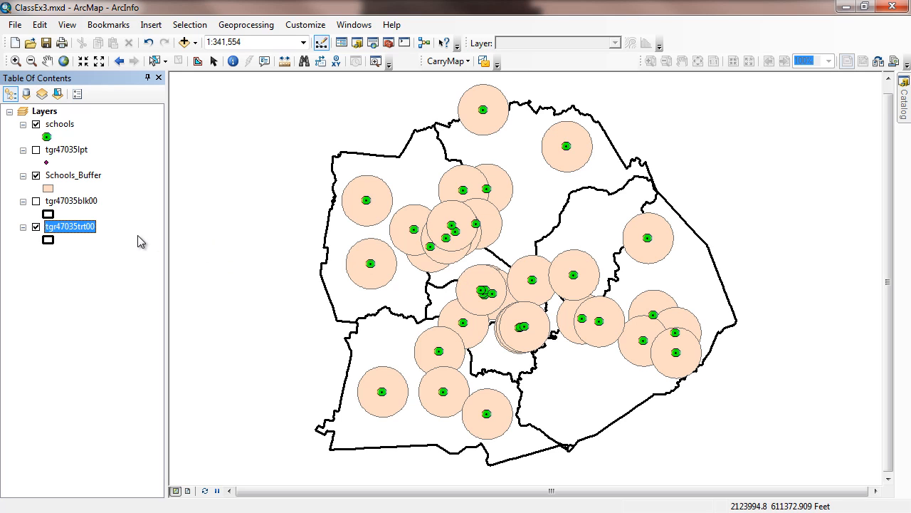
# Step: Examine the joined census columns from OID through POP2000 in the tgr47035trt00 attribute table, and close the table
pyautogui.rightClick(69, 227)
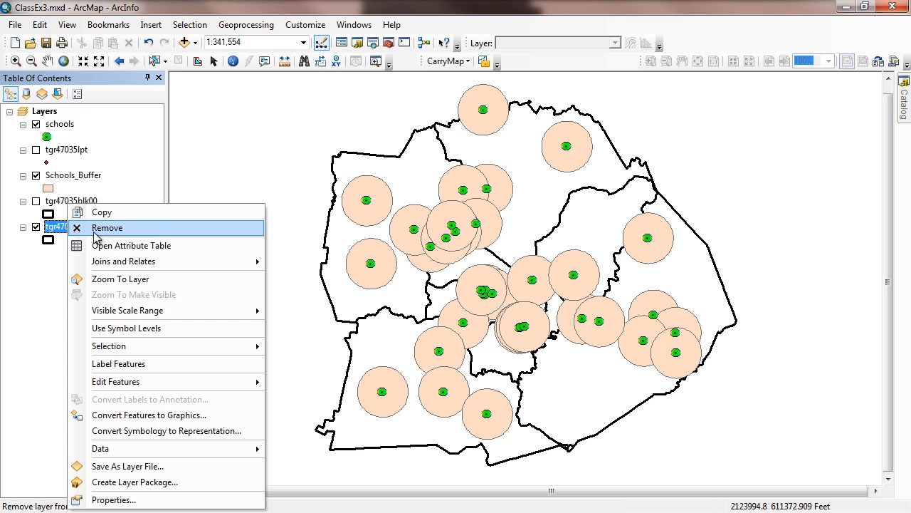
pyautogui.click(121, 246)
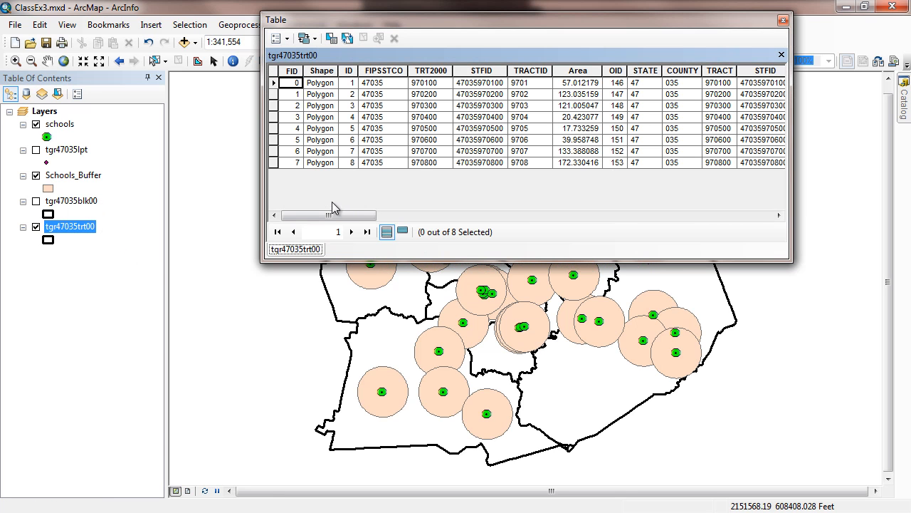
pyautogui.moveTo(346, 218); pyautogui.dragTo(372, 218)
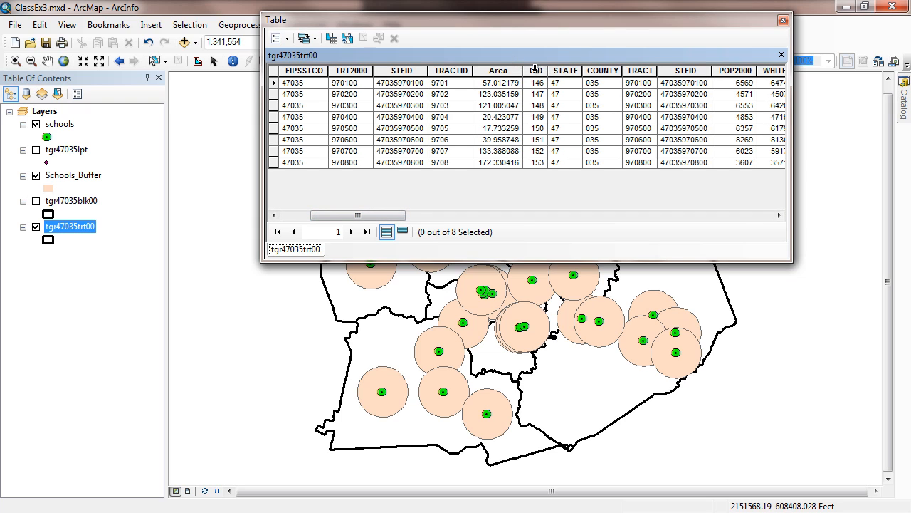
pyautogui.click(535, 69)
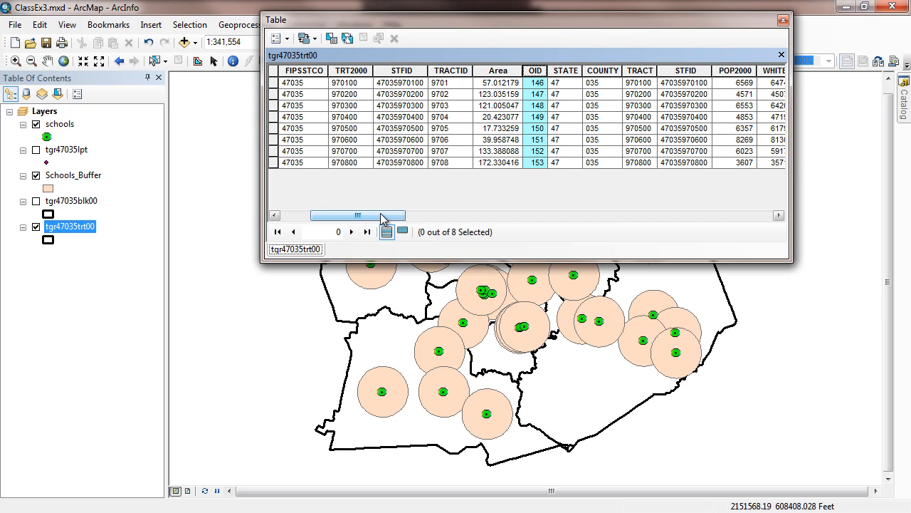
pyautogui.moveTo(382, 219); pyautogui.dragTo(411, 216)
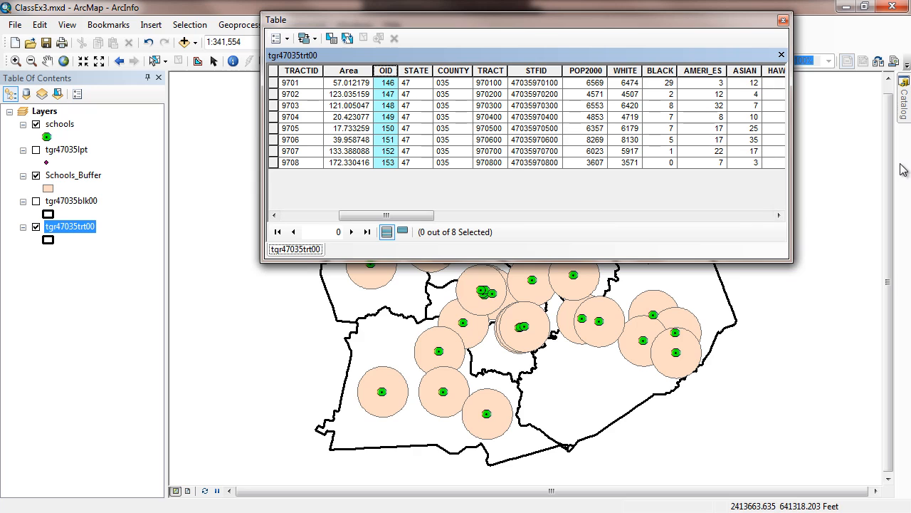
pyautogui.click(593, 72)
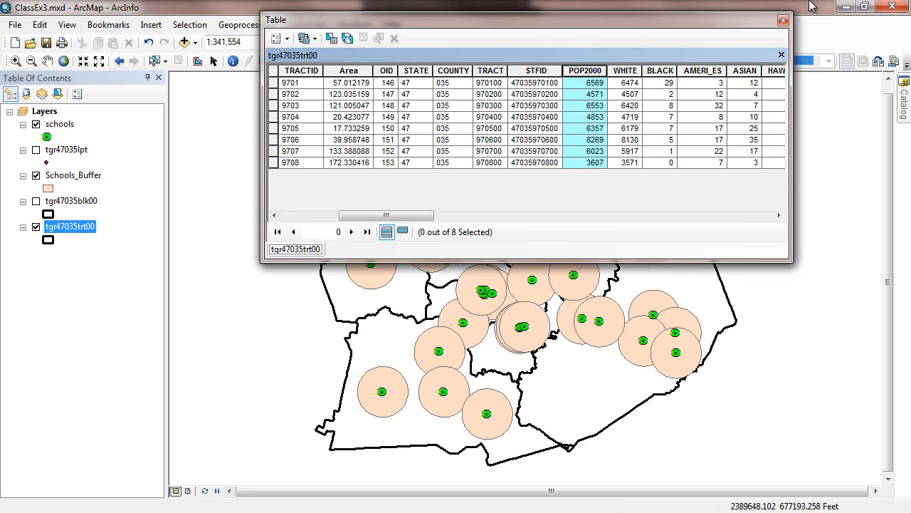
pyautogui.click(783, 20)
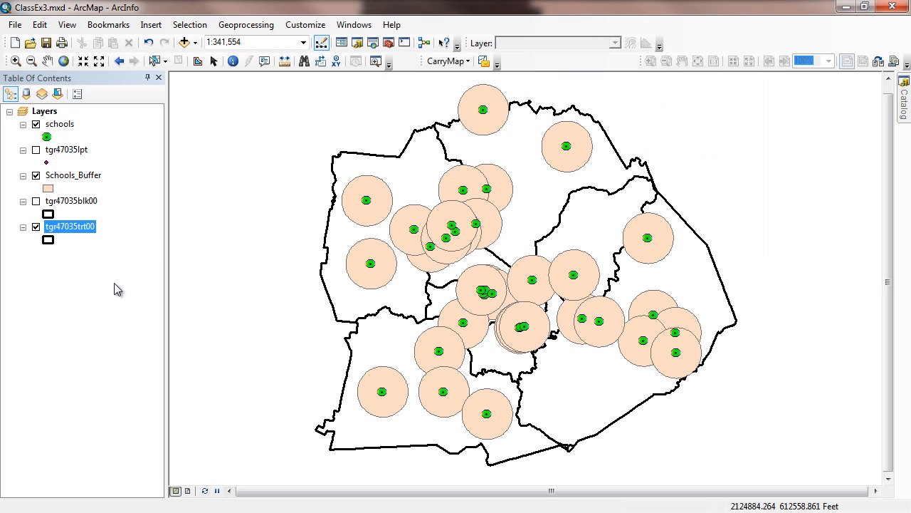
# Step: Join the tgr47000sf1blk table to the tgr47035blk00 layer on STFID in both, without indexing the join field
pyautogui.keyDown('ctrl'); pyautogui.click(74, 203); pyautogui.keyUp('ctrl')
pyautogui.rightClick(76, 208)
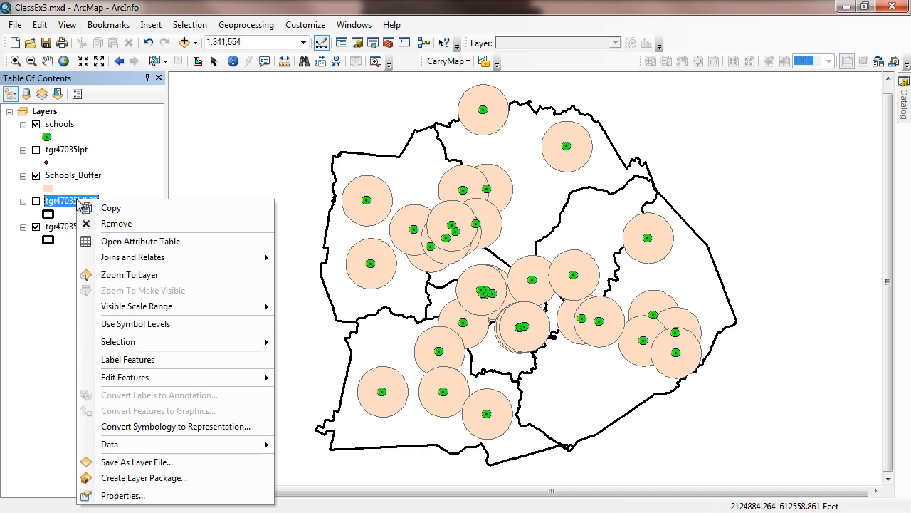
pyautogui.moveTo(105, 257)
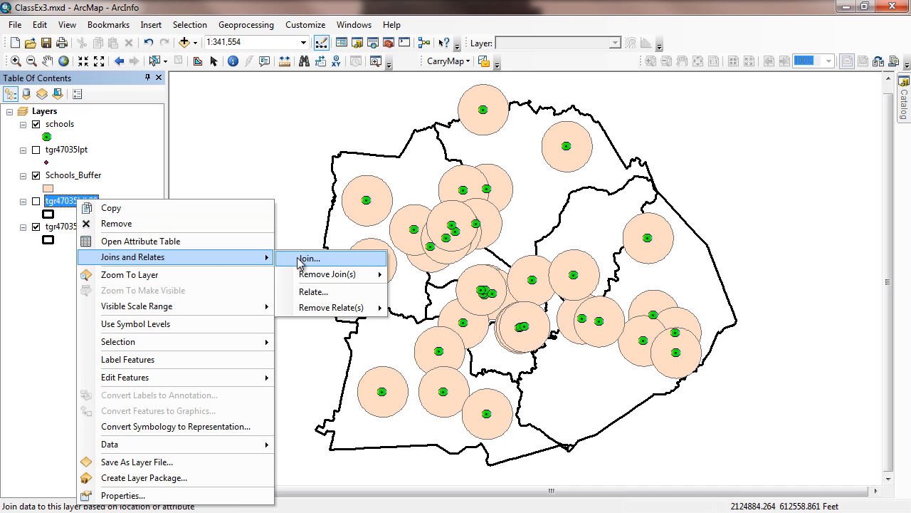
pyautogui.click(298, 258)
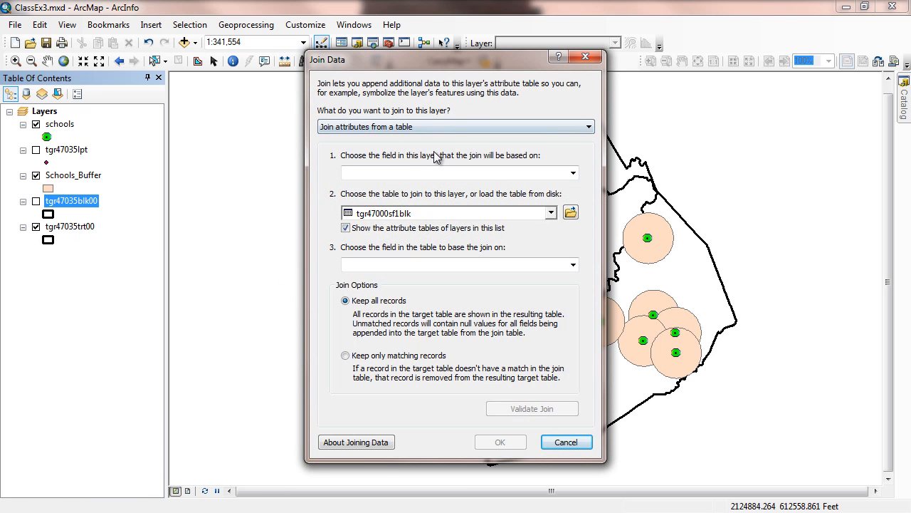
pyautogui.click(419, 171)
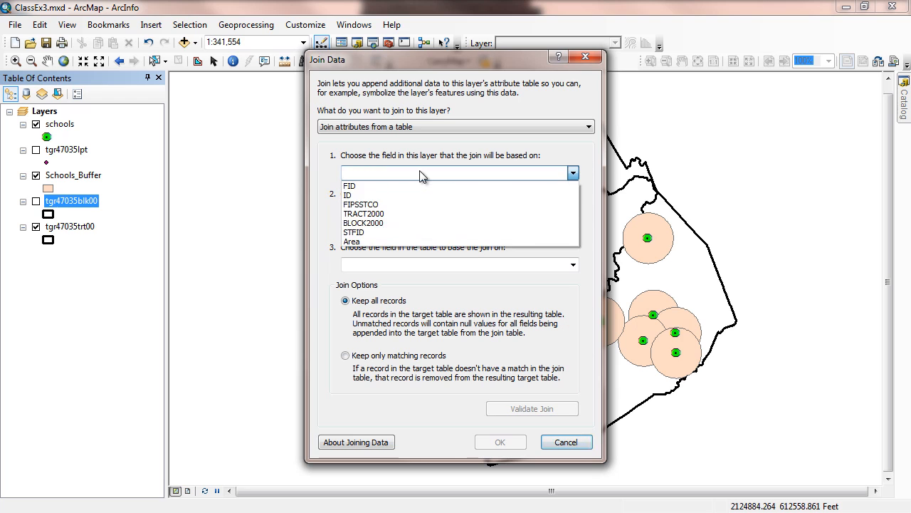
pyautogui.click(377, 232)
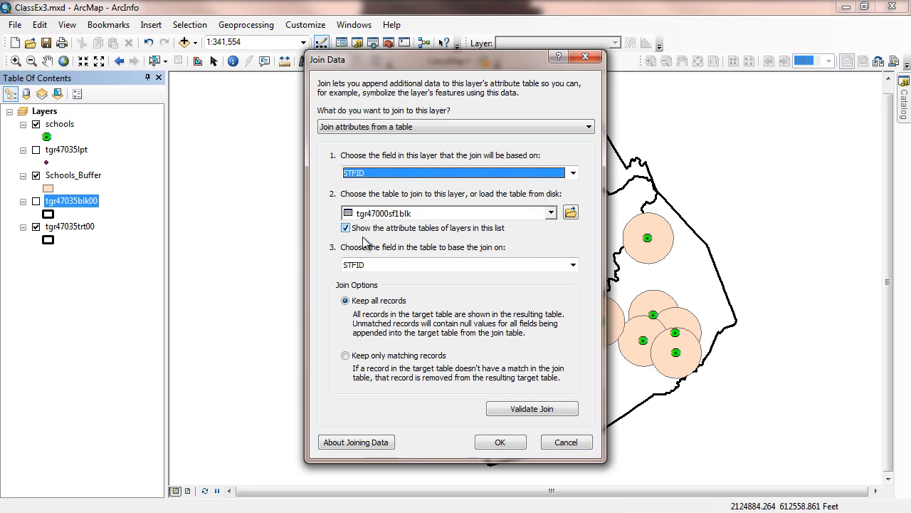
pyautogui.click(424, 212)
pyautogui.click(416, 229)
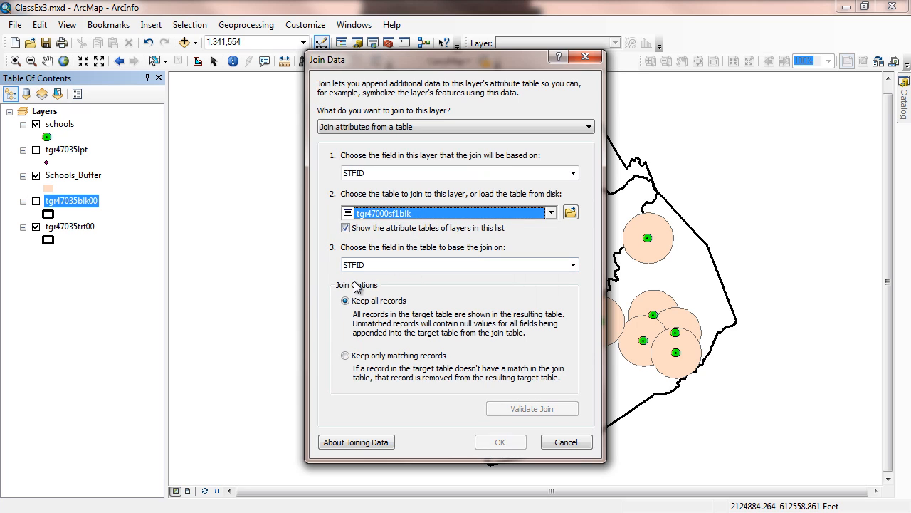
pyautogui.click(383, 265)
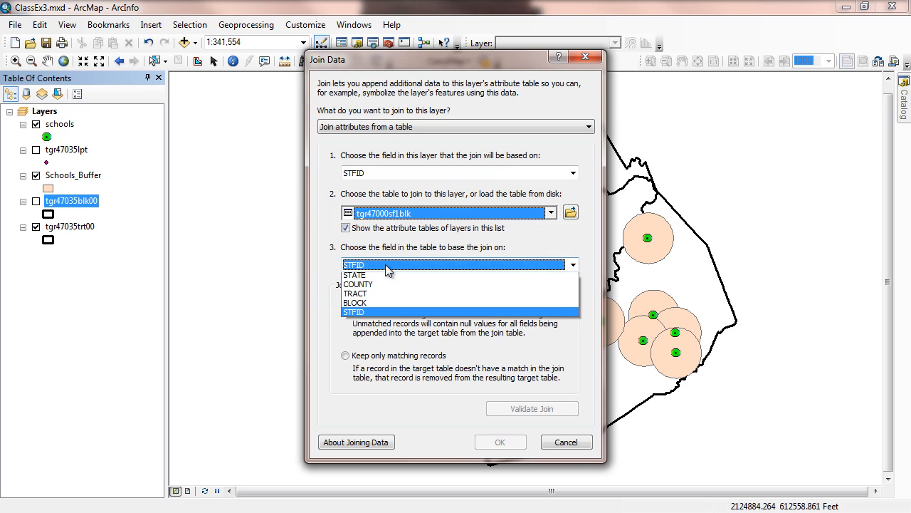
pyautogui.click(370, 314)
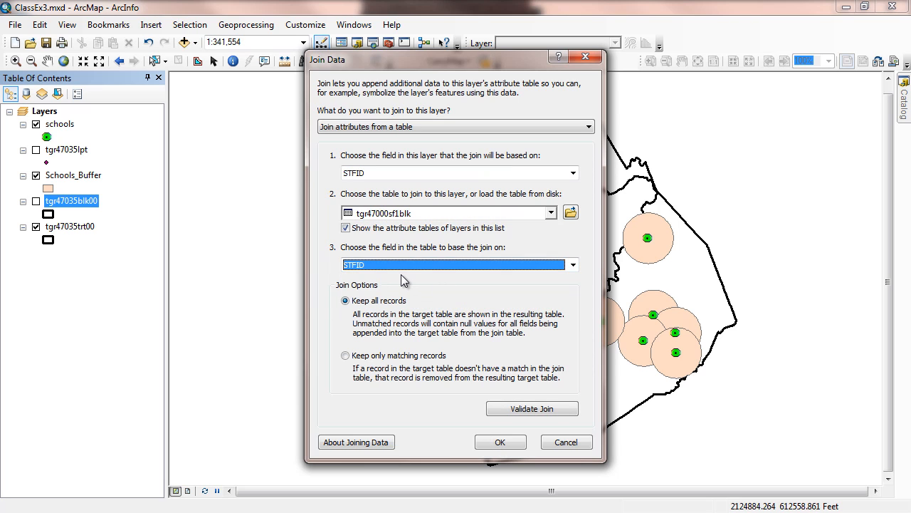
pyautogui.click(493, 442)
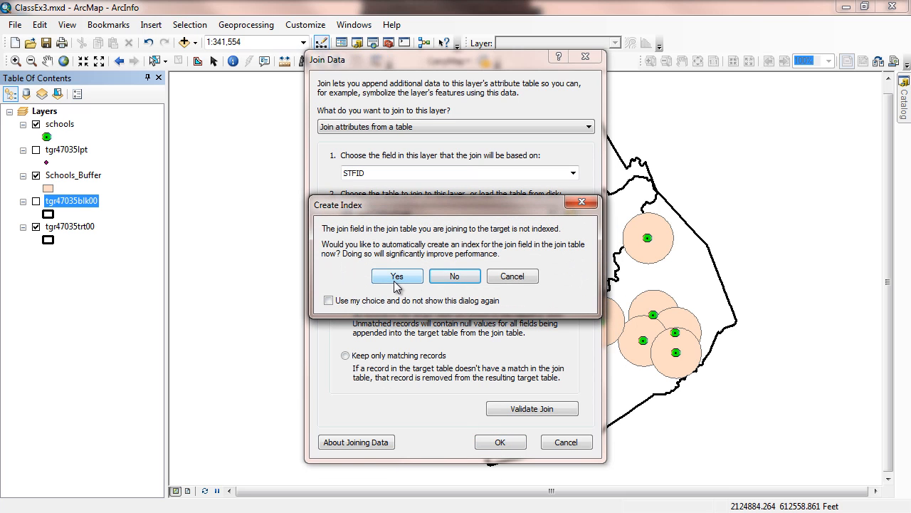
pyautogui.click(443, 274)
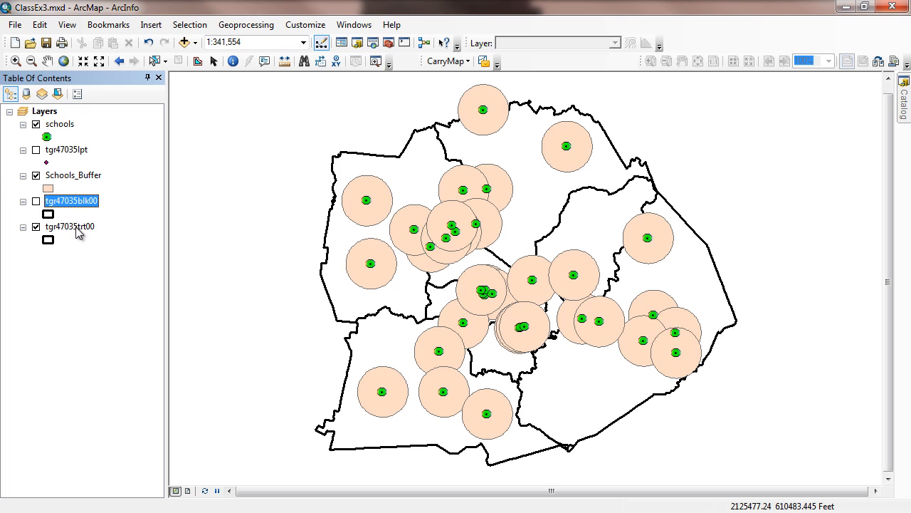
# Step: Inspect the tgr47035blk00 attribute table's joined fields, including OID and POP2000, and close the table
pyautogui.rightClick(71, 201)
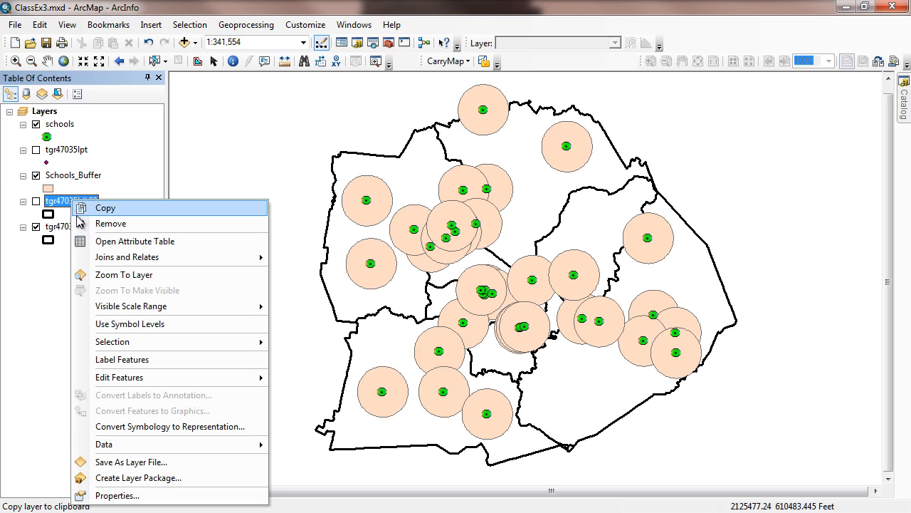
pyautogui.click(106, 240)
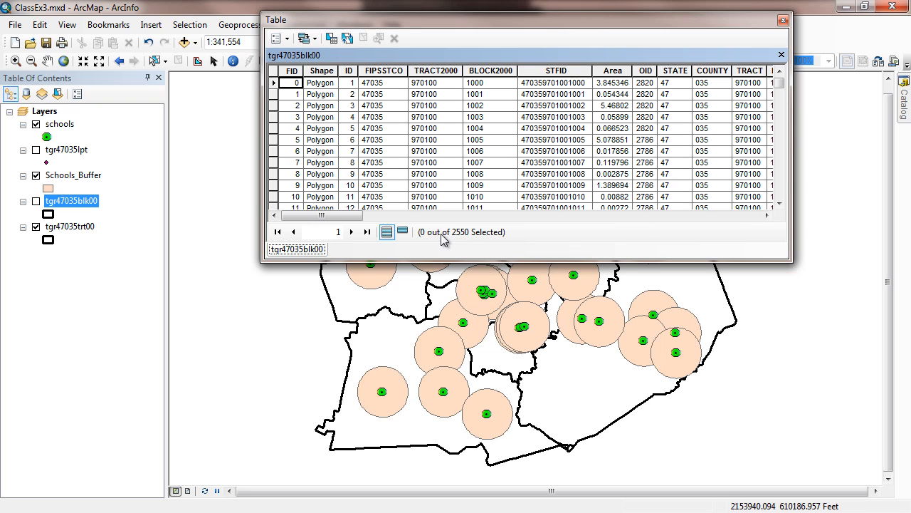
pyautogui.moveTo(349, 217); pyautogui.dragTo(387, 217)
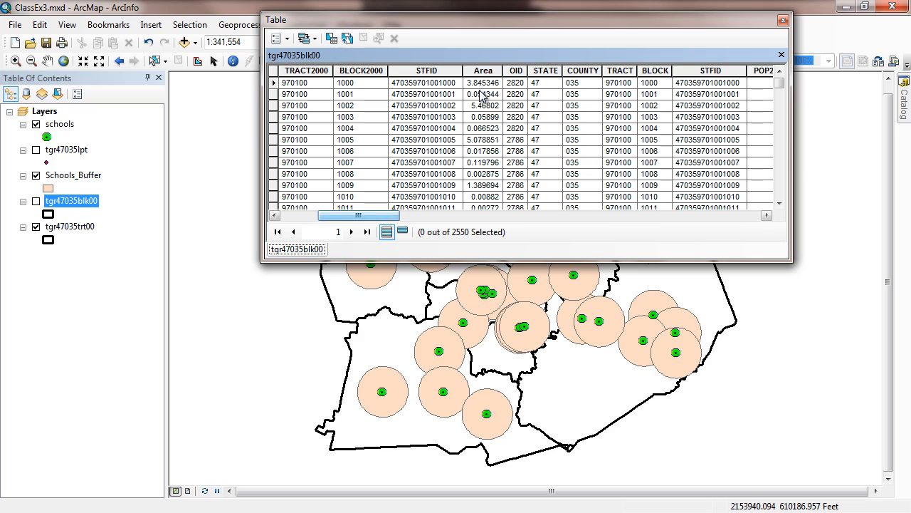
pyautogui.click(522, 69)
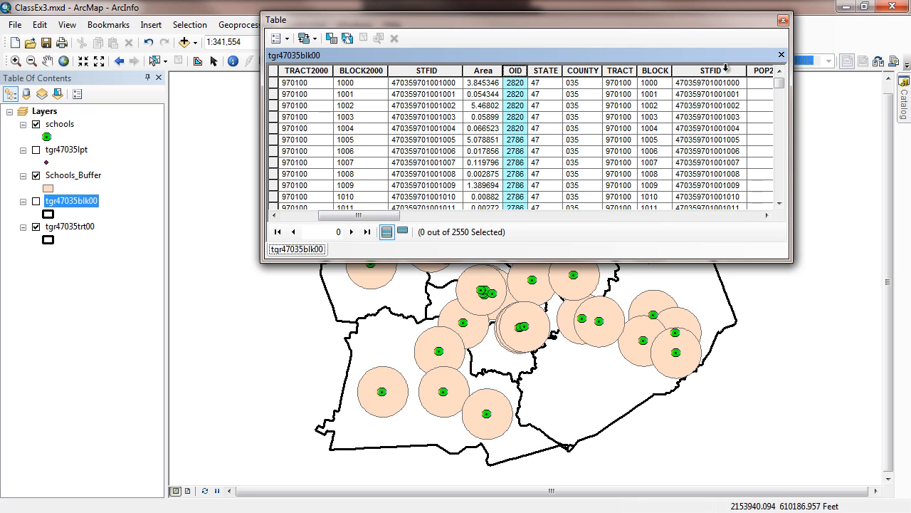
pyautogui.click(766, 215)
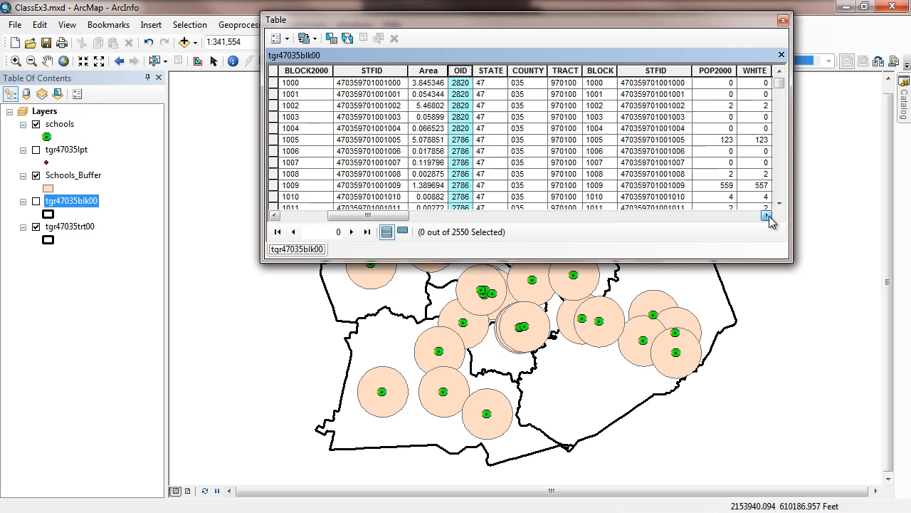
pyautogui.click(766, 215)
pyautogui.click(658, 70)
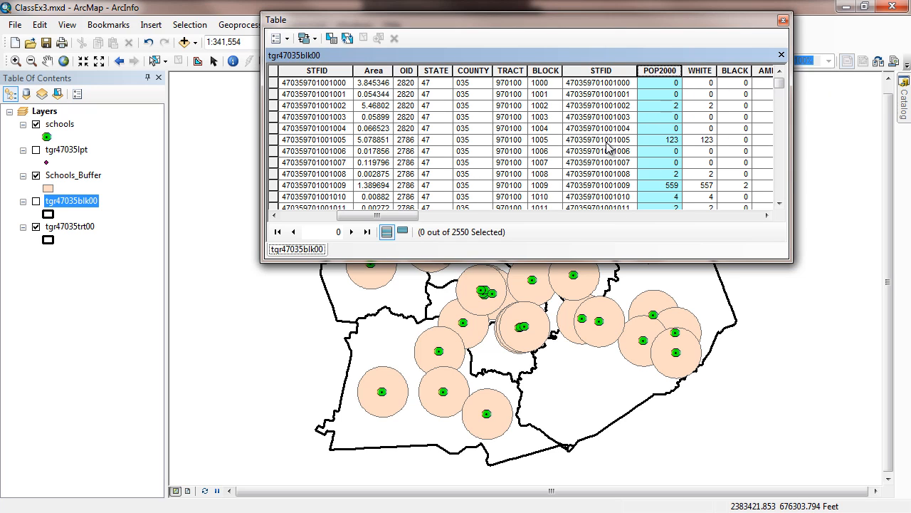
pyautogui.moveTo(779, 85)
pyautogui.mouseDown()
pyautogui.moveTo(781, 161)
pyautogui.moveTo(779, 79)
pyautogui.mouseUp()
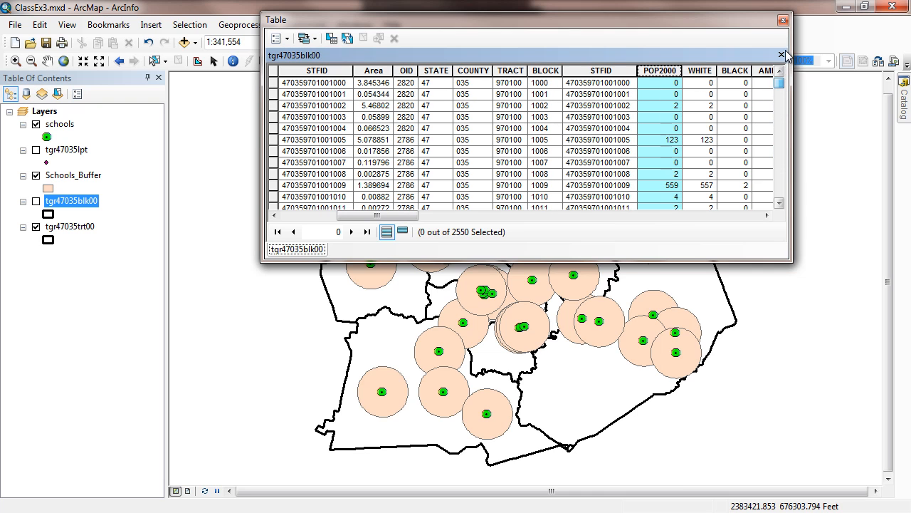
pyautogui.click(783, 20)
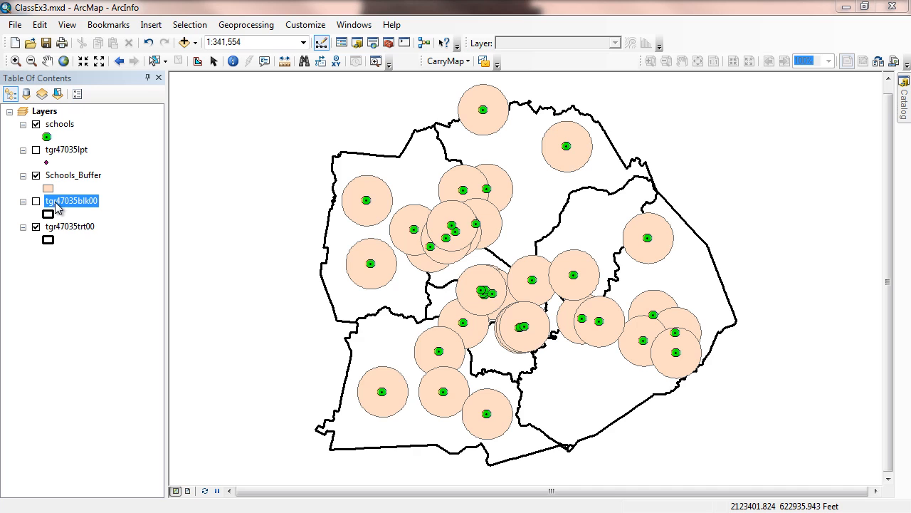
# Step: Export all features of the tgr47035blk00 layer to a NewBlocks shapefile in GISData and add it to the map
pyautogui.rightClick(57, 202)
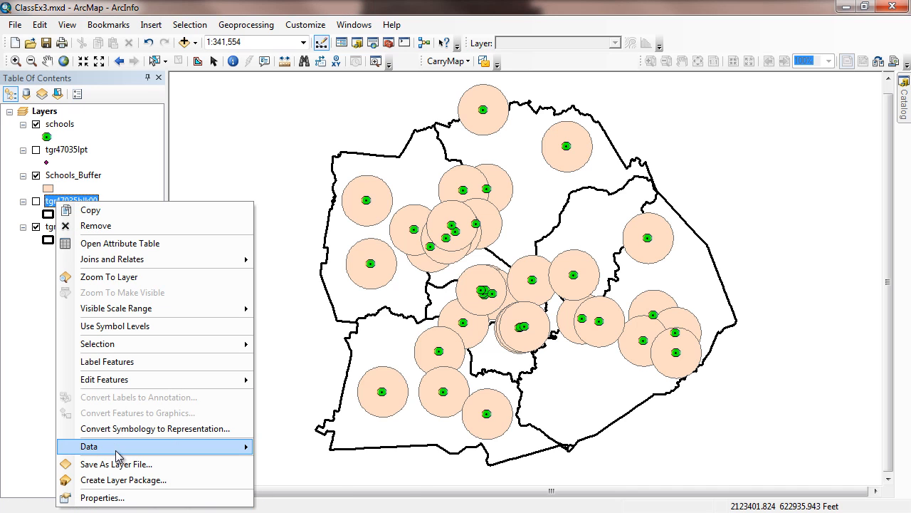
pyautogui.moveTo(117, 449)
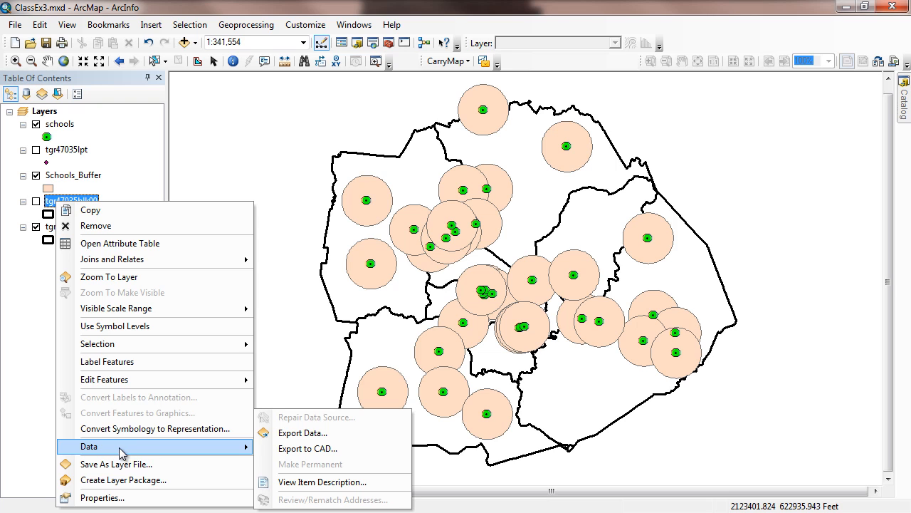
pyautogui.click(303, 432)
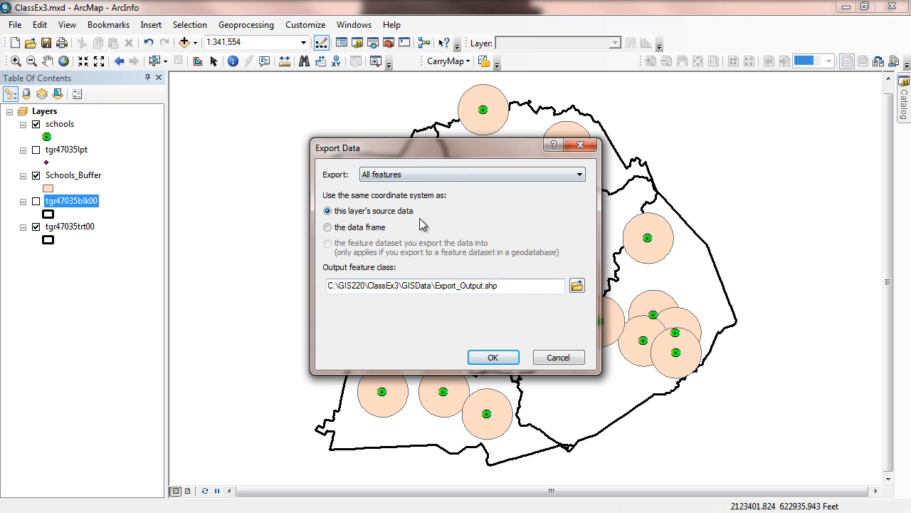
pyautogui.click(576, 284)
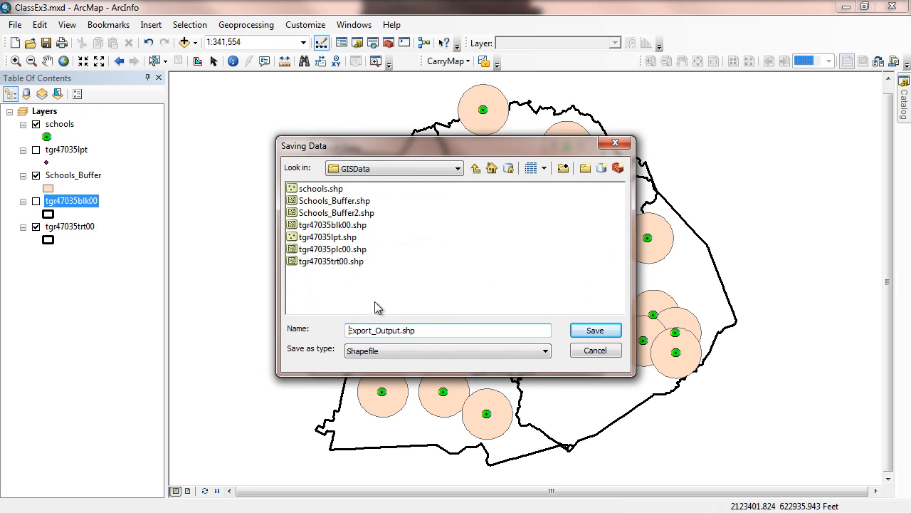
pyautogui.moveTo(445, 330); pyautogui.dragTo(316, 292)
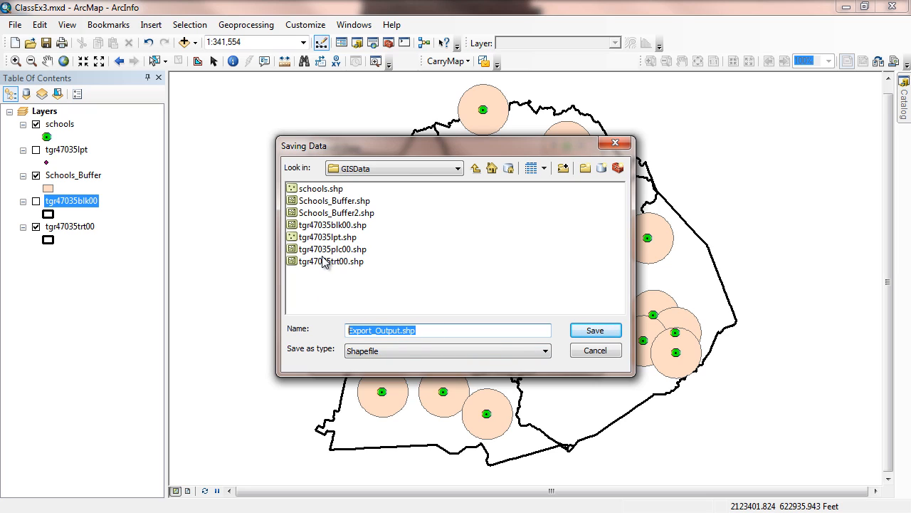
pyautogui.write('NewBlocks')
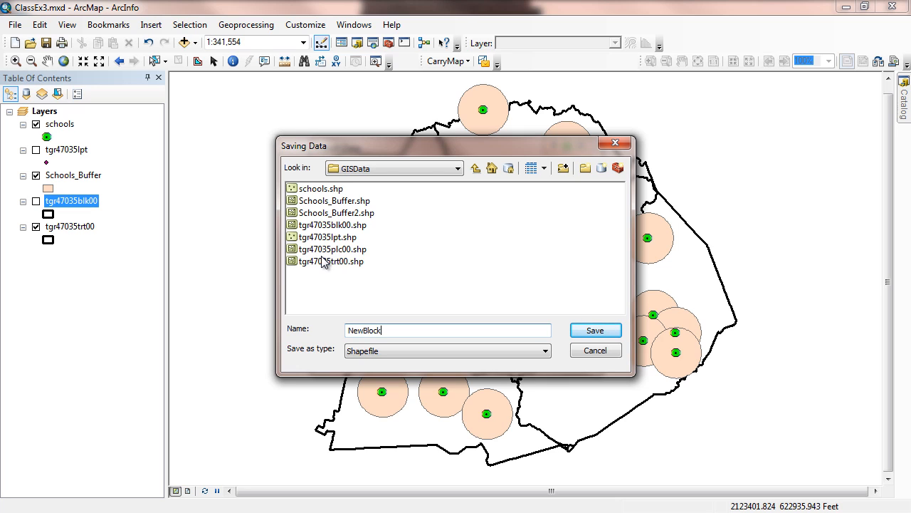
pyautogui.click(585, 330)
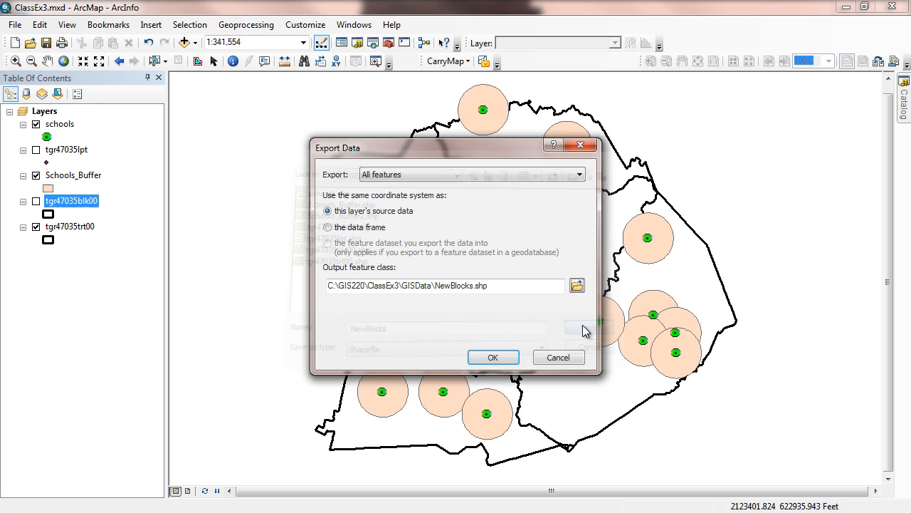
pyautogui.click(491, 358)
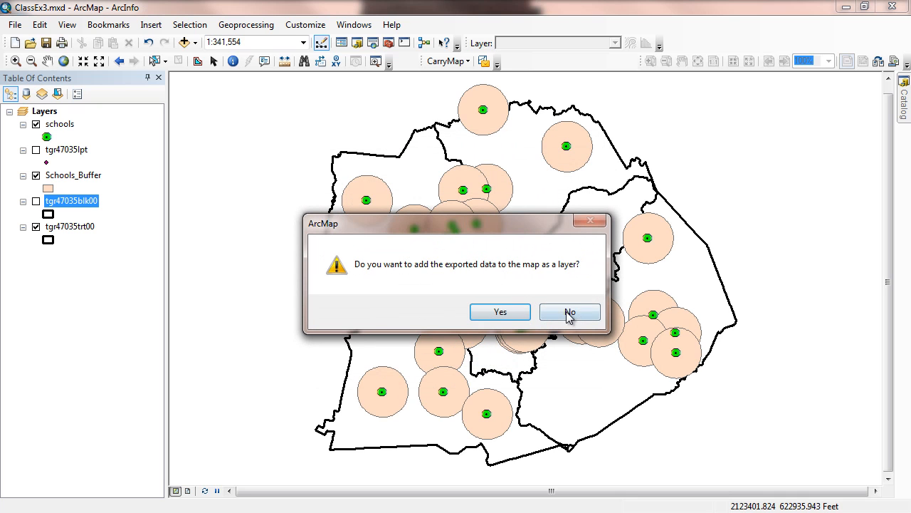
pyautogui.click(507, 313)
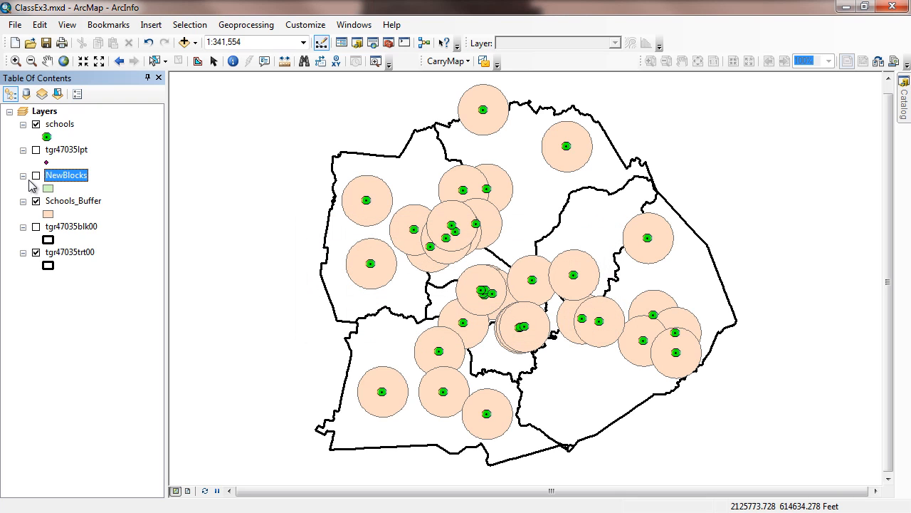
# Step: Hide the tgr47035trt00 layer and display the tgr47035blk00 and NewBlocks layers
pyautogui.click(36, 253)
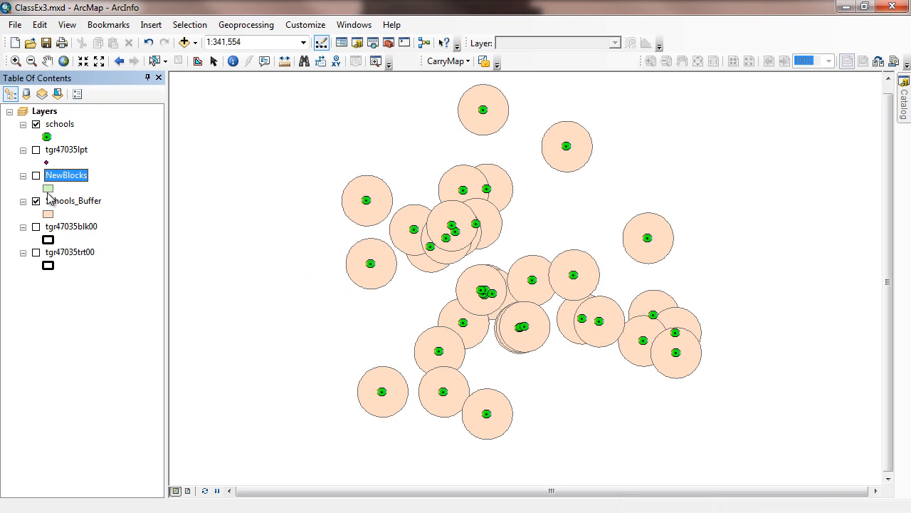
pyautogui.click(36, 227)
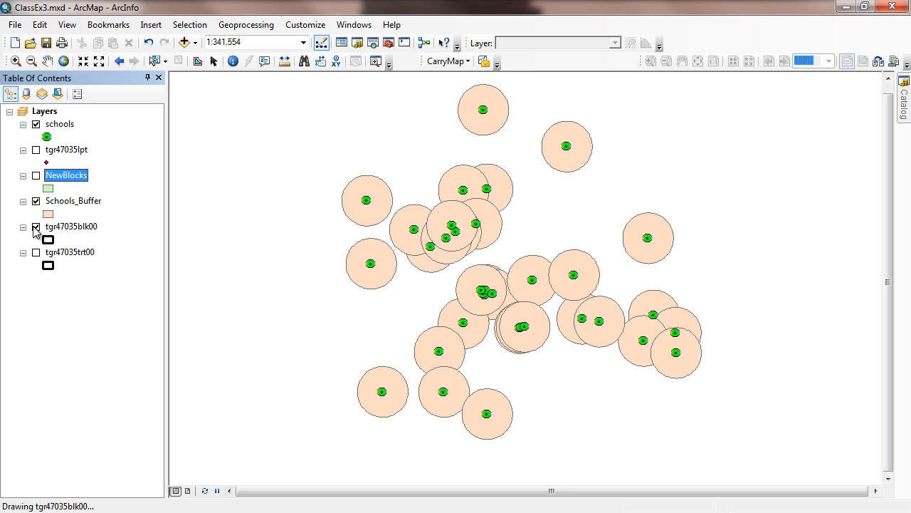
pyautogui.click(35, 177)
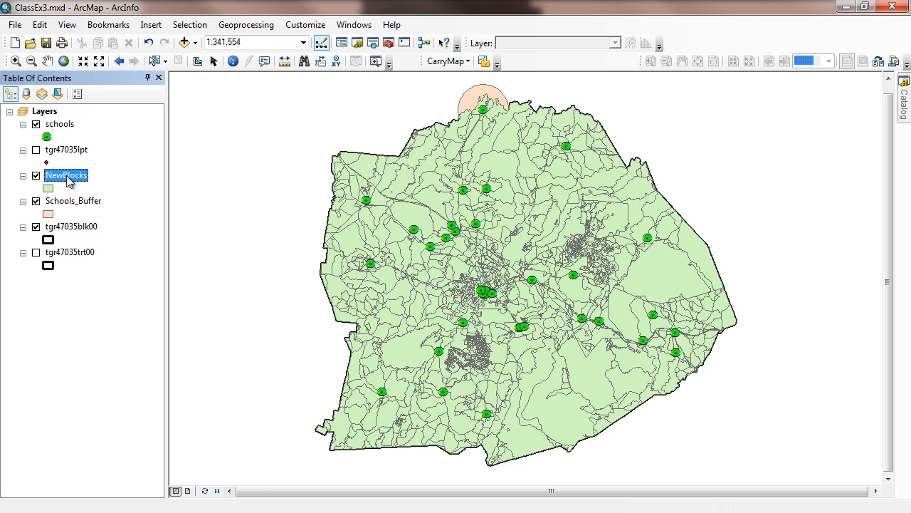
# Step: Inspect the NewBlocks attribute table for the fields carried over from the join, and close the table
pyautogui.rightClick(67, 177)
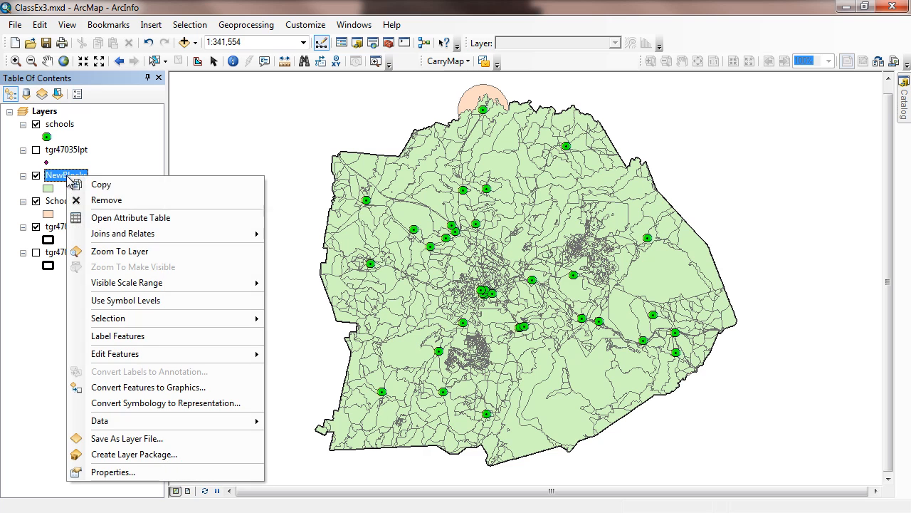
pyautogui.click(114, 221)
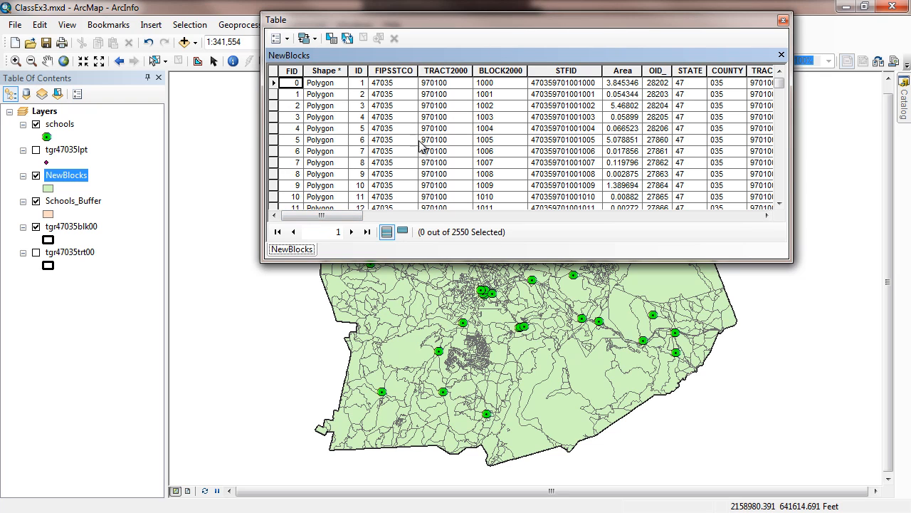
pyautogui.moveTo(350, 219)
pyautogui.mouseDown()
pyautogui.moveTo(738, 218)
pyautogui.moveTo(334, 214)
pyautogui.mouseUp()
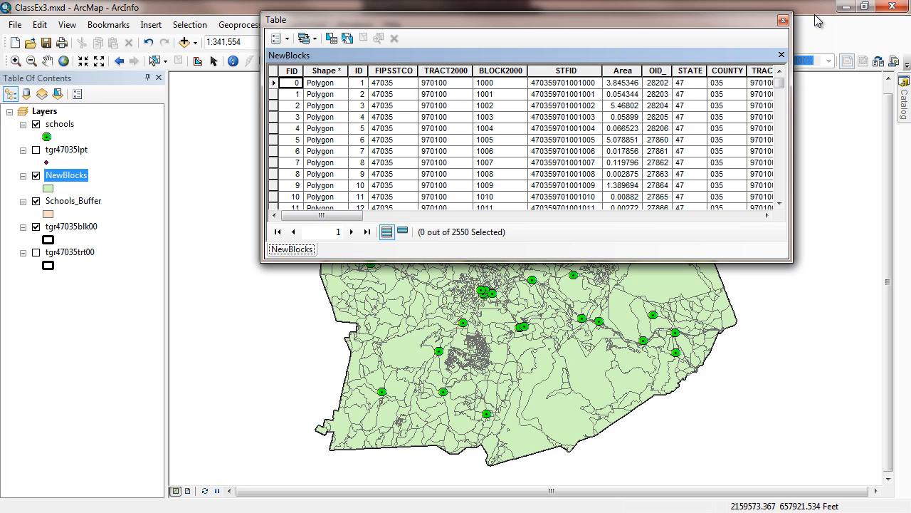
pyautogui.click(783, 20)
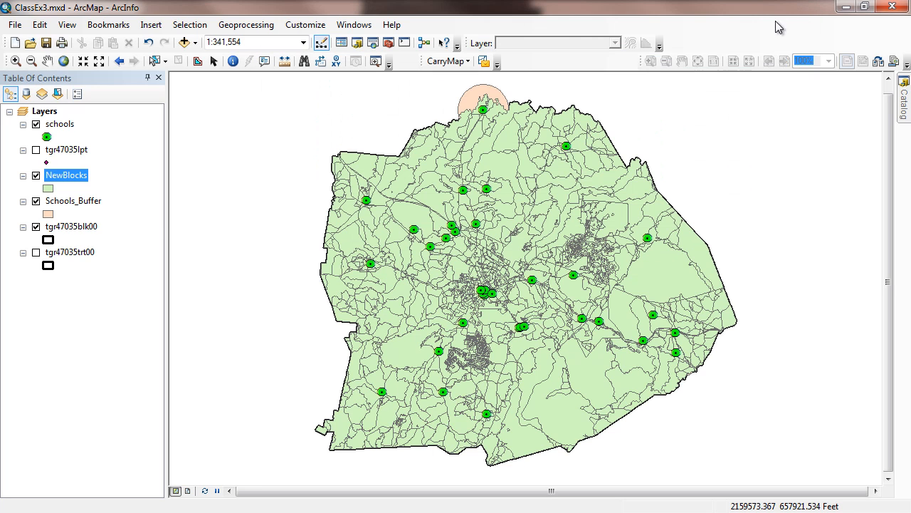
# Step: Export all features of the tgr47035trt00 layer to NewTracts.shp in the GISData folder and add it to the map
pyautogui.rightClick(76, 252)
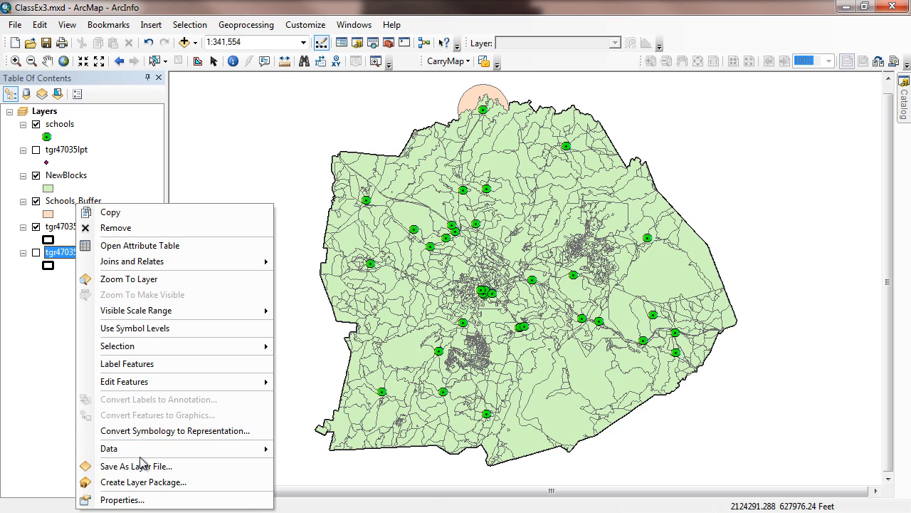
pyautogui.moveTo(142, 451)
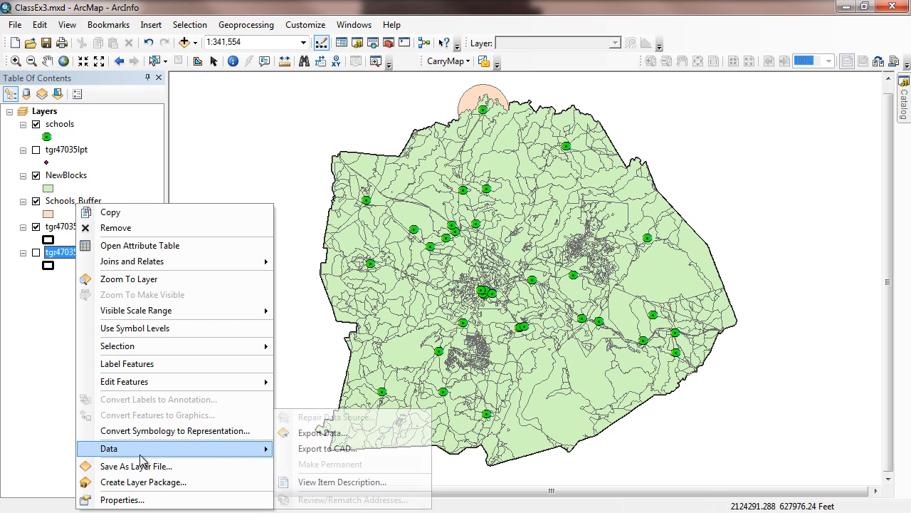
pyautogui.click(312, 433)
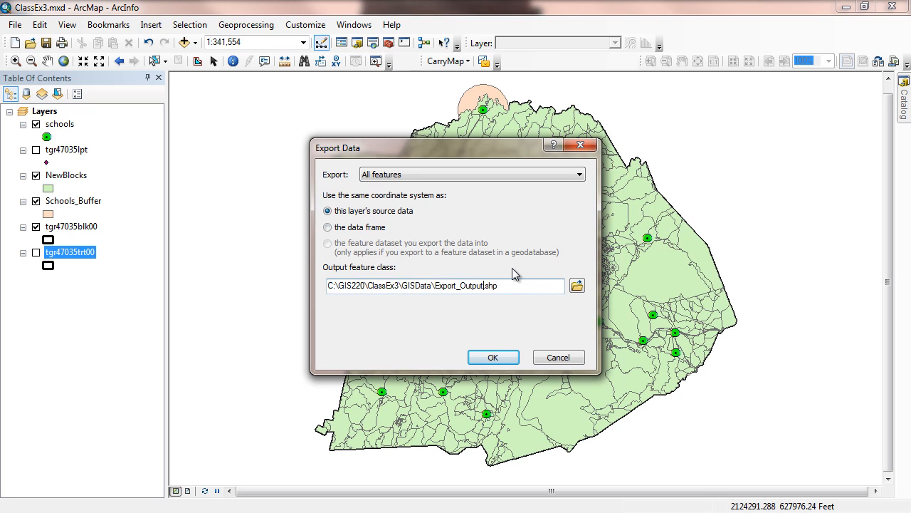
pyautogui.press('BackSpace')
pyautogui.press('BackSpace')
pyautogui.press('BackSpace')
pyautogui.press('BackSpace')
pyautogui.press('BackSpace')
pyautogui.press('BackSpace')
pyautogui.press('BackSpace')
pyautogui.press('BackSpace')
pyautogui.press('BackSpace')
pyautogui.press('BackSpace')
pyautogui.press('BackSpace')
pyautogui.press('BackSpace')
pyautogui.press('BackSpace')
pyautogui.write('NewTracts')
pyautogui.press('Return')
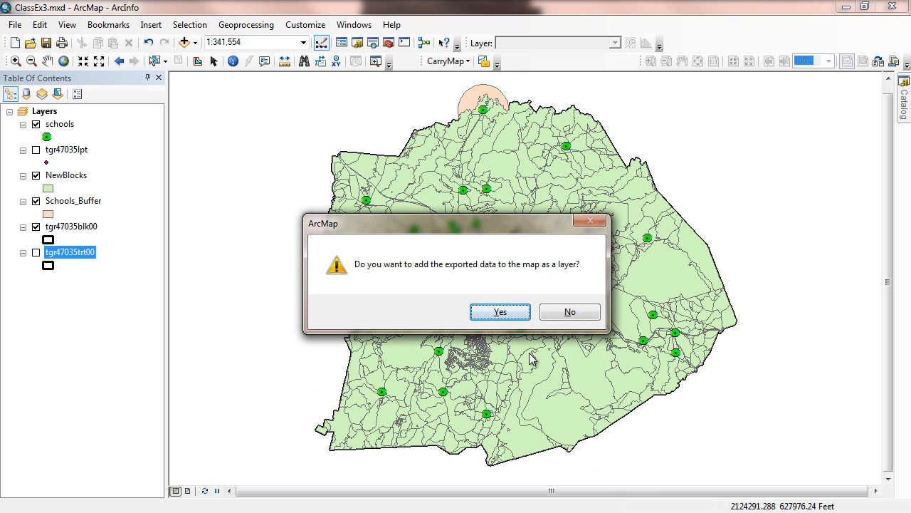
pyautogui.click(502, 312)
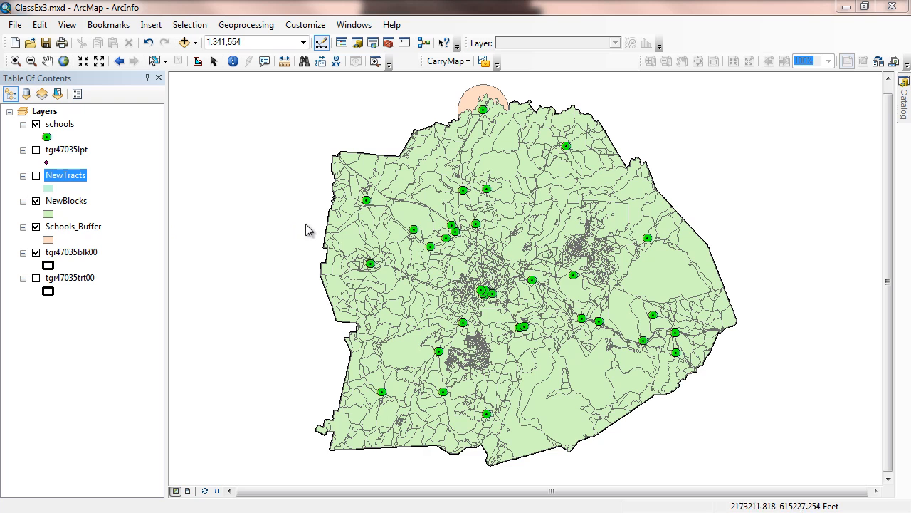
# Step: Hide the NewBlocks and tgr47035blk00 layers and display the NewTracts layer
pyautogui.click(36, 201)
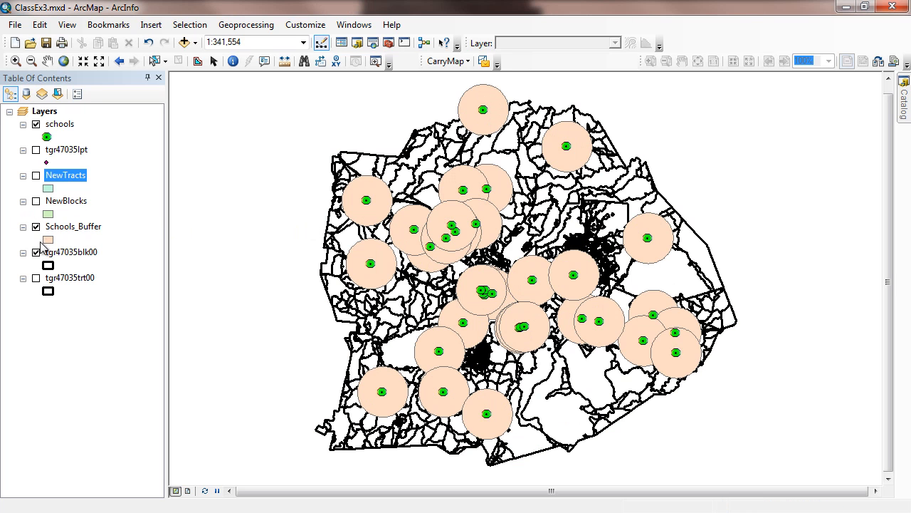
pyautogui.click(35, 252)
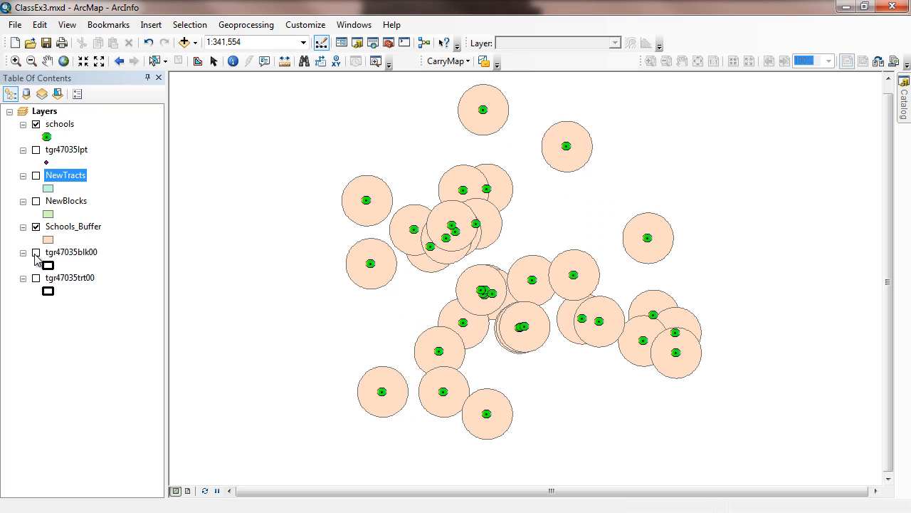
pyautogui.click(36, 175)
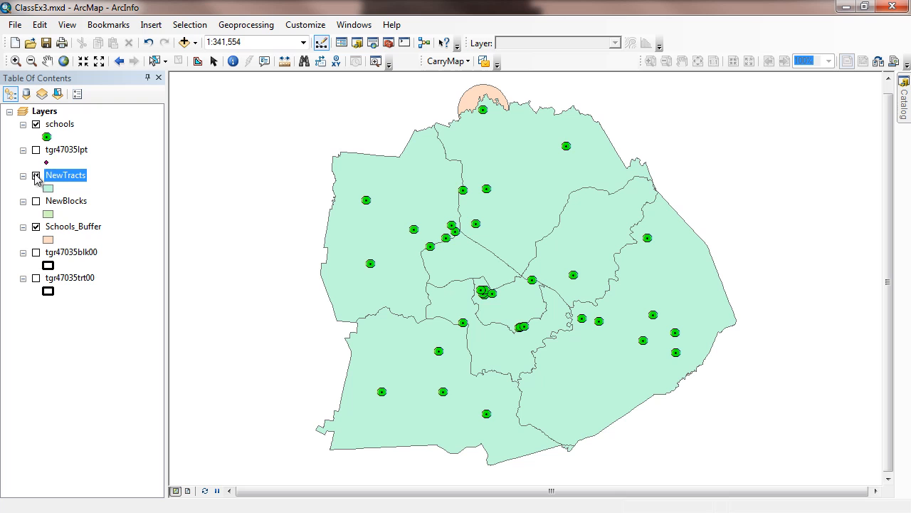
pyautogui.click(36, 176)
pyautogui.click(36, 176)
# Step: Remove all joins from the tgr47035blk00 layer
pyautogui.click(61, 252)
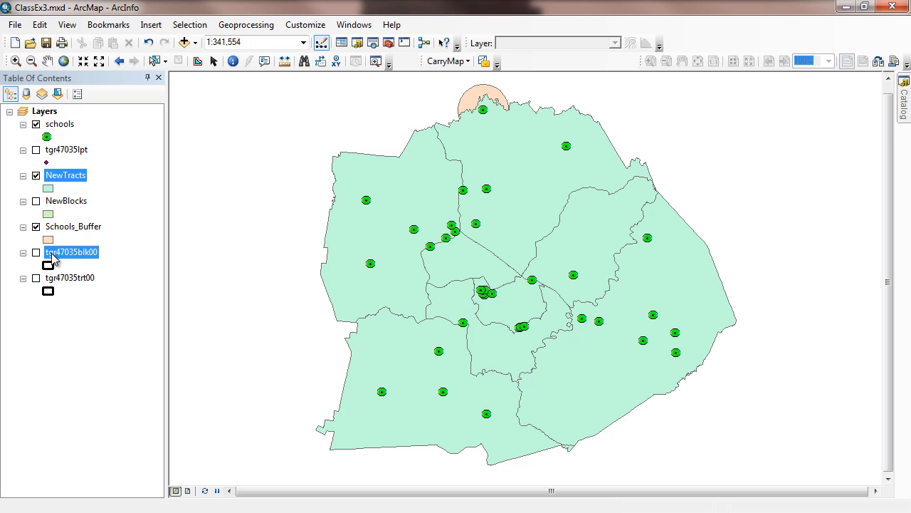
pyautogui.rightClick(90, 255)
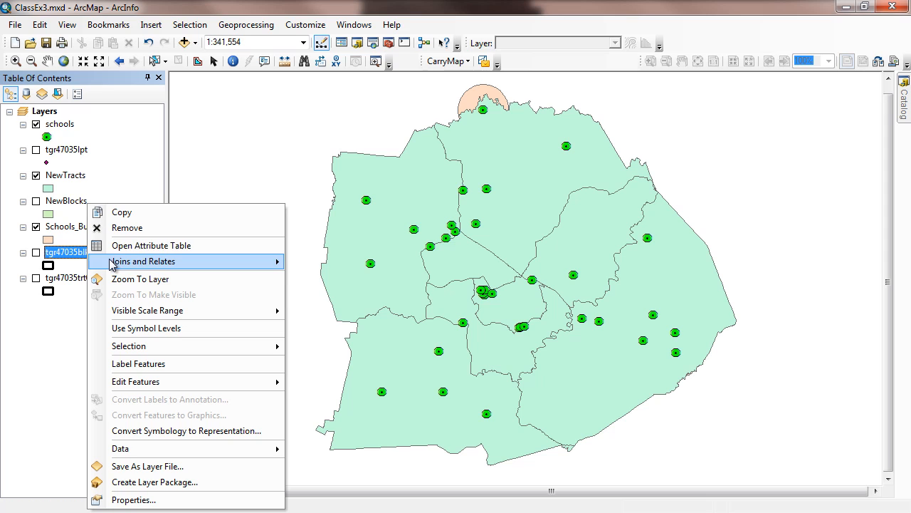
pyautogui.moveTo(112, 265)
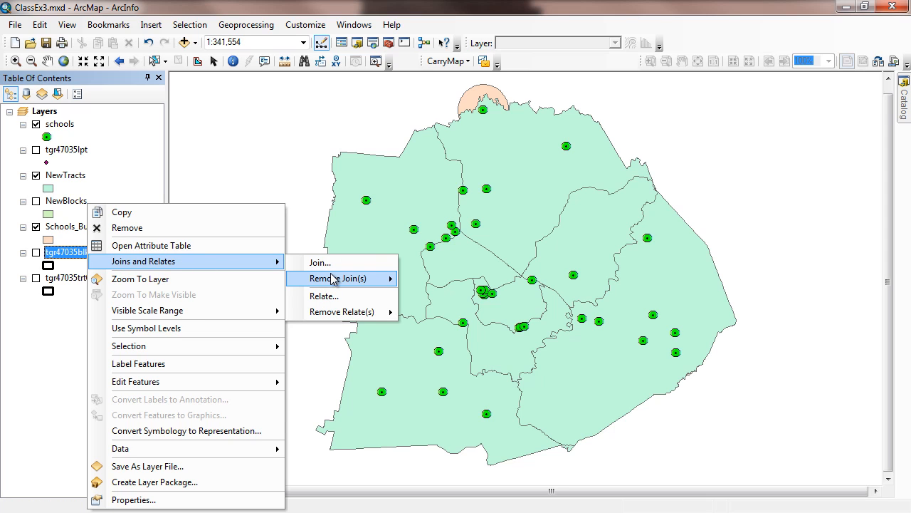
pyautogui.moveTo(336, 278)
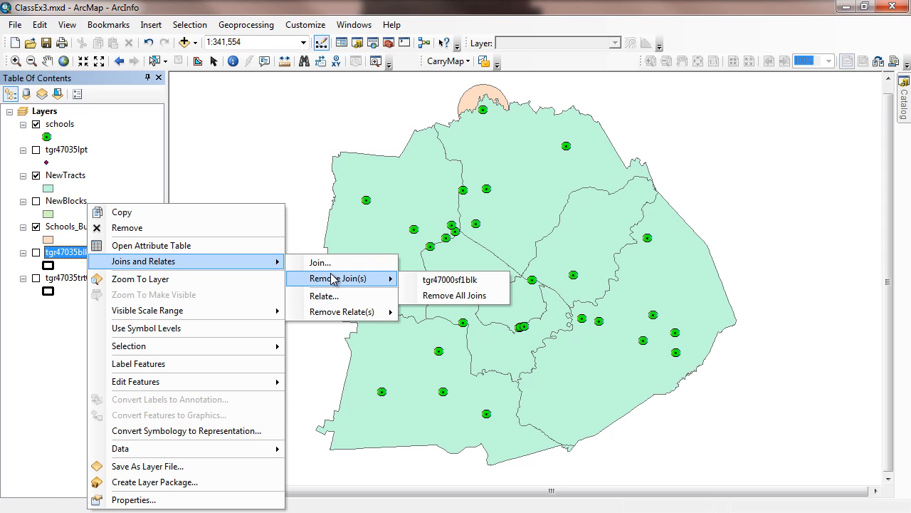
pyautogui.click(452, 296)
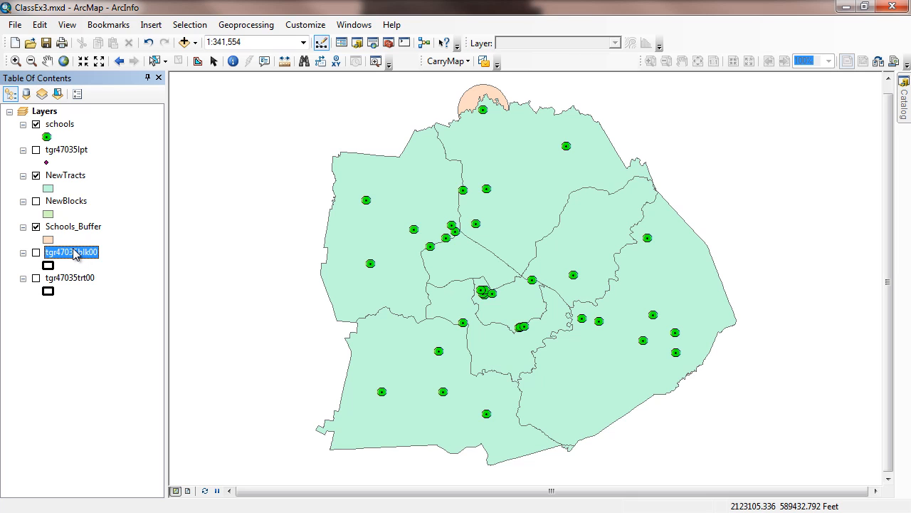
# Step: Check the tgr47035trt00 attribute table for its joined fields, and close the table
pyautogui.click(71, 279)
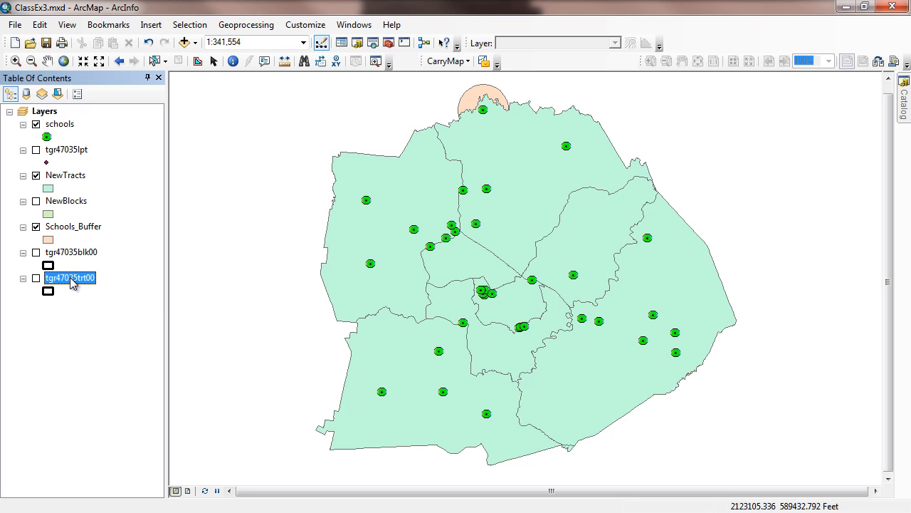
pyautogui.rightClick(71, 280)
pyautogui.click(107, 40)
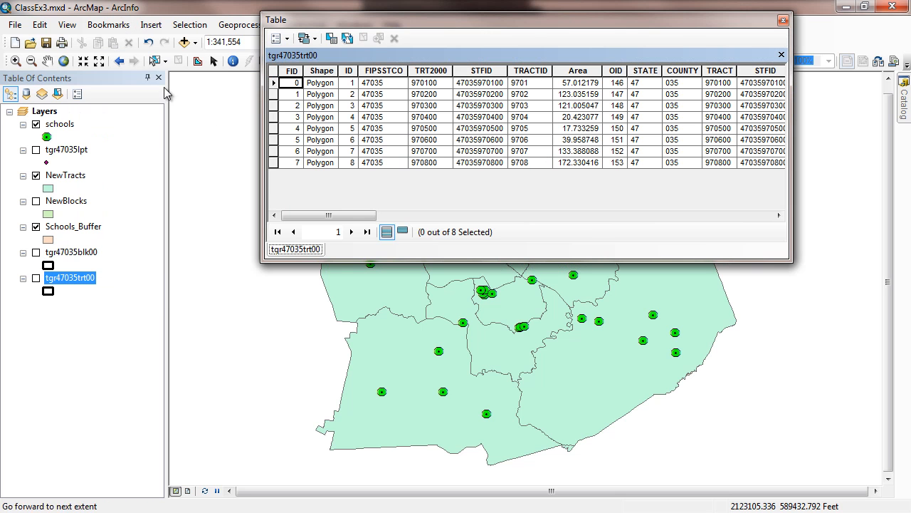
pyautogui.click(783, 20)
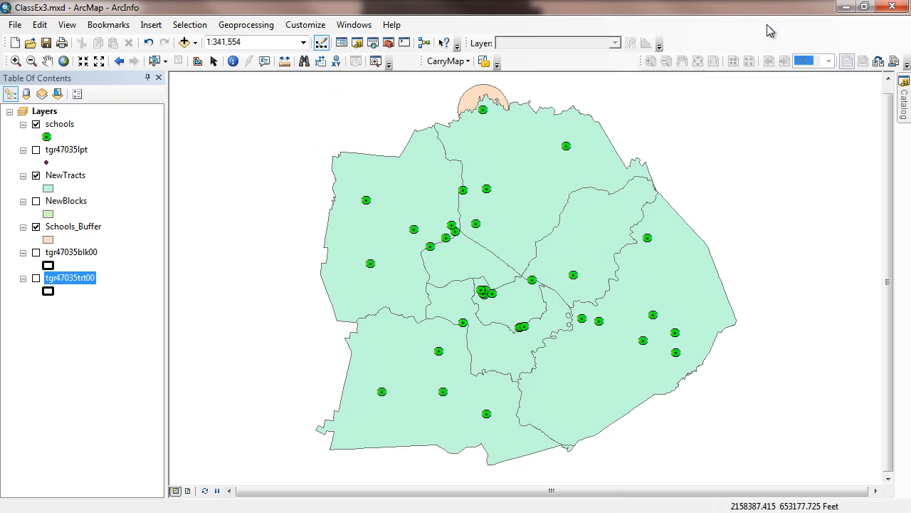
# Step: Remove all joins from the tgr47035trt00 layer
pyautogui.rightClick(85, 280)
pyautogui.moveTo(156, 112)
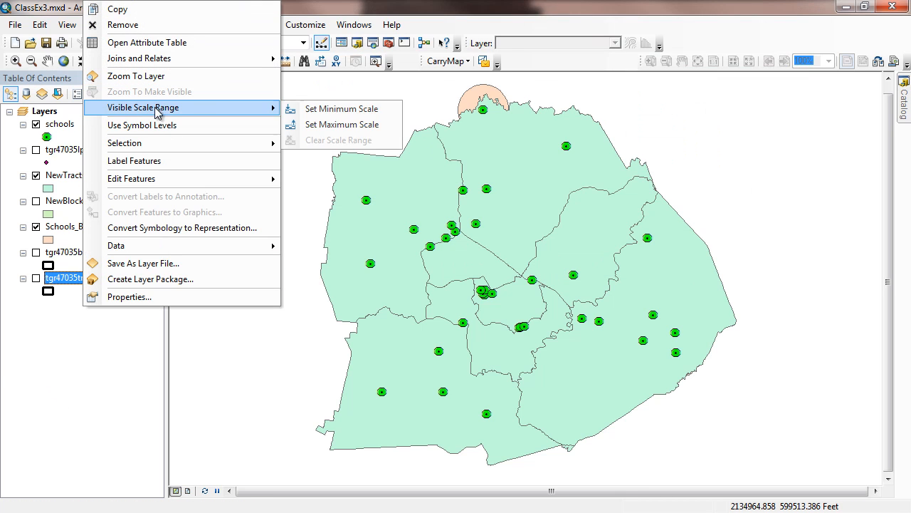
pyautogui.moveTo(202, 61)
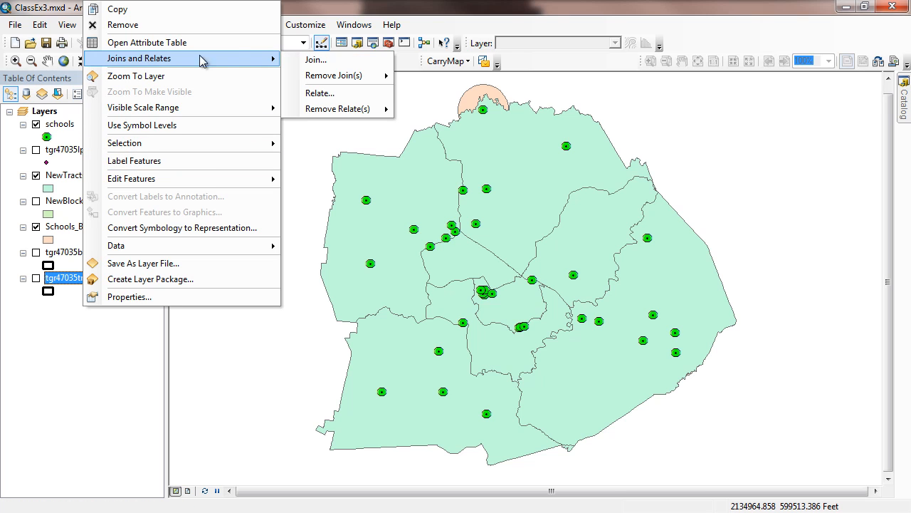
pyautogui.moveTo(358, 77)
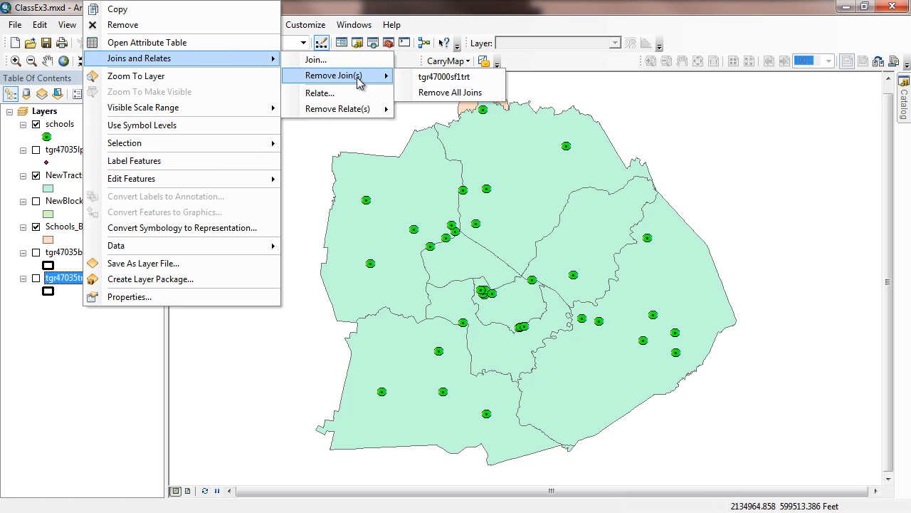
pyautogui.click(456, 92)
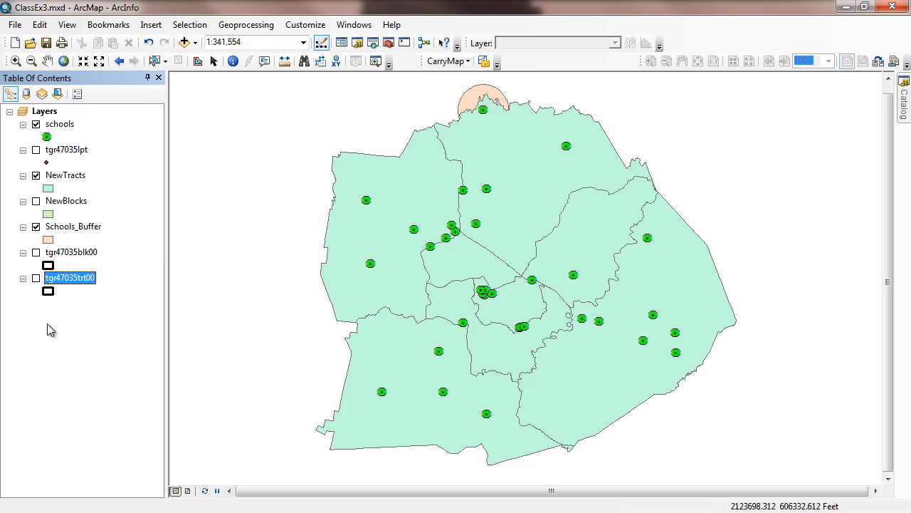
# Step: Toggle the NewBlocks and NewTracts layers on and off to compare them with the school buffers
pyautogui.click(66, 175)
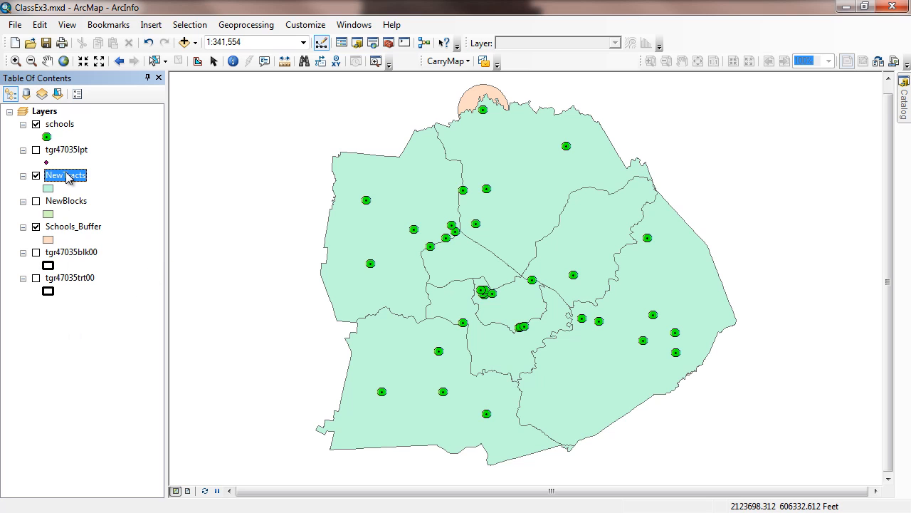
pyautogui.click(67, 175)
pyautogui.click(36, 200)
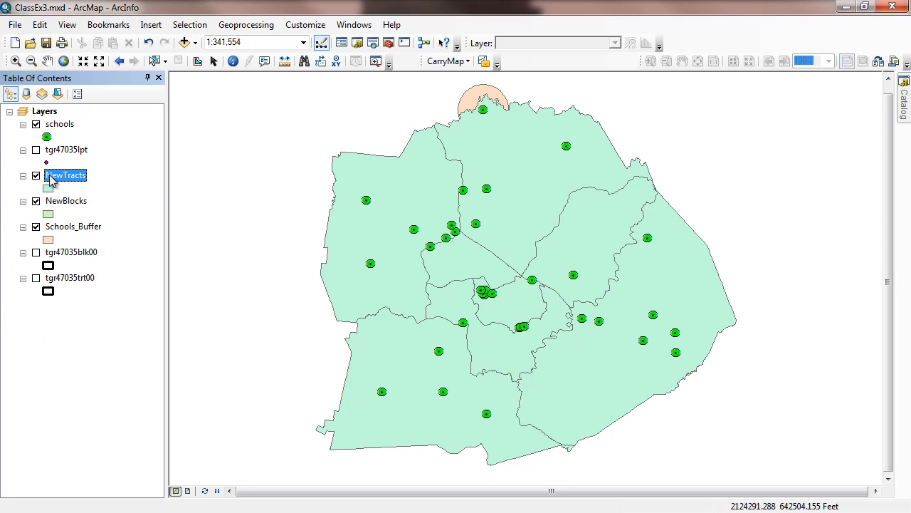
pyautogui.click(36, 201)
pyautogui.click(36, 175)
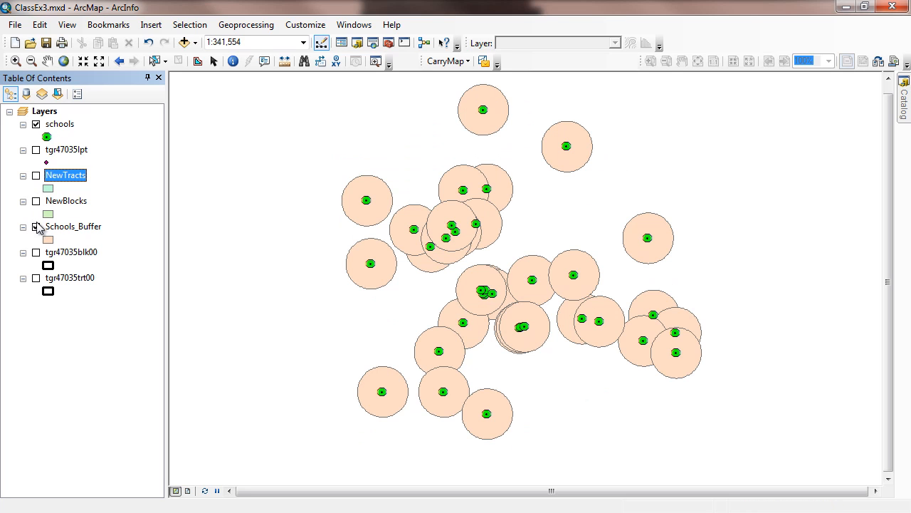
pyautogui.click(37, 176)
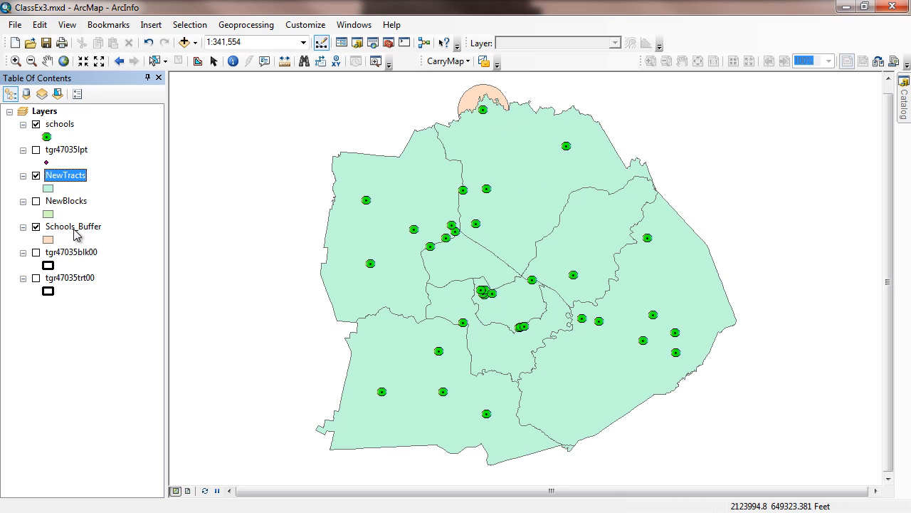
# Step: Move Schools_Buffer directly below schools in the layer order, and add Schools_Buffer and NewTracts as input features of an Intersect
pyautogui.moveTo(76, 228); pyautogui.dragTo(78, 145)
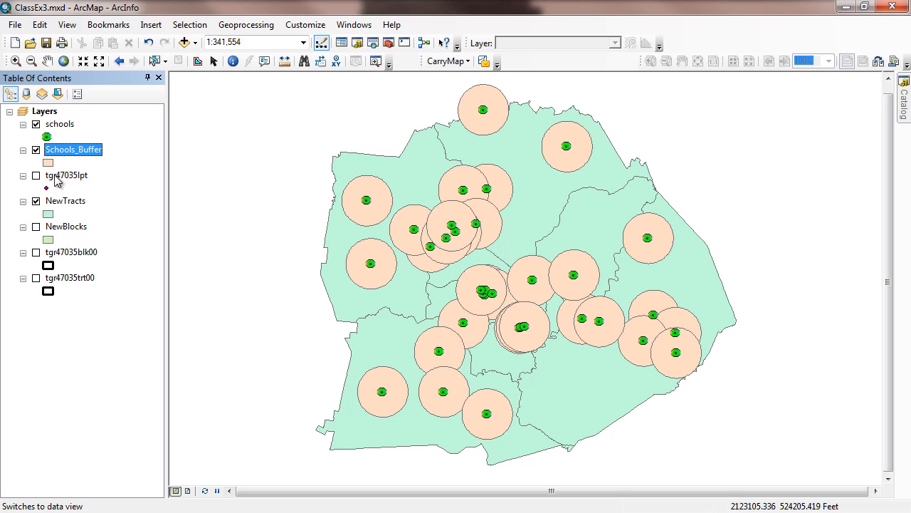
pyautogui.click(242, 27)
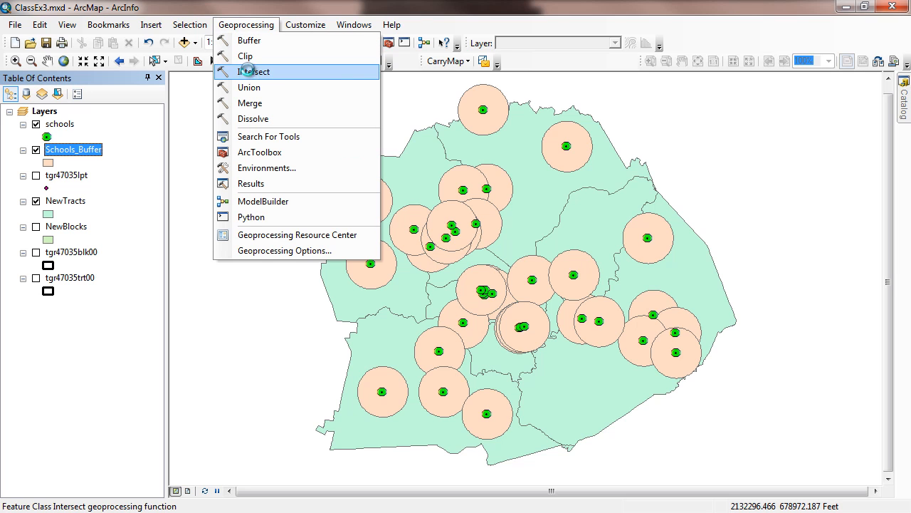
pyautogui.click(251, 72)
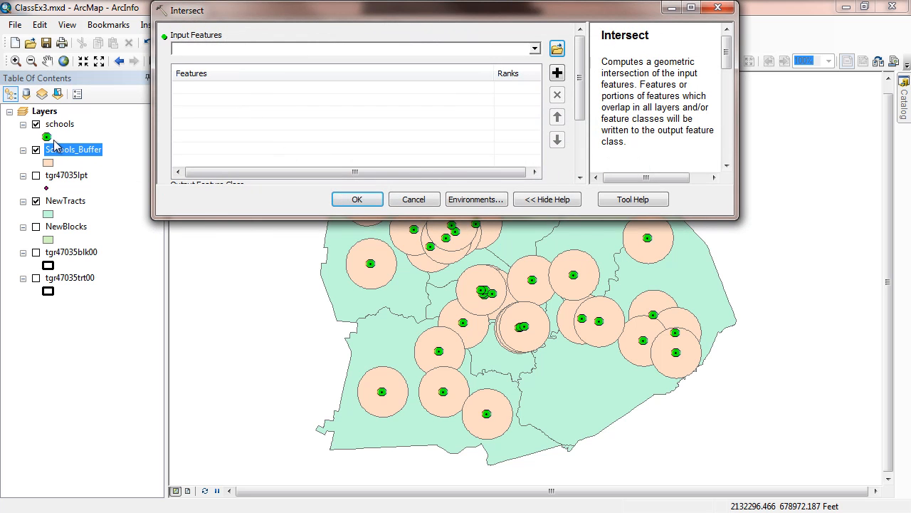
pyautogui.moveTo(54, 151); pyautogui.dragTo(274, 49)
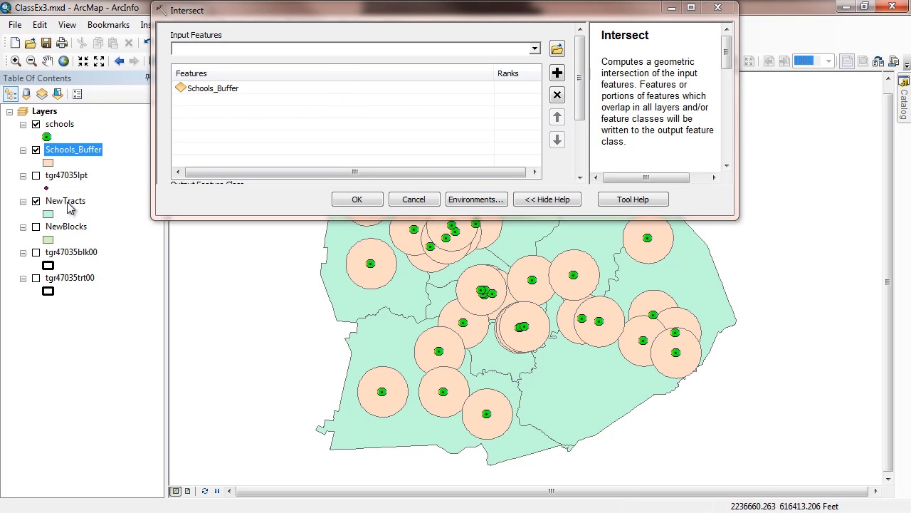
pyautogui.moveTo(71, 204); pyautogui.dragTo(240, 48)
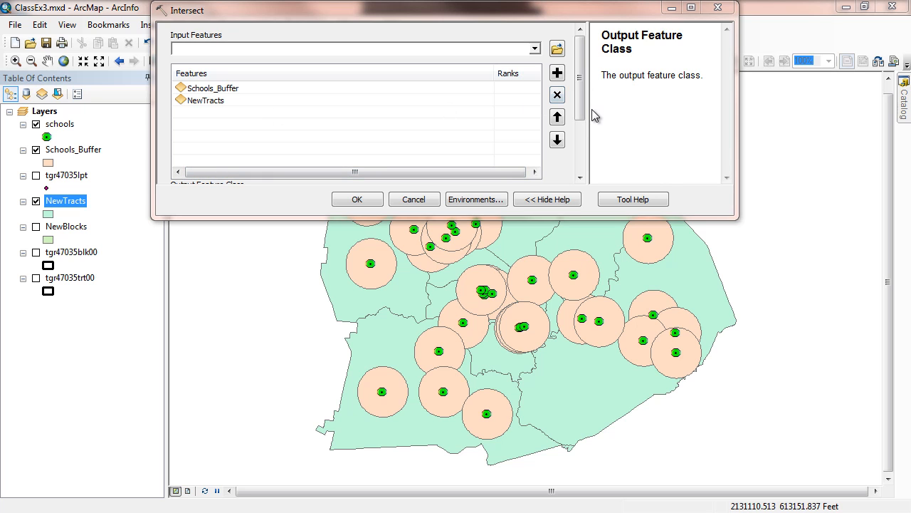
# Step: Set the Intersect output to TrtBufIntsct in the GISData folder and run the tool
pyautogui.moveTo(583, 116); pyautogui.dragTo(588, 192)
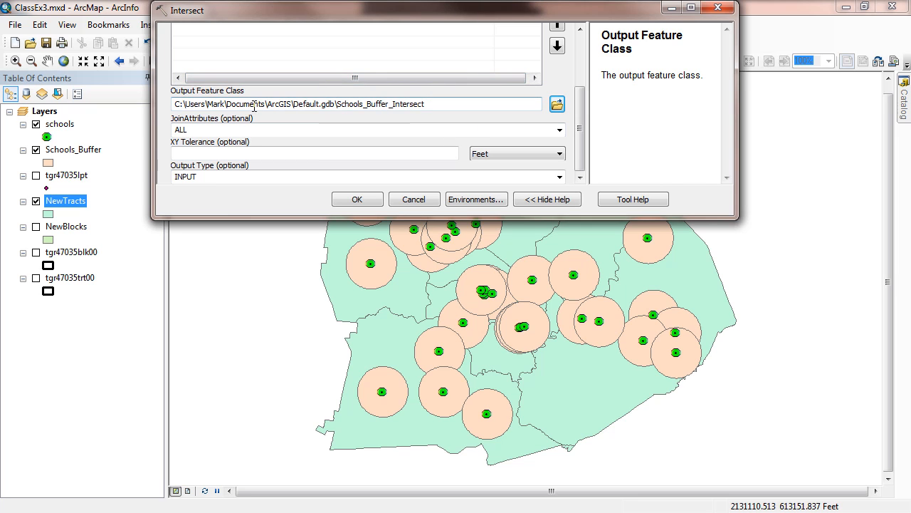
pyautogui.click(557, 105)
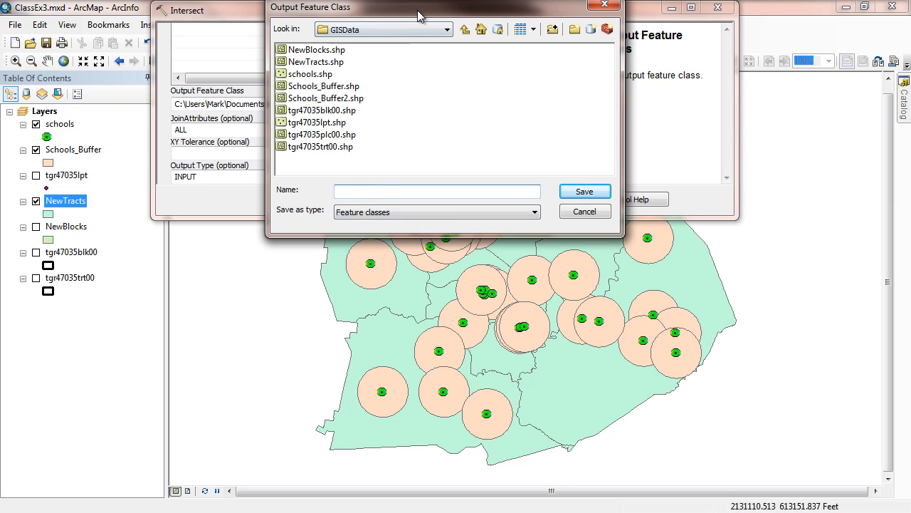
pyautogui.moveTo(417, 10); pyautogui.dragTo(476, 41)
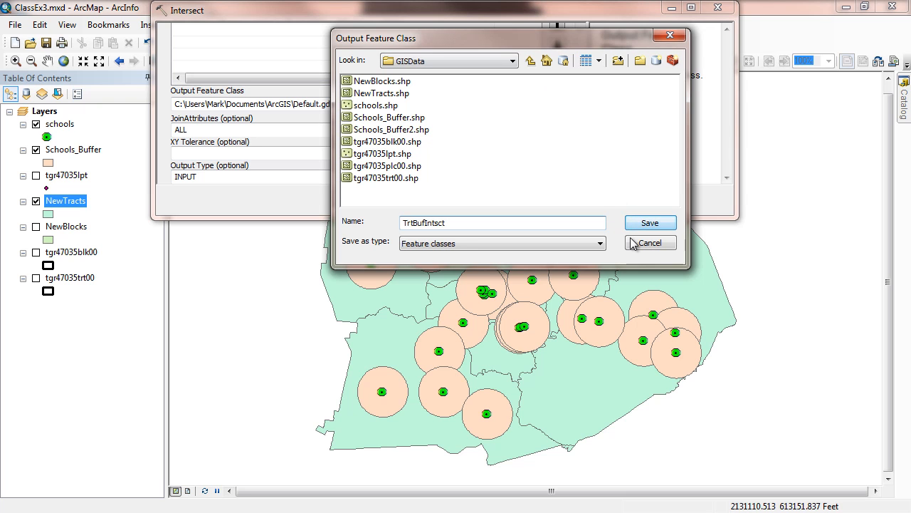
pyautogui.click(648, 223)
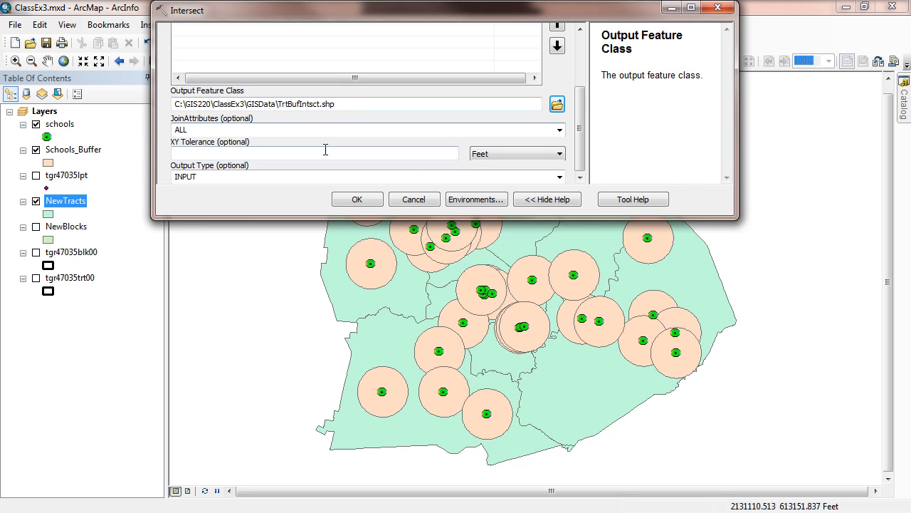
pyautogui.click(370, 200)
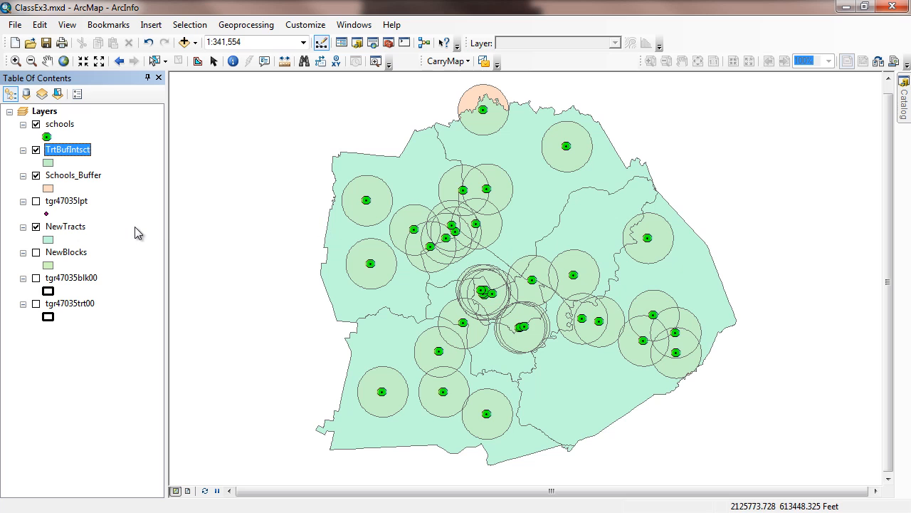
# Step: Check the TrtBufIntsct attribute table for its combined buffer and tract fields, and close the table
pyautogui.rightClick(81, 157)
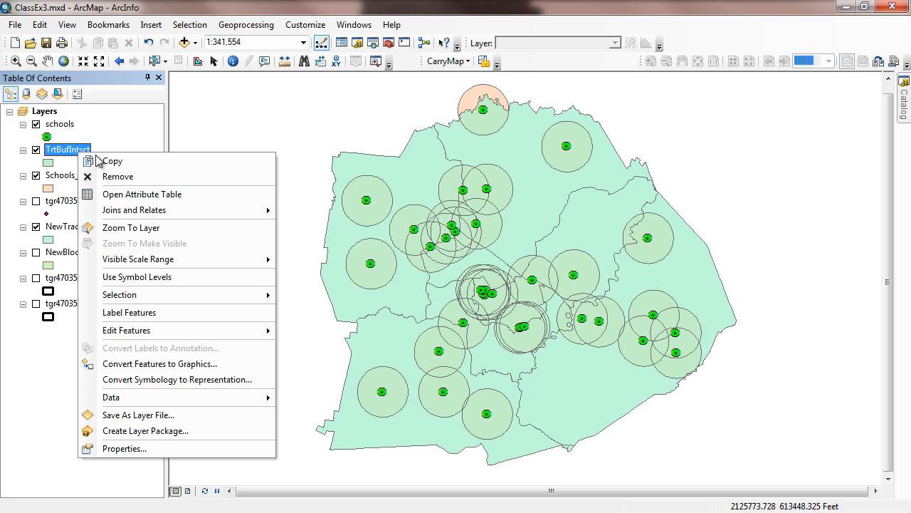
pyautogui.click(120, 195)
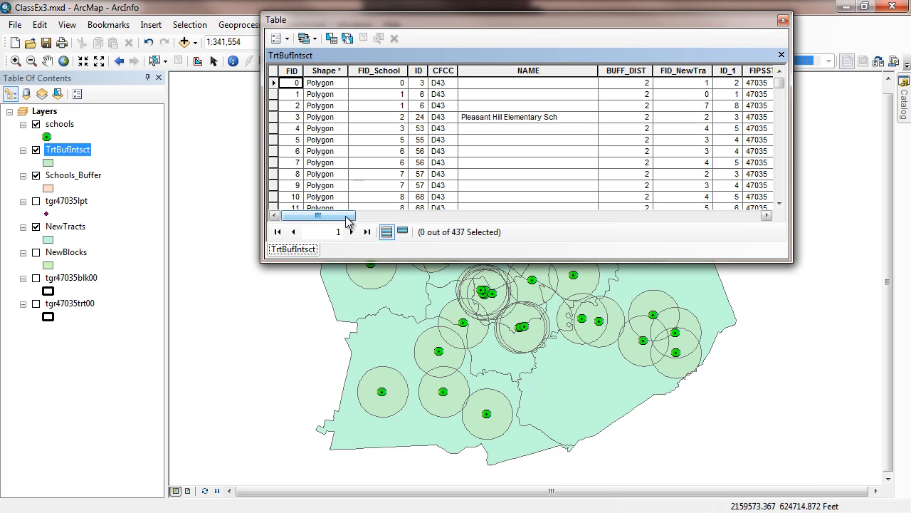
pyautogui.moveTo(347, 221); pyautogui.dragTo(321, 212)
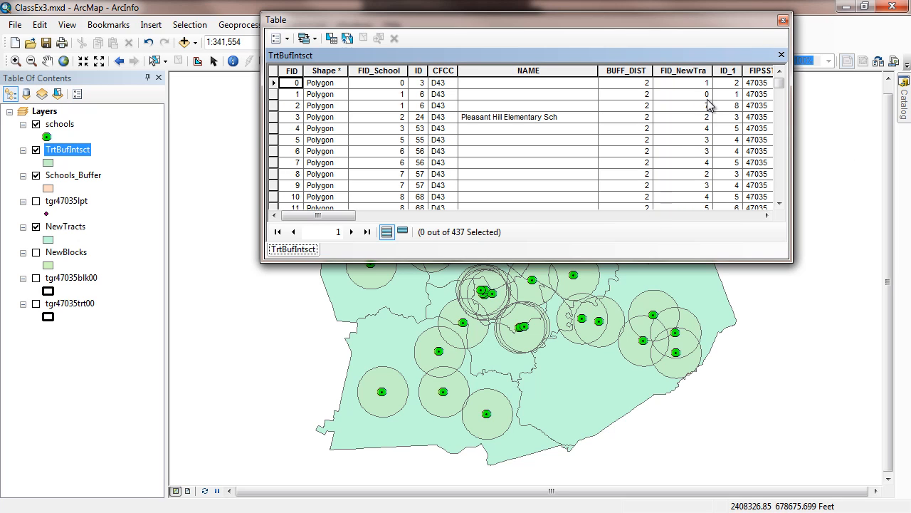
pyautogui.click(783, 20)
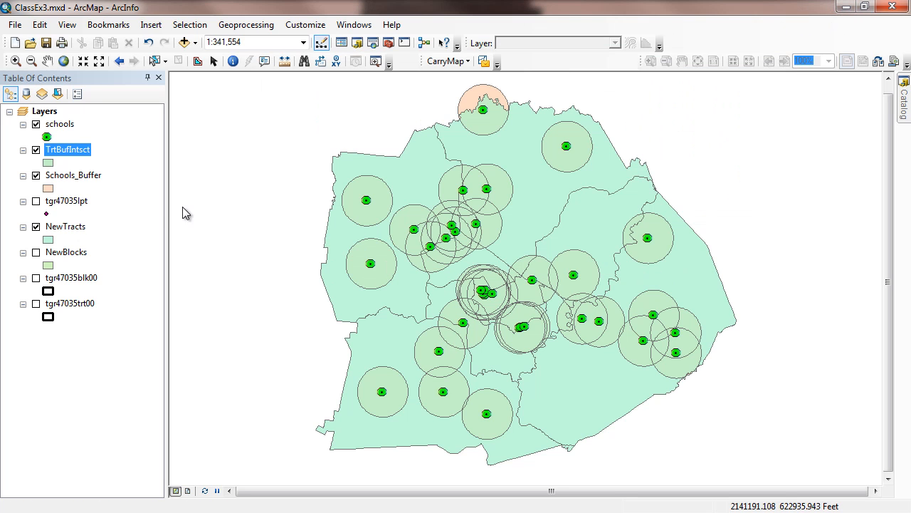
# Step: Hide the TrtBufIntsct and NewTracts layers and display the NewBlocks layer beneath the school buffers
pyautogui.click(35, 176)
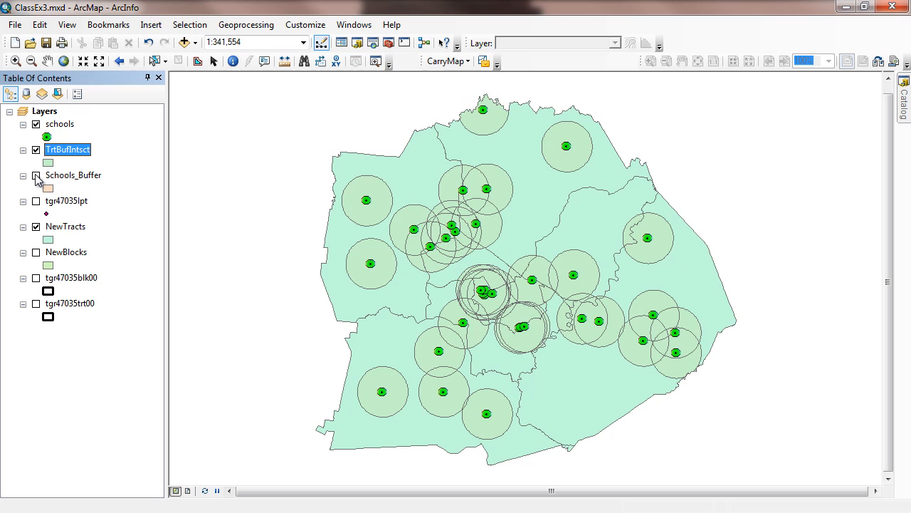
pyautogui.click(36, 176)
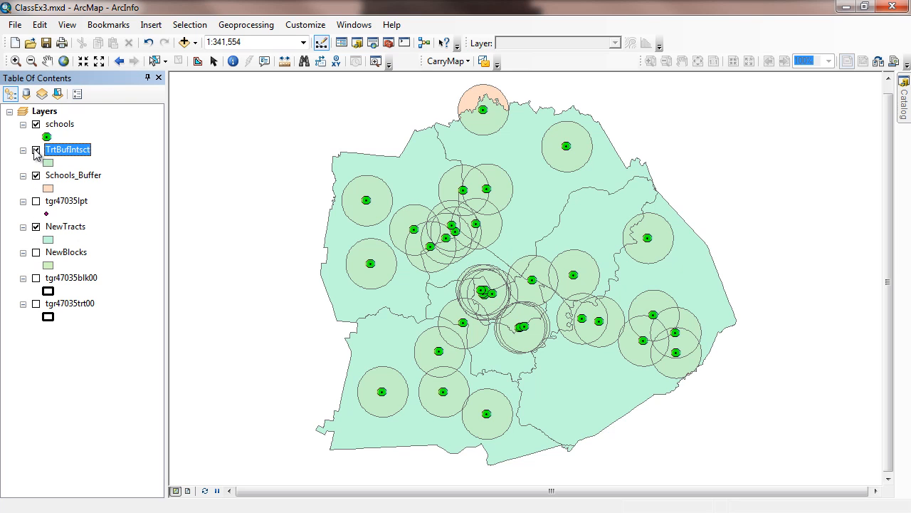
pyautogui.click(36, 150)
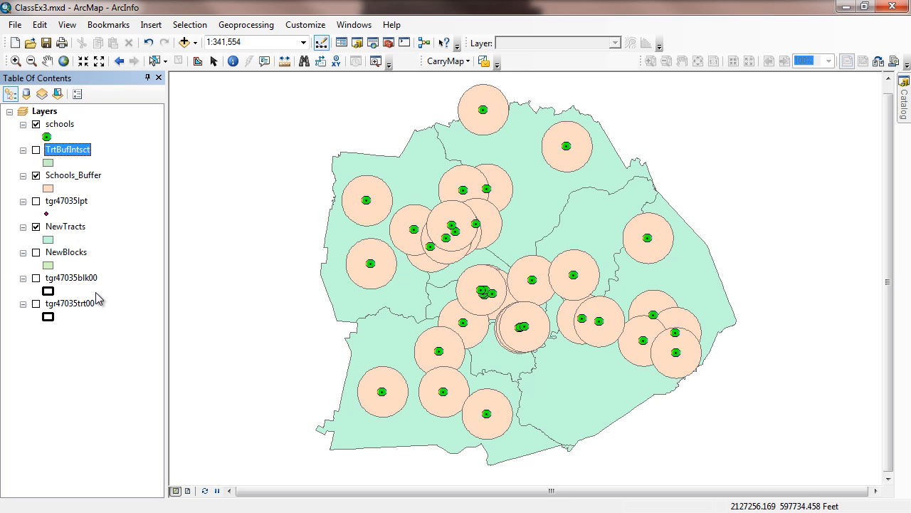
pyautogui.click(35, 227)
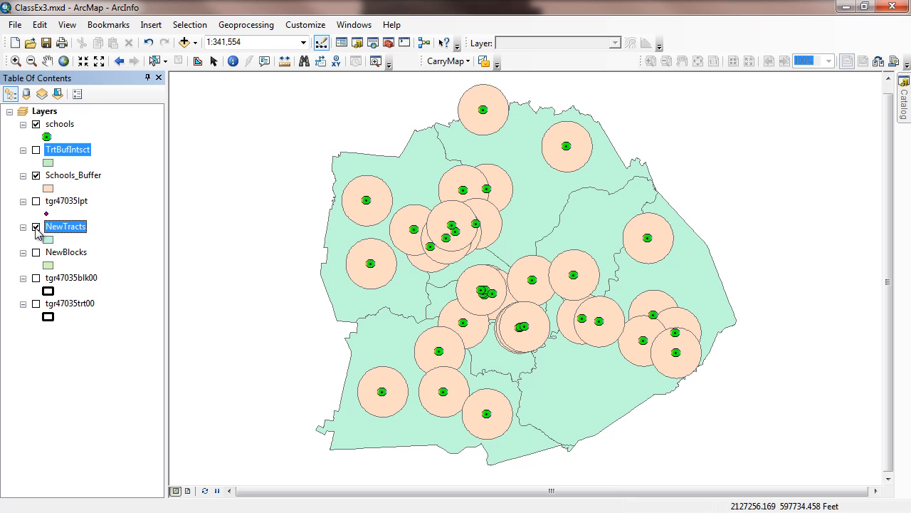
pyautogui.click(36, 252)
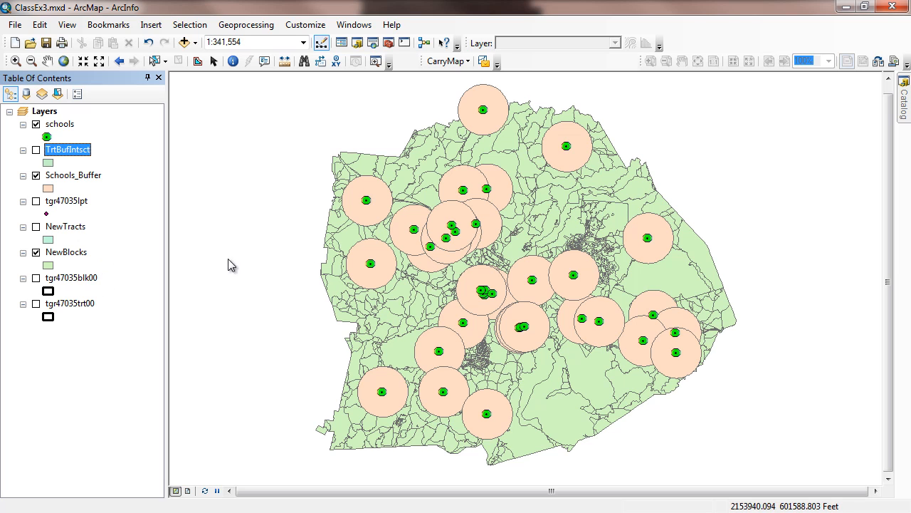
# Step: Start a new Intersect with Schools_Buffer and NewBlocks as its input features
pyautogui.click(192, 25)
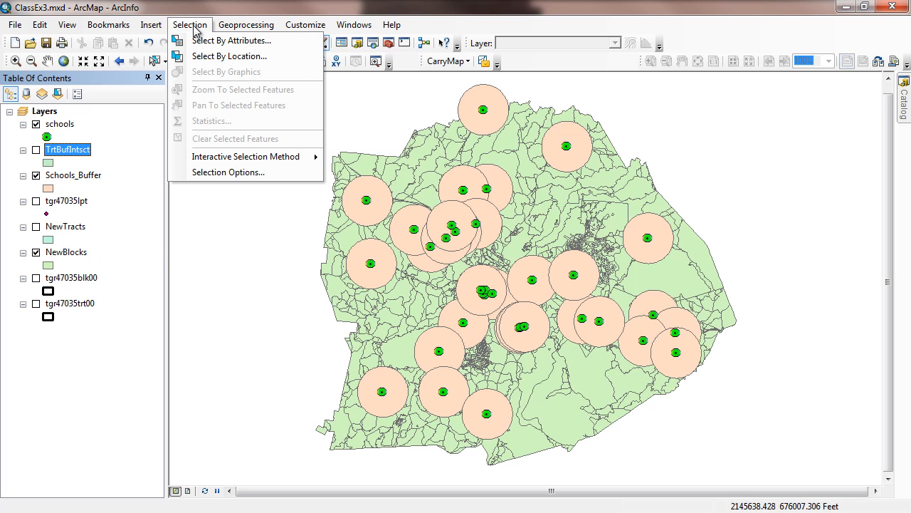
pyautogui.click(243, 29)
pyautogui.click(242, 27)
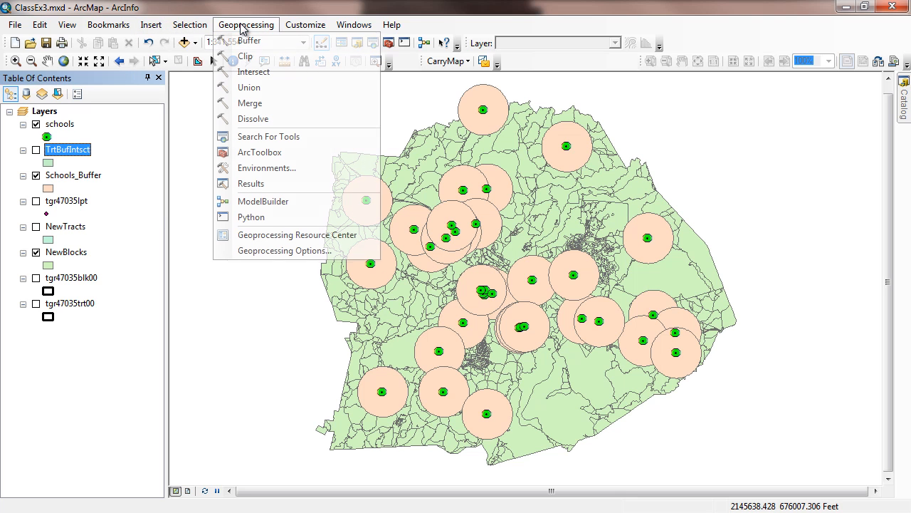
pyautogui.click(257, 71)
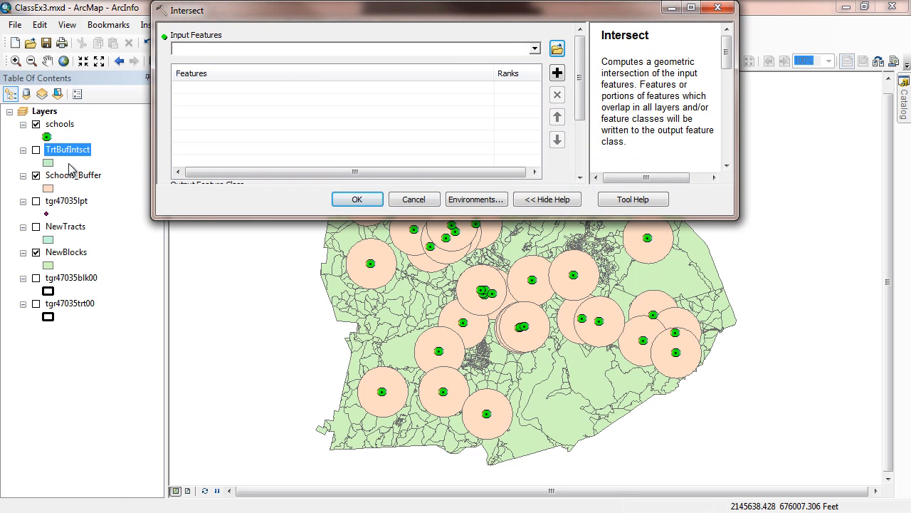
pyautogui.moveTo(71, 176); pyautogui.dragTo(286, 47)
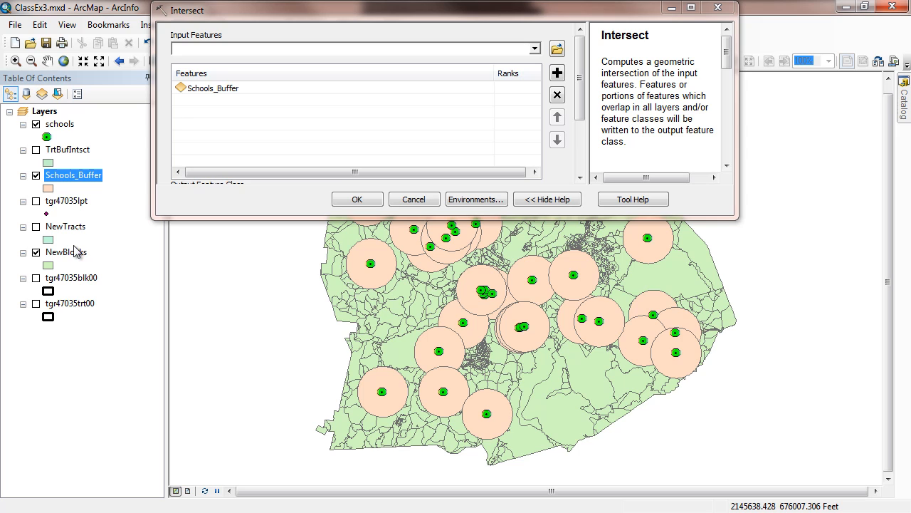
pyautogui.moveTo(76, 250); pyautogui.dragTo(255, 51)
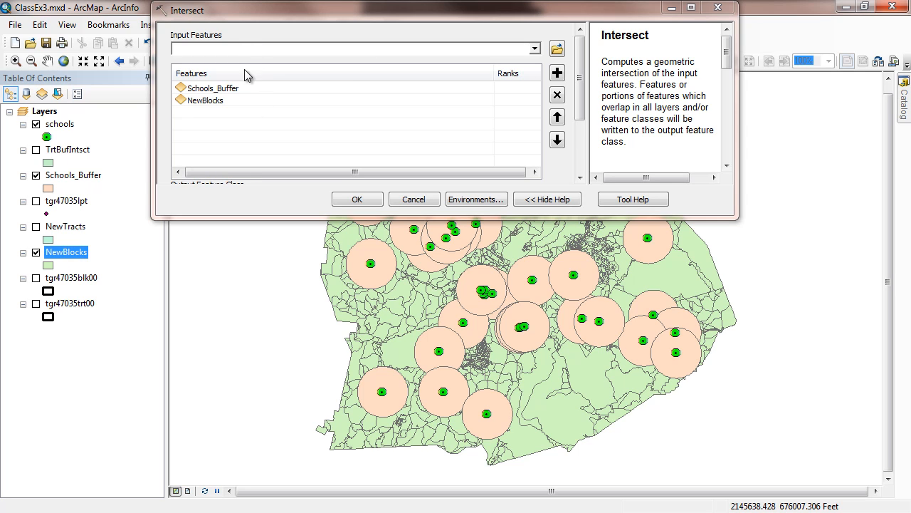
# Step: Set the Intersect output to BlkBufIntsct in the GISData folder, reusing the TrtBufIntsct file name as a base, and run the tool
pyautogui.moveTo(585, 117); pyautogui.dragTo(586, 168)
pyautogui.click(559, 109)
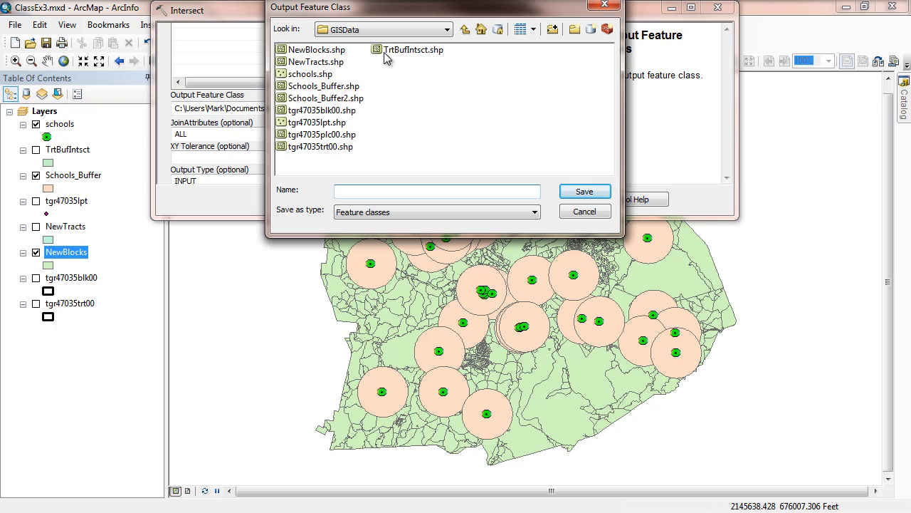
pyautogui.click(415, 51)
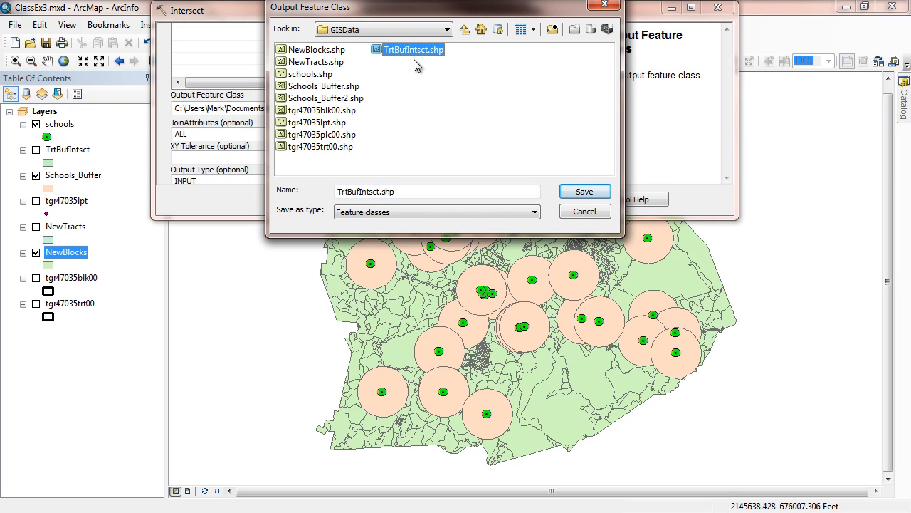
pyautogui.click(370, 191)
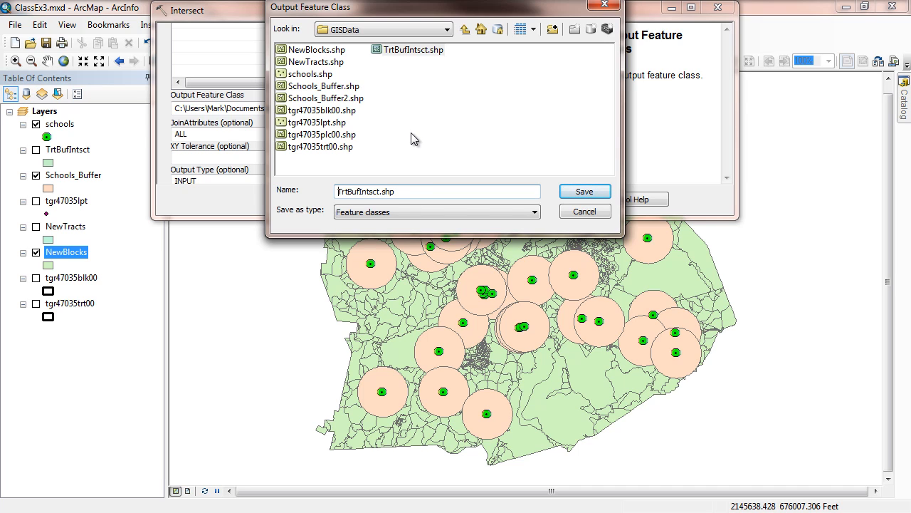
pyautogui.press('Delete')
pyautogui.press('Delete')
pyautogui.press('Delete')
pyautogui.write('Blk')
pyautogui.click(571, 194)
pyautogui.click(341, 203)
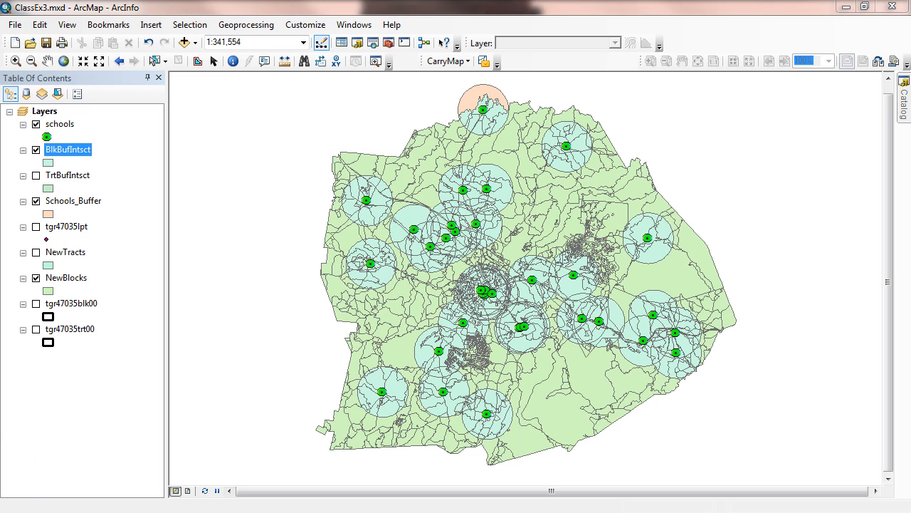
# Step: Check the BlkBufIntsct attribute table for its combined buffer and block fields, and close the table
pyautogui.rightClick(72, 147)
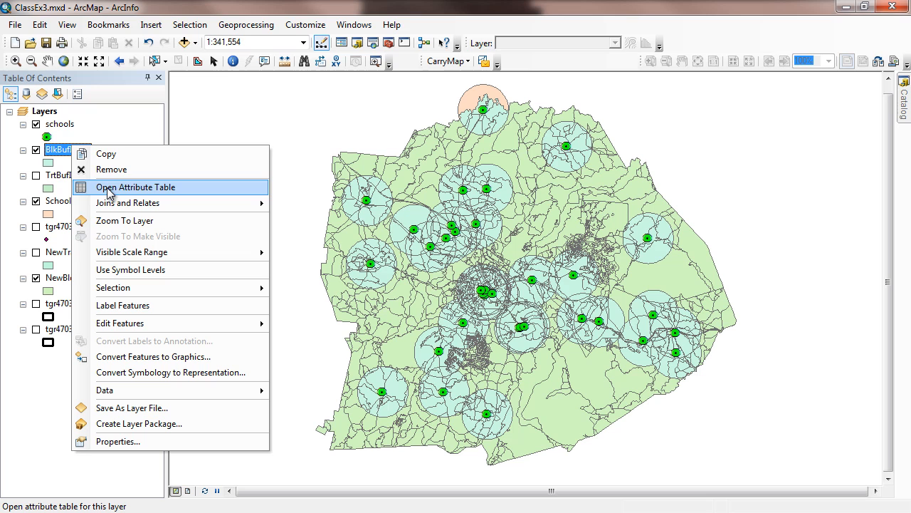
pyautogui.click(110, 188)
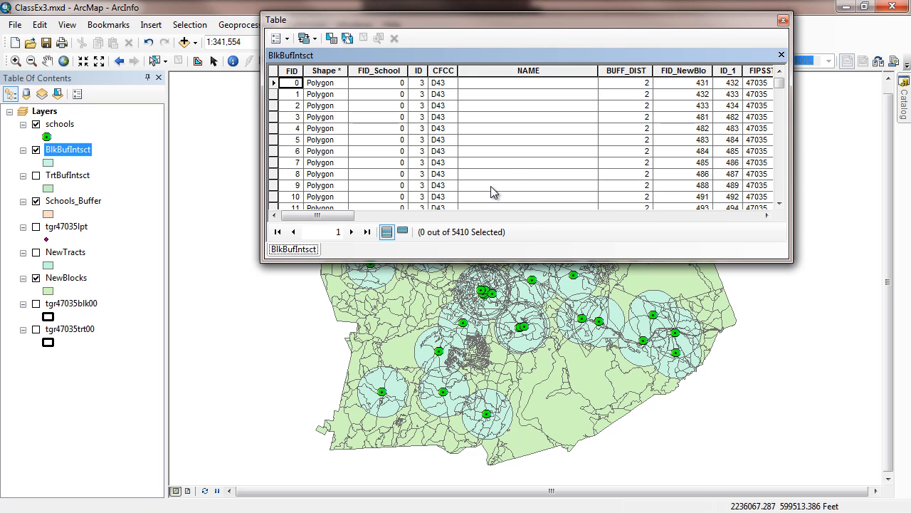
pyautogui.click(783, 20)
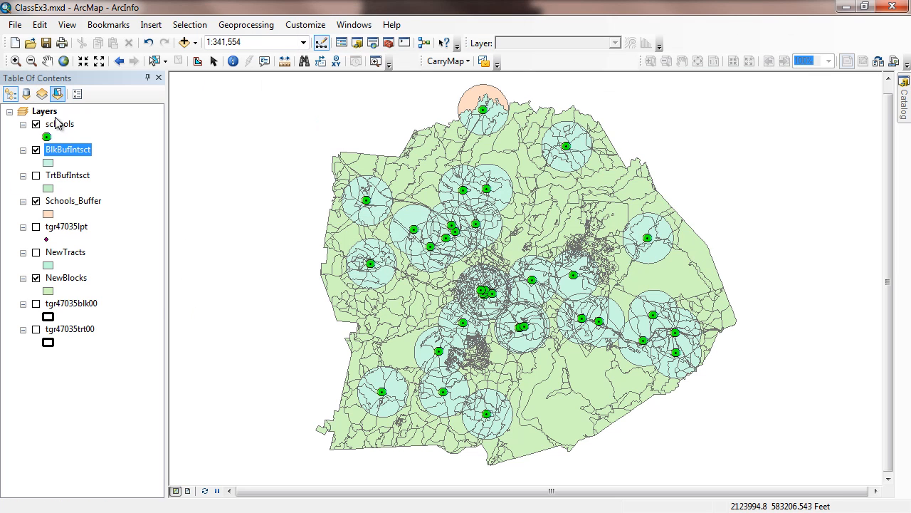
# Step: Hide the BlkBufIntsct and NewBlocks layers and display the TrtBufIntsct layer over the school buffers
pyautogui.click(36, 151)
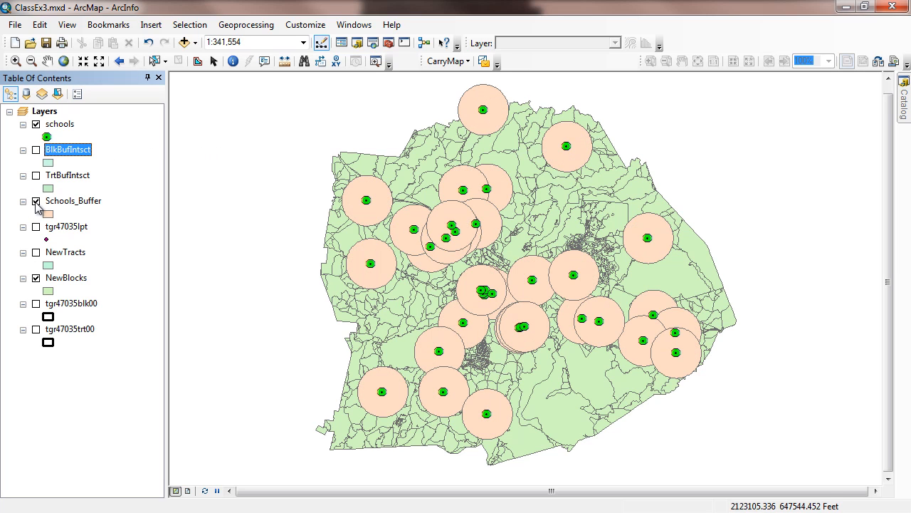
pyautogui.click(36, 280)
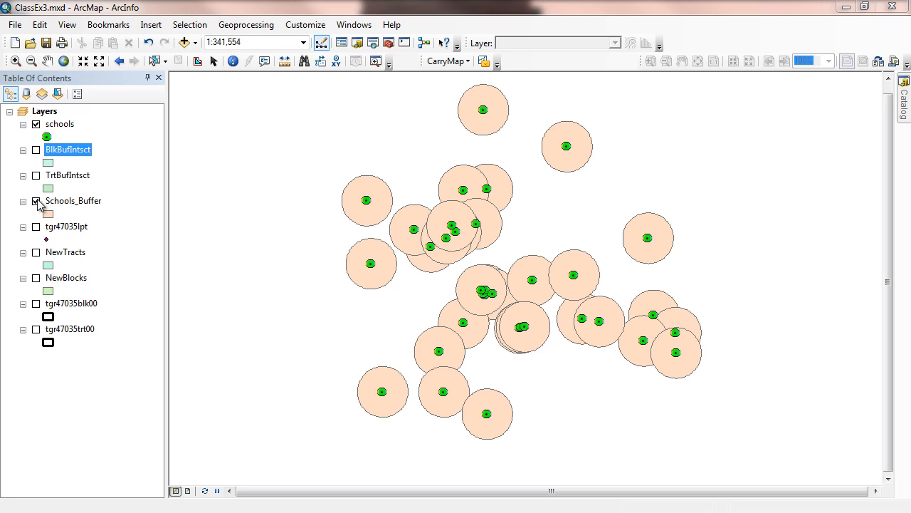
pyautogui.click(36, 177)
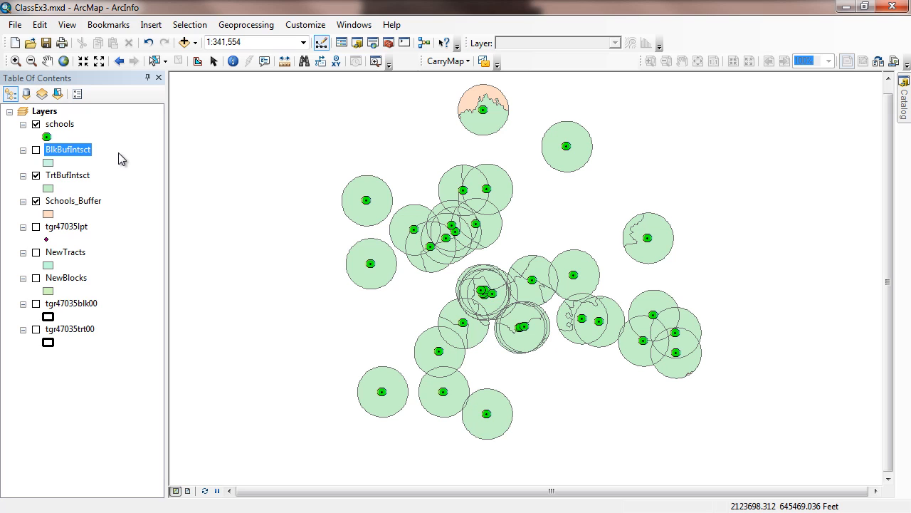
# Step: Open the TrtBufIntsct attribute table and examine its Area field and the remaining census fields through the last column
pyautogui.click(67, 177)
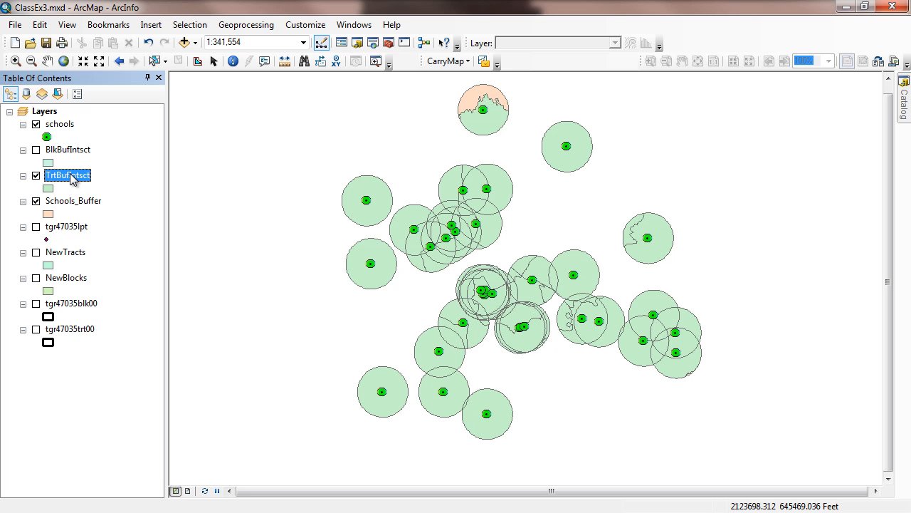
pyautogui.rightClick(71, 178)
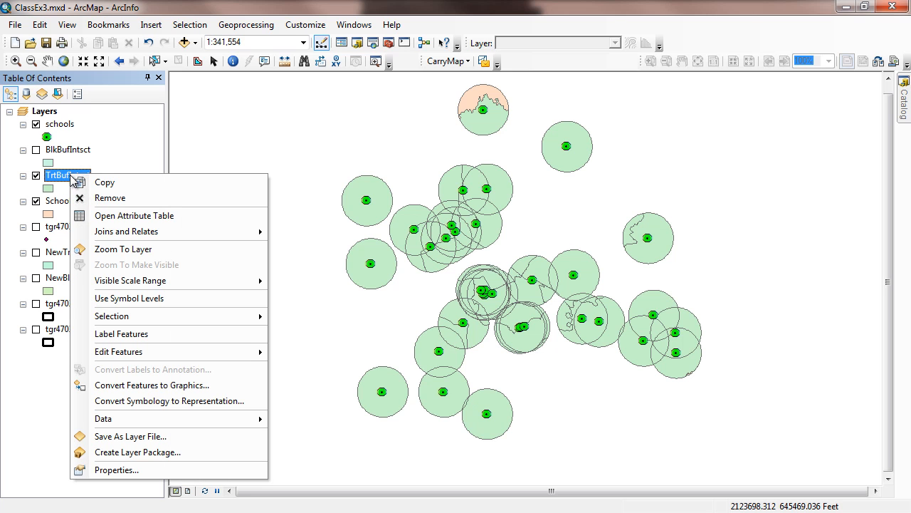
pyautogui.click(154, 216)
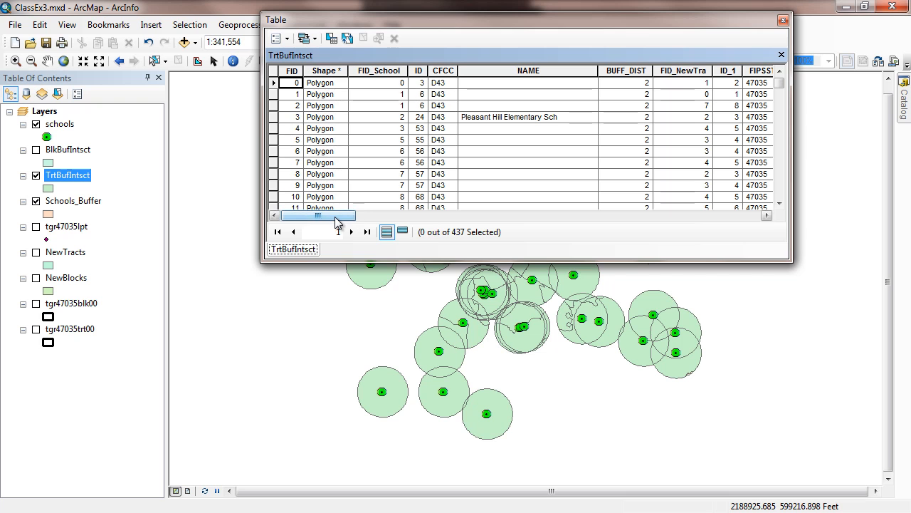
pyautogui.moveTo(339, 219); pyautogui.dragTo(404, 225)
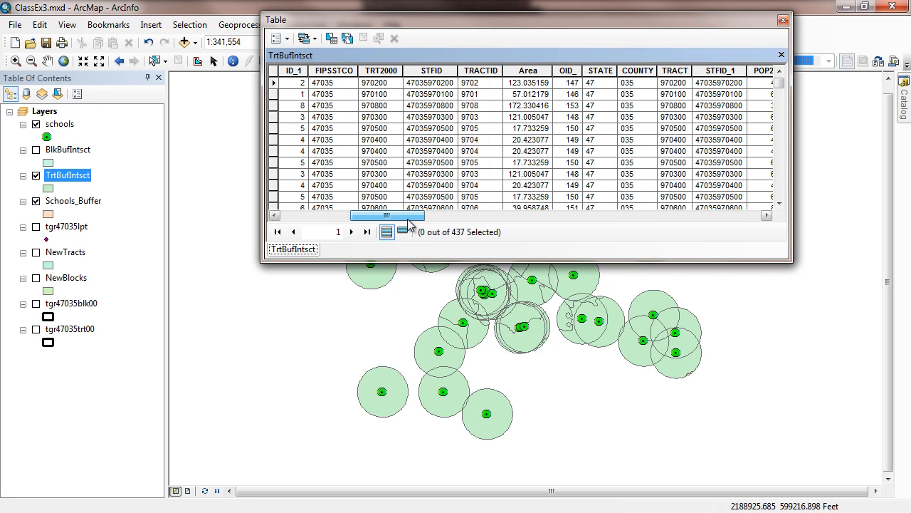
pyautogui.click(528, 71)
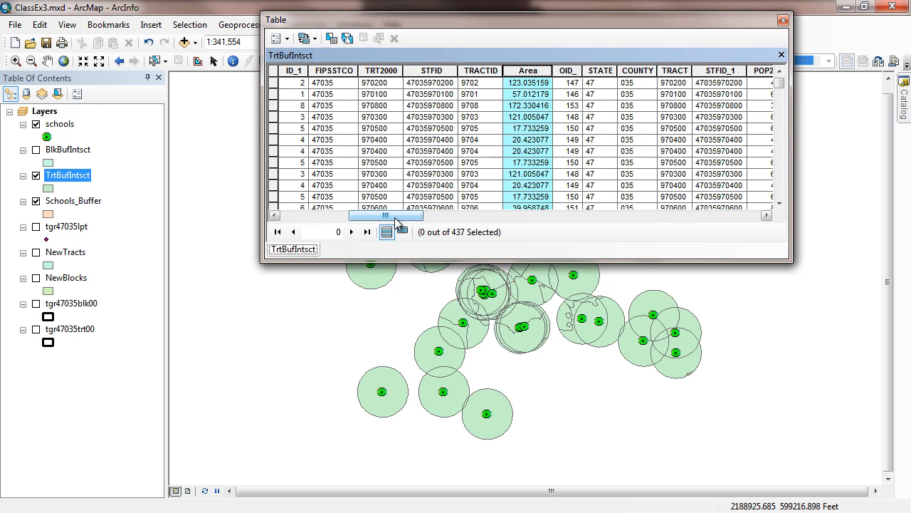
pyautogui.moveTo(397, 220); pyautogui.dragTo(748, 188)
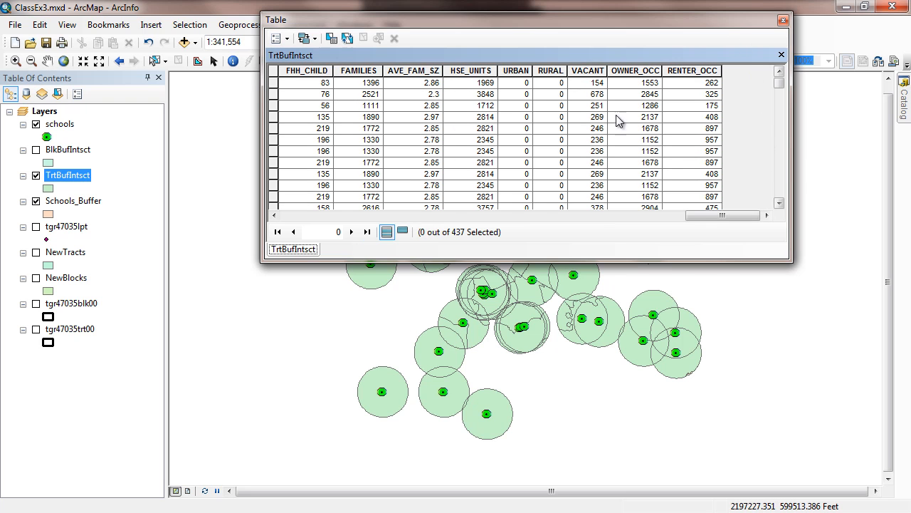
# Step: Add a field named NewArea of type Double to the TrtBufIntsct attribute table
pyautogui.click(279, 39)
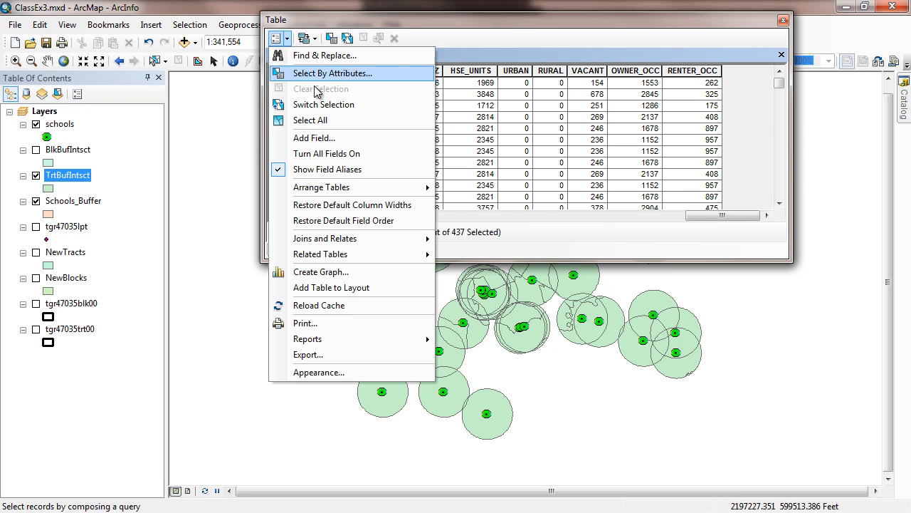
pyautogui.click(313, 138)
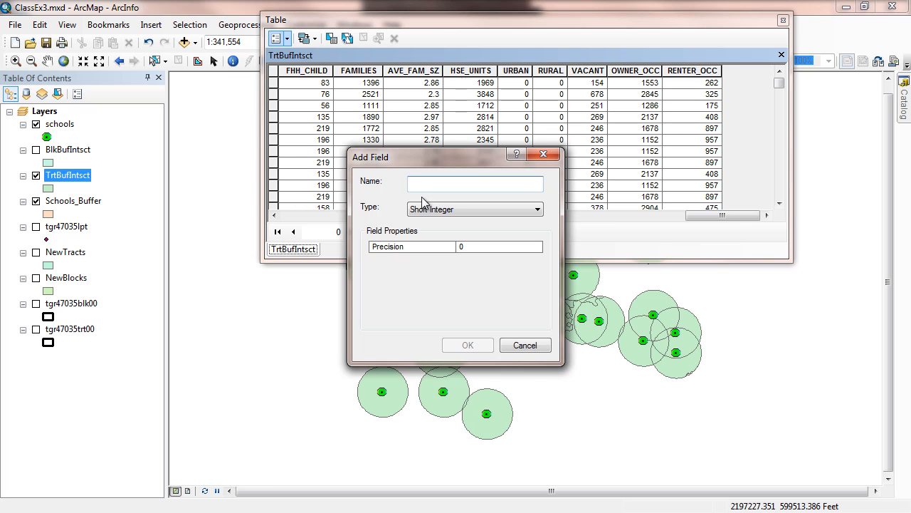
pyautogui.write('NewArea')
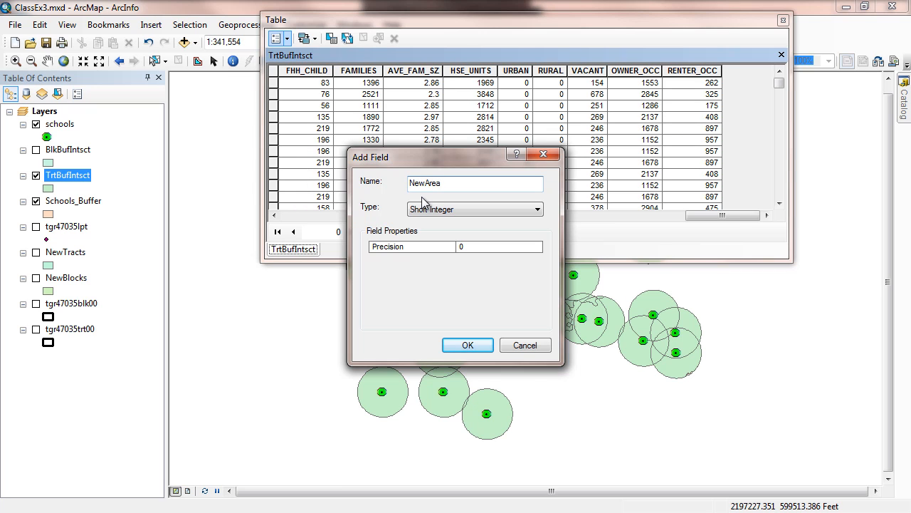
pyautogui.click(463, 211)
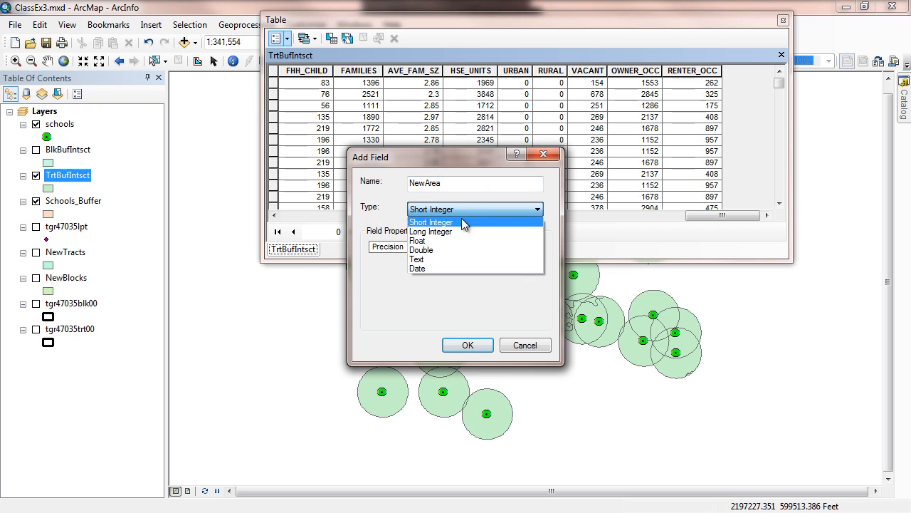
pyautogui.click(431, 250)
pyautogui.click(466, 345)
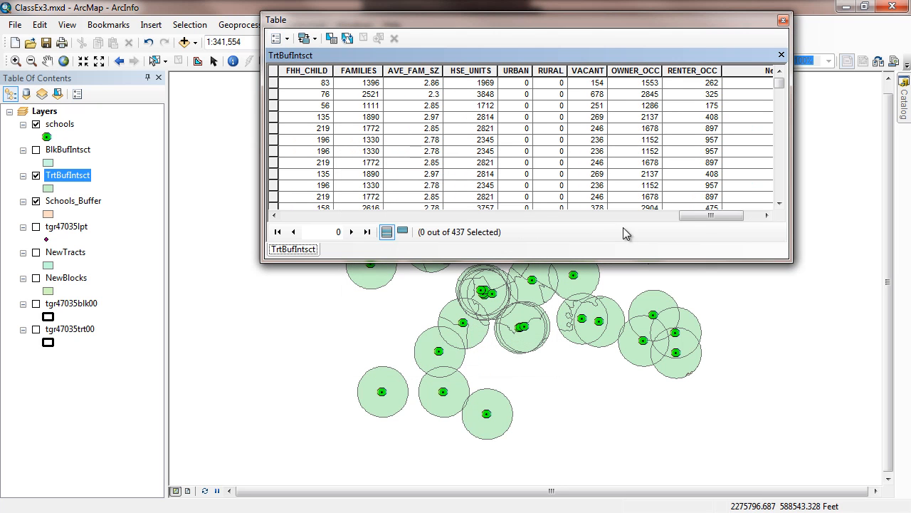
# Step: Calculate the polygon area in Square Miles US for TrtBufIntsct's NewArea field using the data frame's coordinate system, and close the table
pyautogui.moveTo(698, 218); pyautogui.dragTo(732, 215)
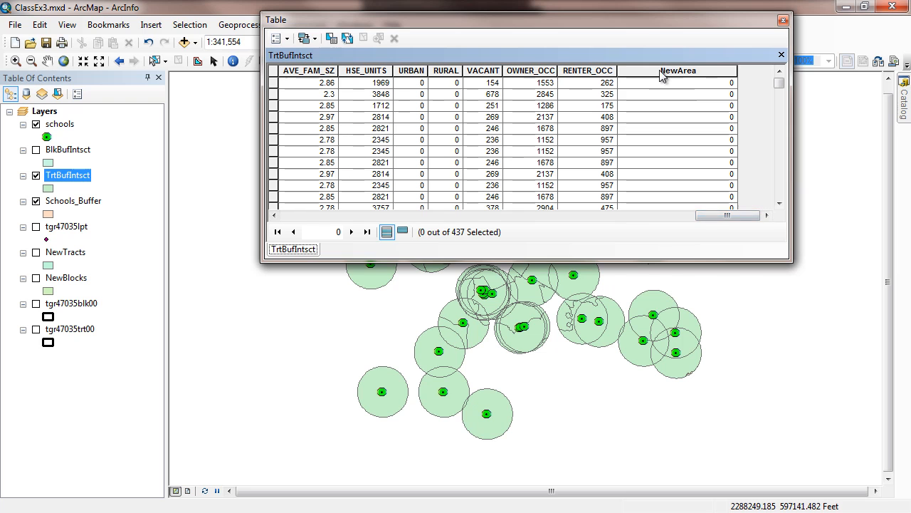
pyautogui.click(659, 71)
pyautogui.rightClick(660, 71)
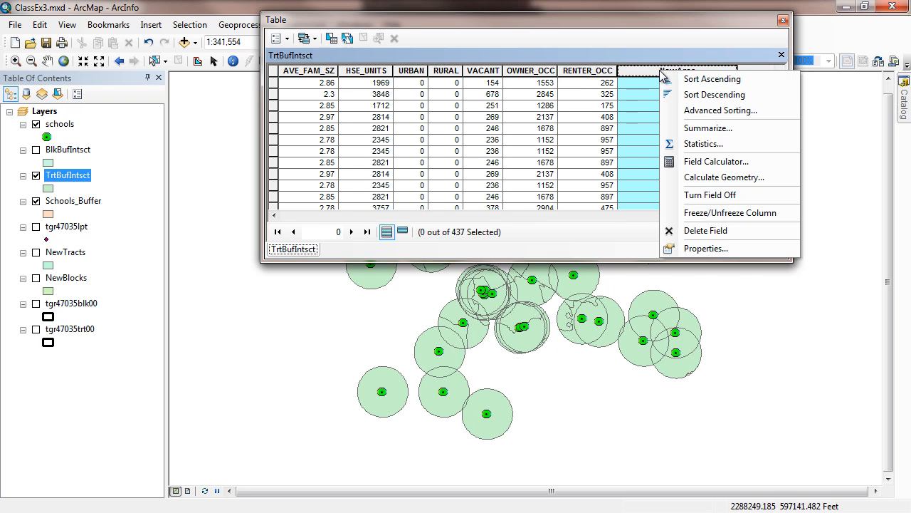
pyautogui.click(705, 178)
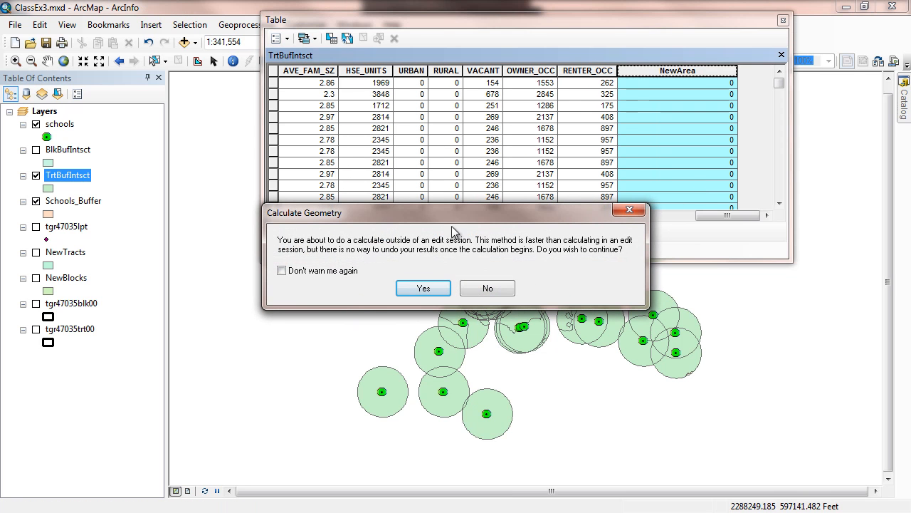
pyautogui.click(416, 288)
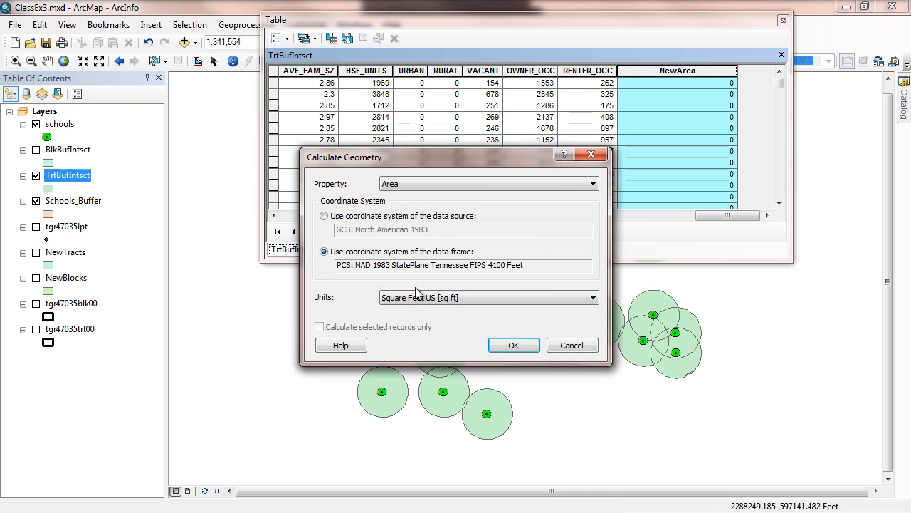
pyautogui.click(490, 298)
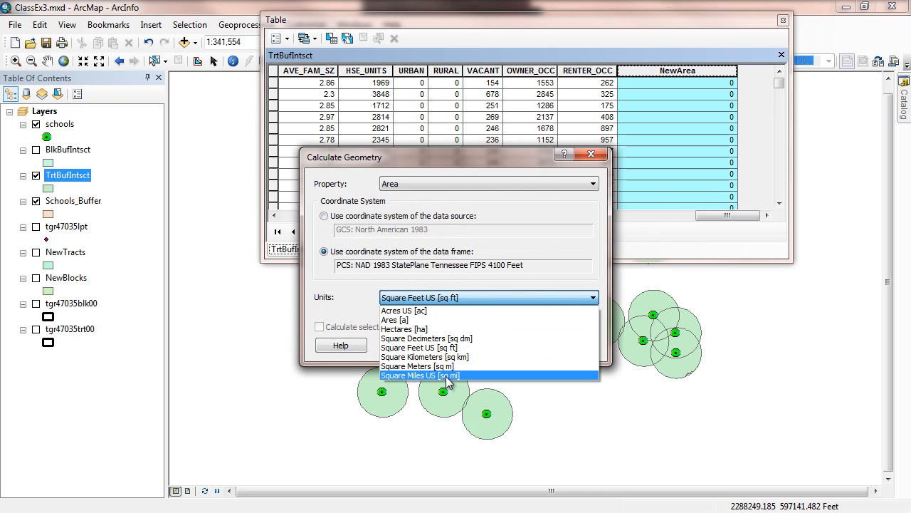
pyautogui.click(421, 376)
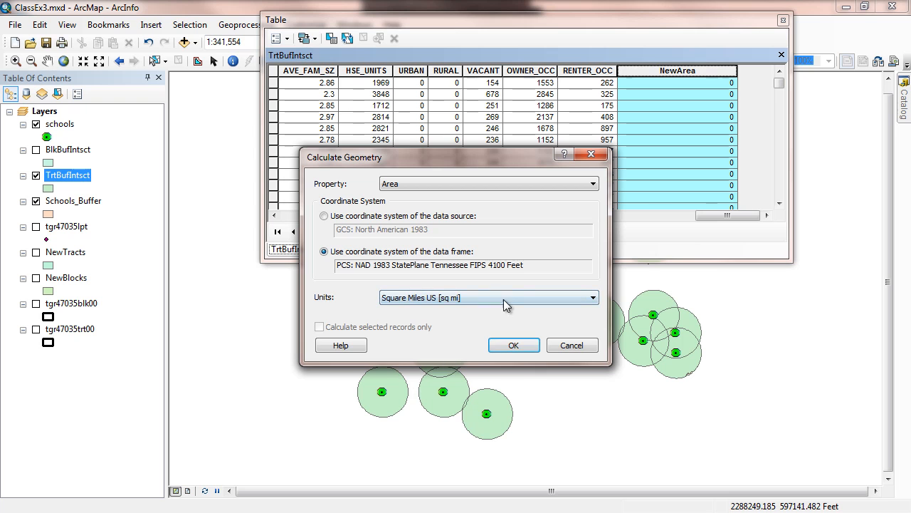
pyautogui.click(513, 346)
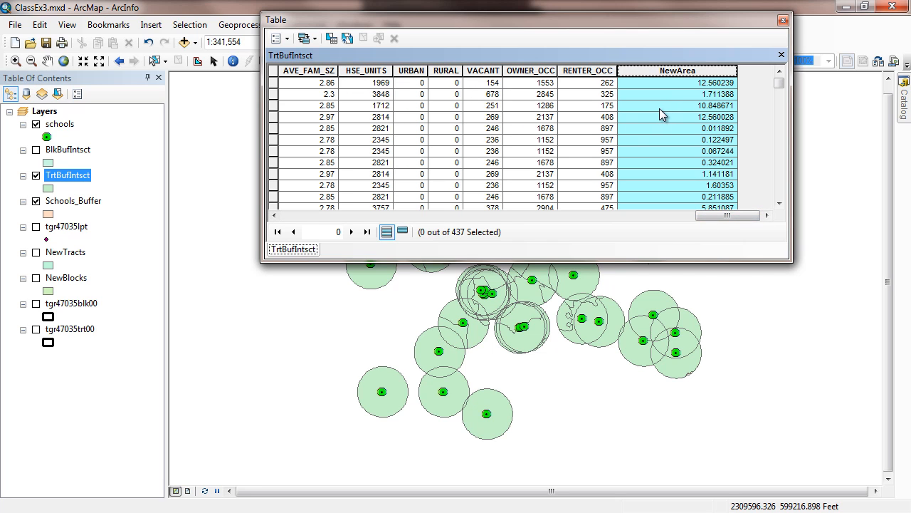
pyautogui.click(784, 23)
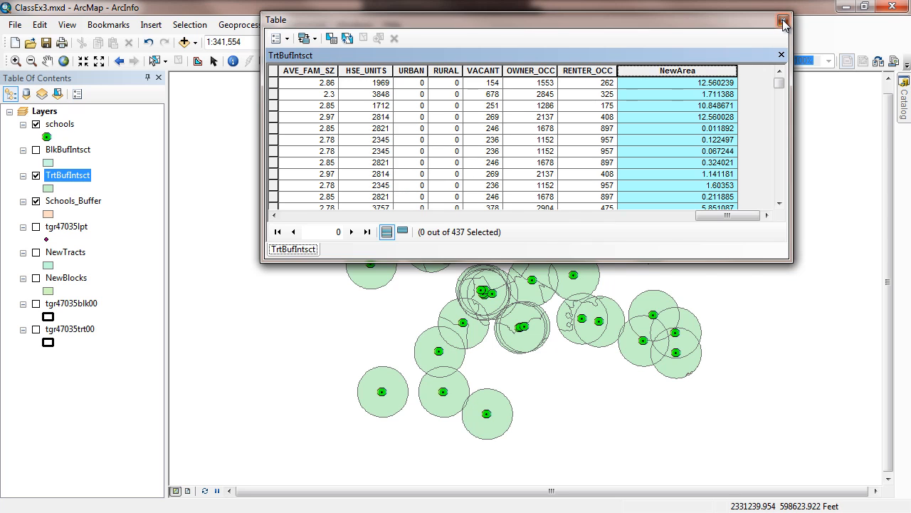
# Step: Add a field named NewArea of type Double to the BlkBufIntsct attribute table
pyautogui.click(65, 150)
pyautogui.rightClick(64, 152)
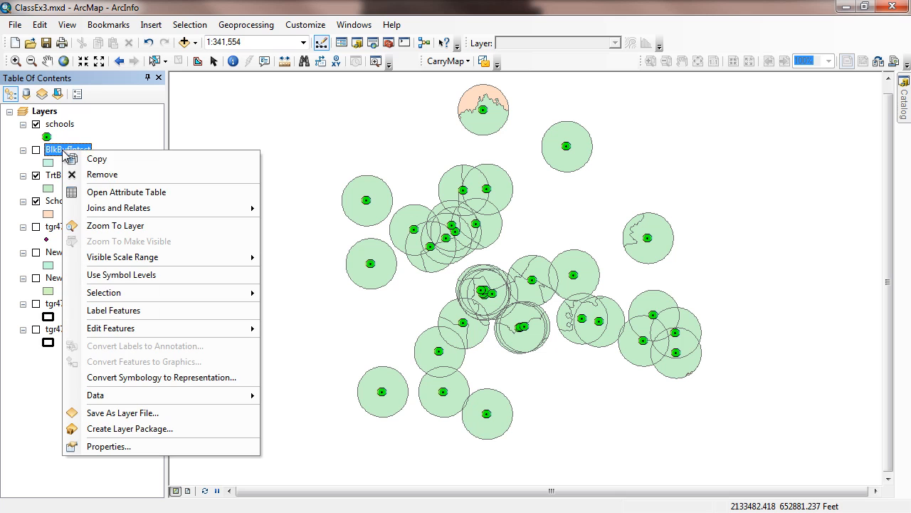
pyautogui.click(110, 190)
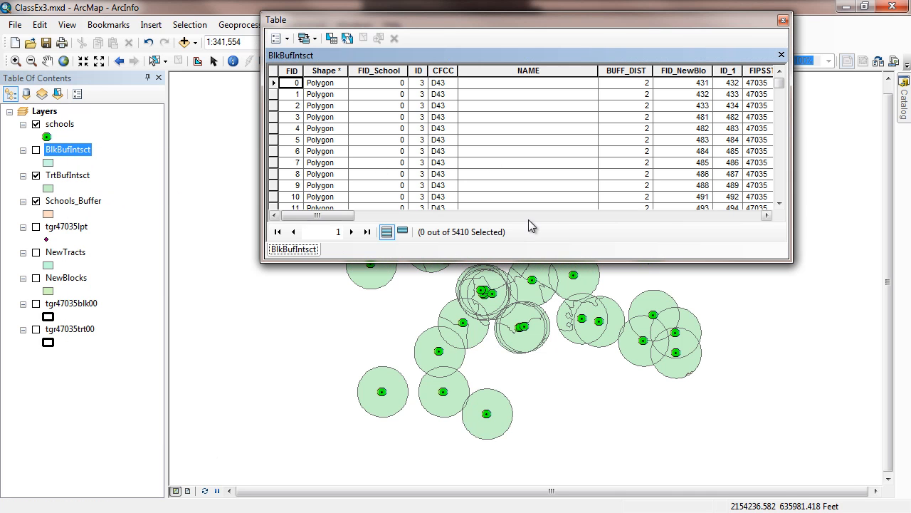
pyautogui.click(285, 44)
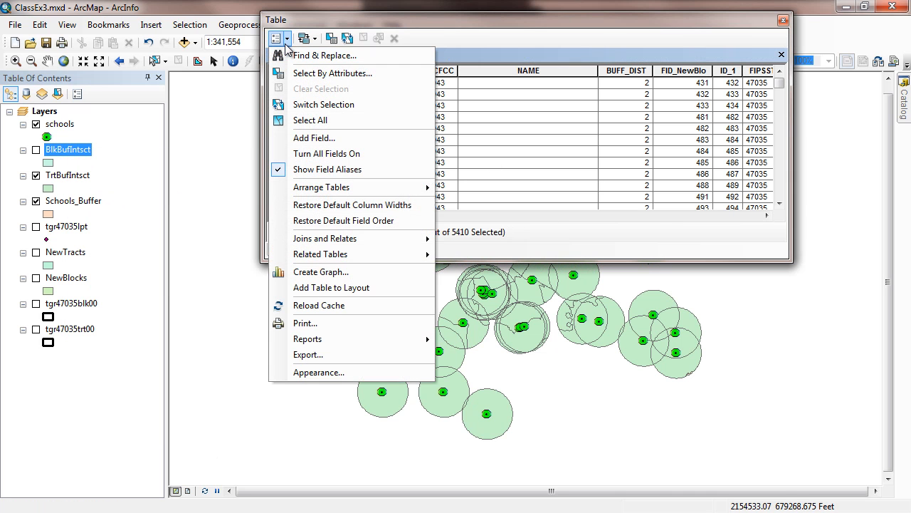
pyautogui.click(299, 140)
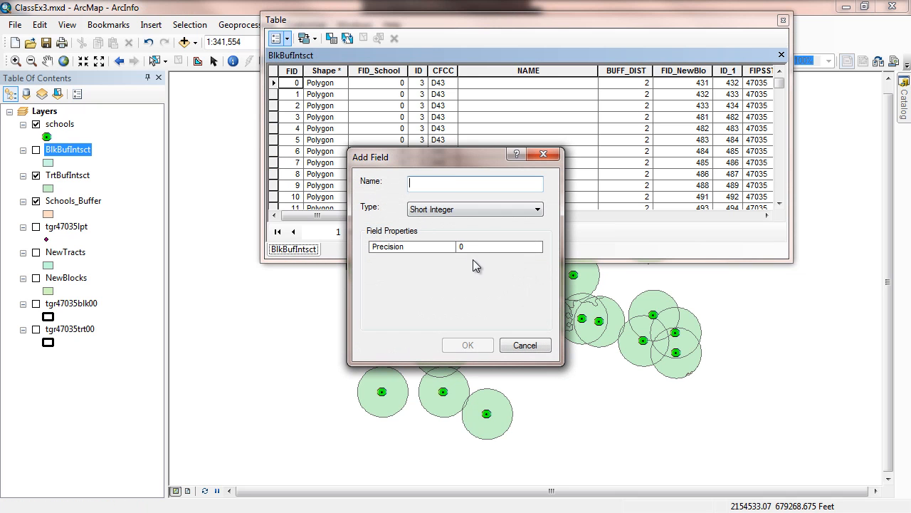
pyautogui.write('New')
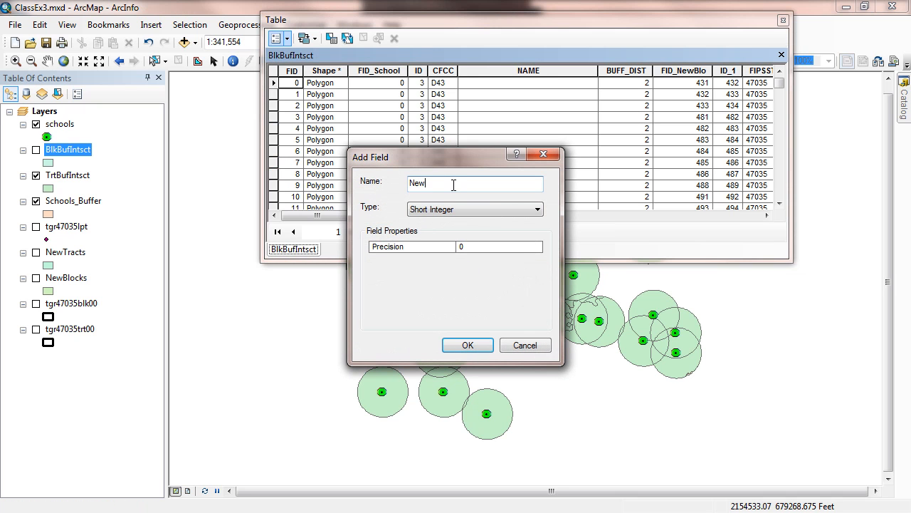
pyautogui.write('Area')
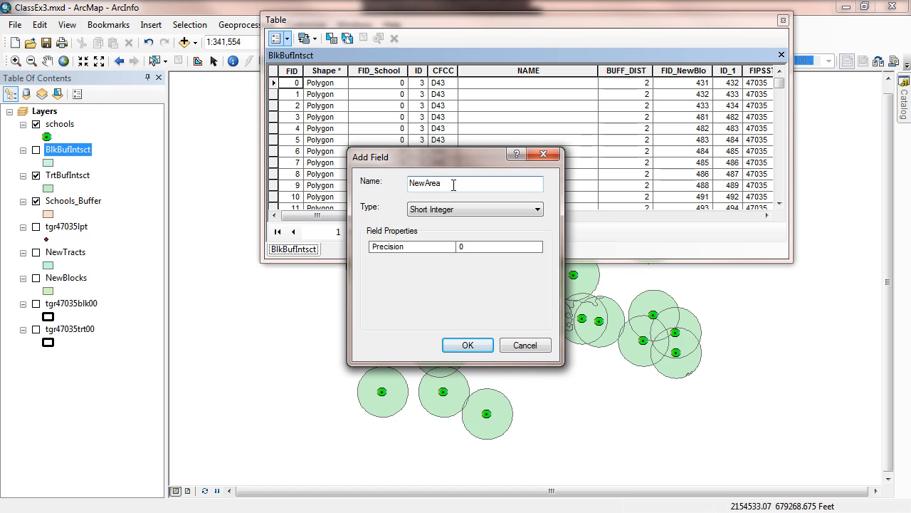
pyautogui.click(497, 212)
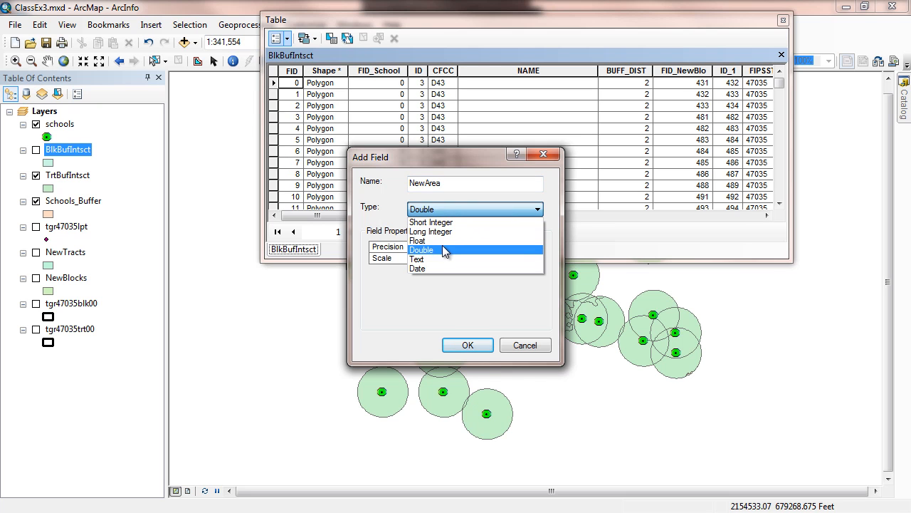
pyautogui.click(448, 251)
pyautogui.click(467, 345)
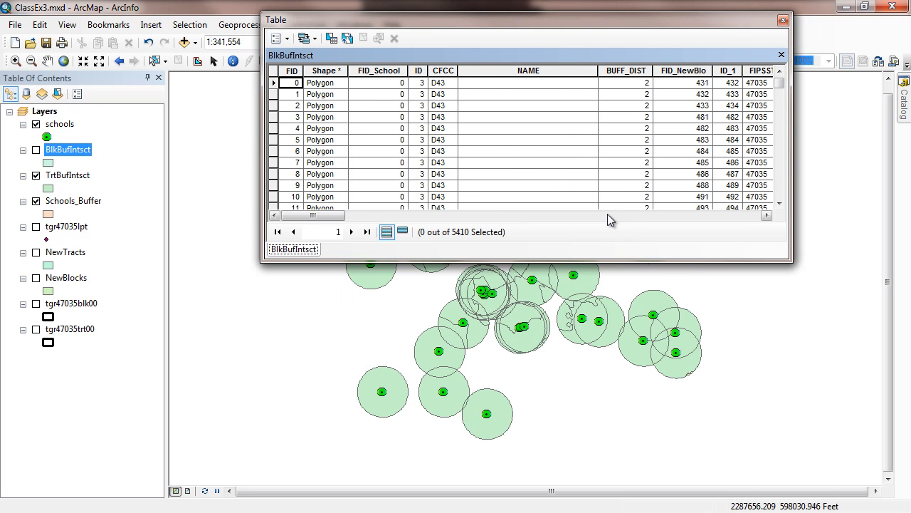
# Step: Calculate the polygon area in Square Miles US for BlkBufIntsct's NewArea field using the data frame's coordinate system, and close the table
pyautogui.click(618, 216)
pyautogui.click(618, 216)
pyautogui.click(713, 216)
pyautogui.click(746, 216)
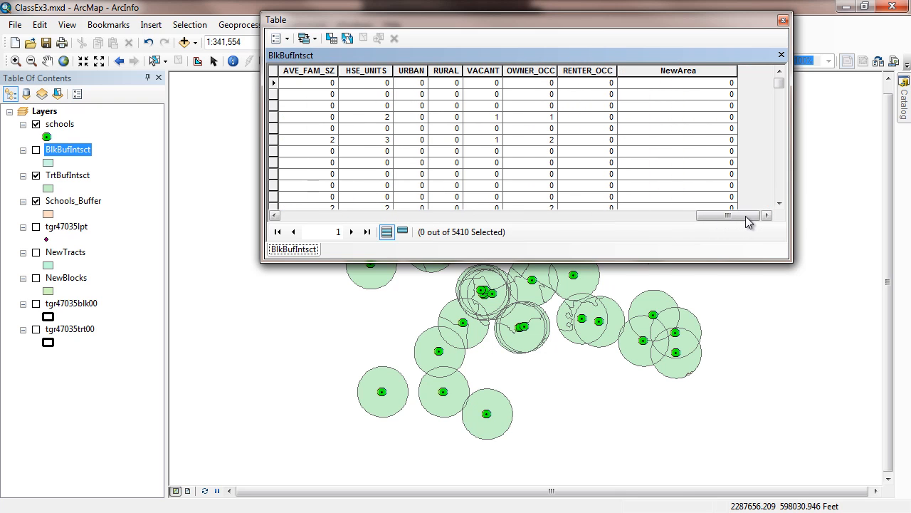
pyautogui.click(678, 69)
pyautogui.rightClick(672, 71)
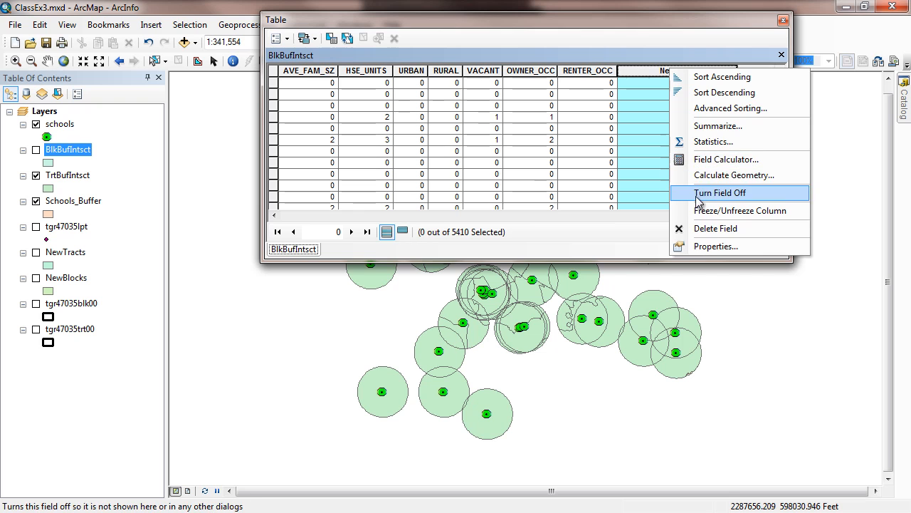
pyautogui.click(714, 175)
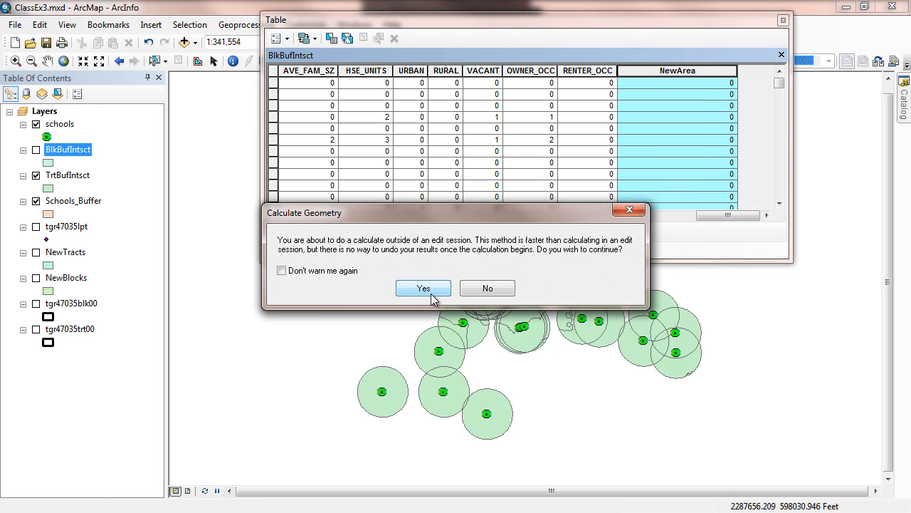
pyautogui.click(433, 299)
pyautogui.click(447, 295)
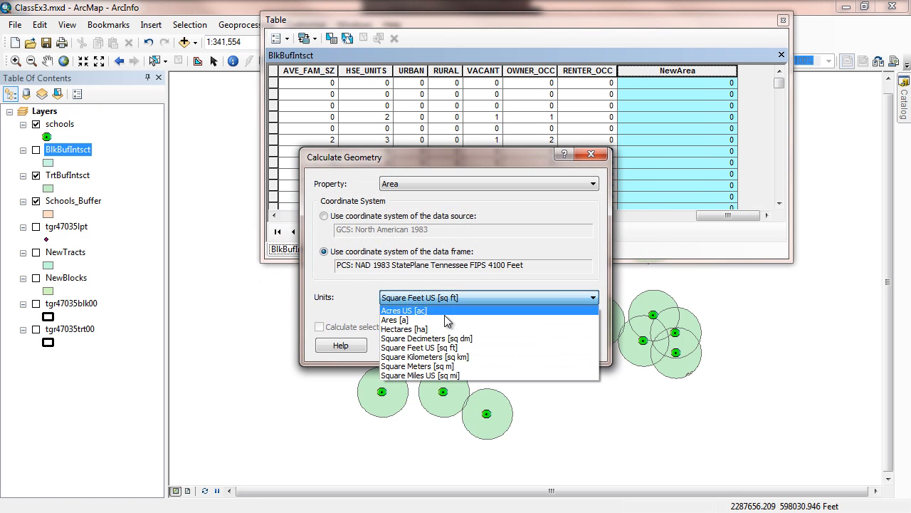
pyautogui.click(433, 377)
pyautogui.click(513, 344)
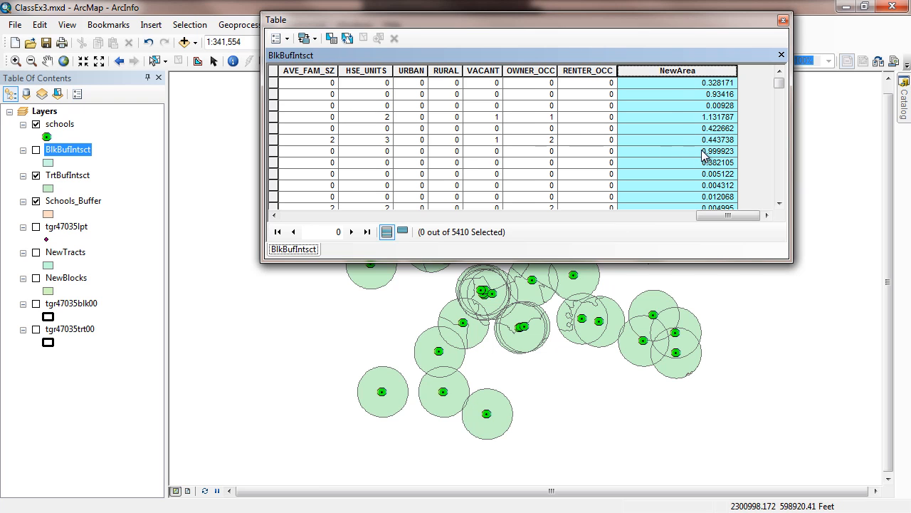
pyautogui.click(783, 21)
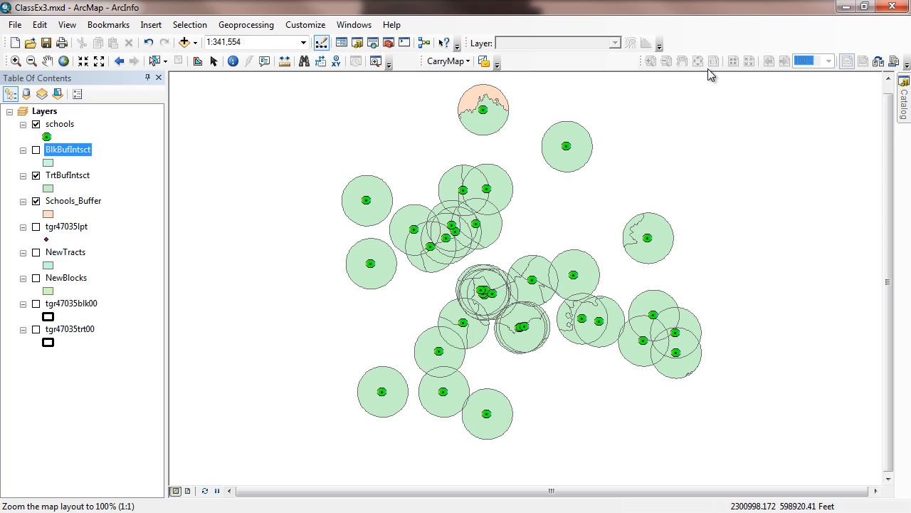
# Step: Open the TrtBufIntsct attribute table, move the NewArea column directly after the Area column, and narrow it
pyautogui.keyDown('ctrl'); pyautogui.click(70, 181); pyautogui.keyUp('ctrl')
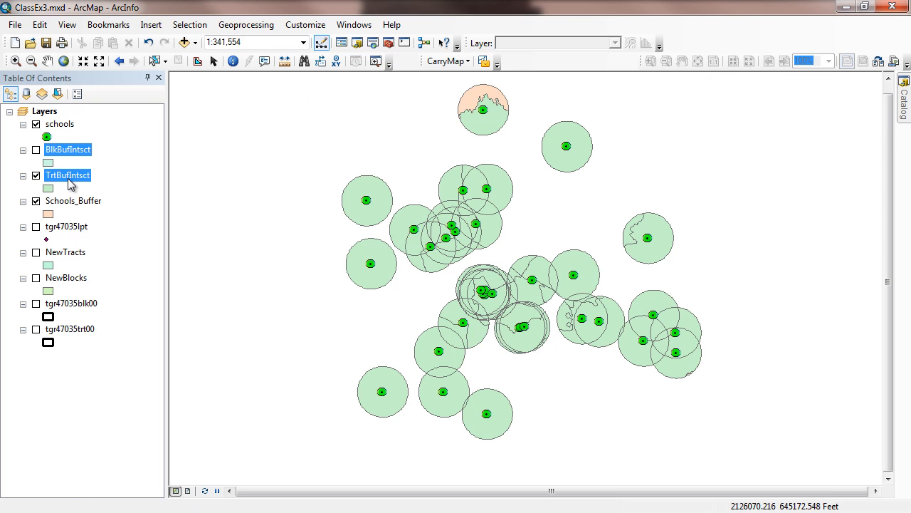
pyautogui.click(70, 181)
pyautogui.rightClick(70, 181)
pyautogui.click(105, 215)
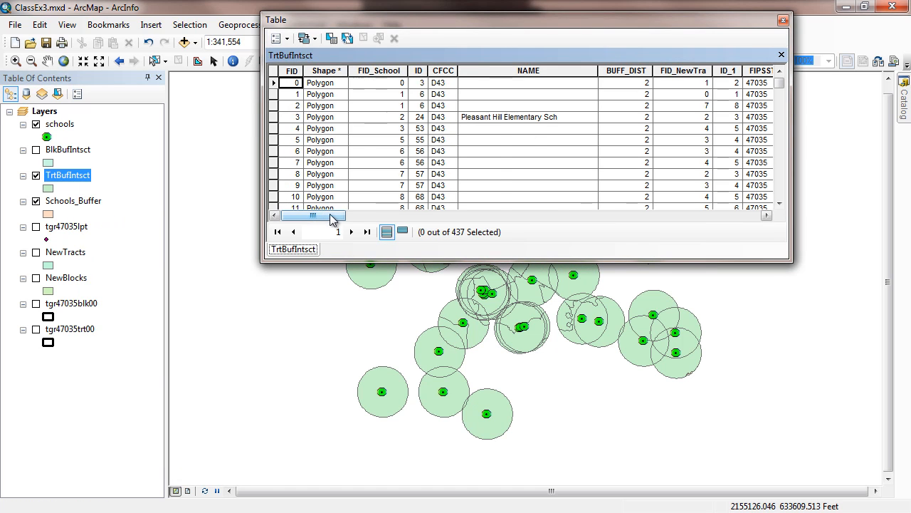
pyautogui.moveTo(327, 216); pyautogui.dragTo(754, 215)
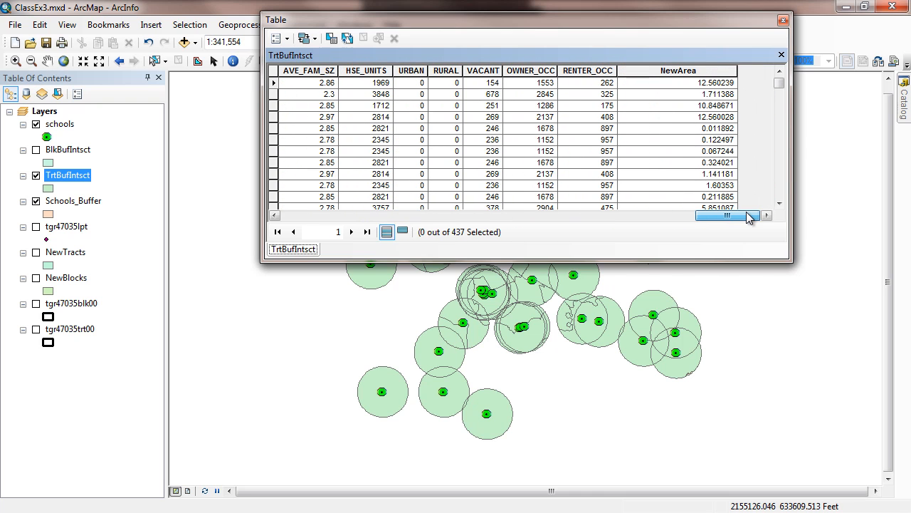
pyautogui.click(699, 71)
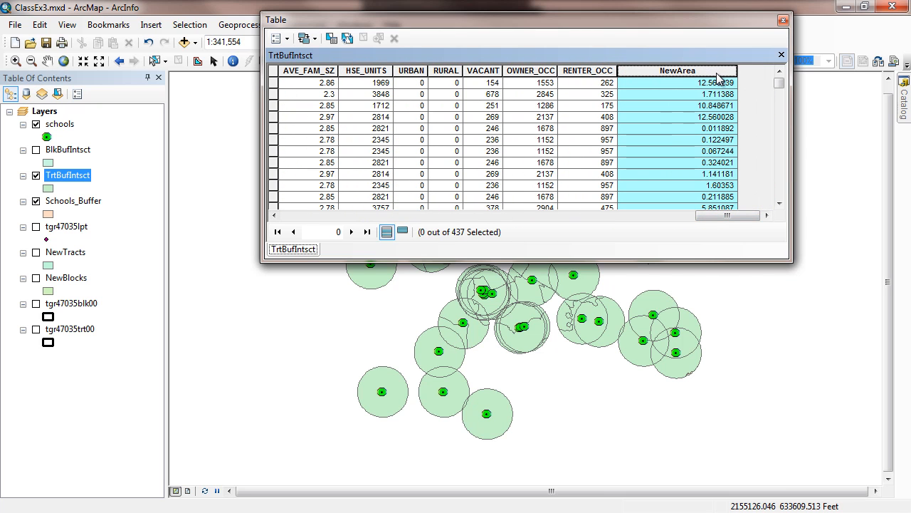
pyautogui.moveTo(718, 78); pyautogui.dragTo(546, 75)
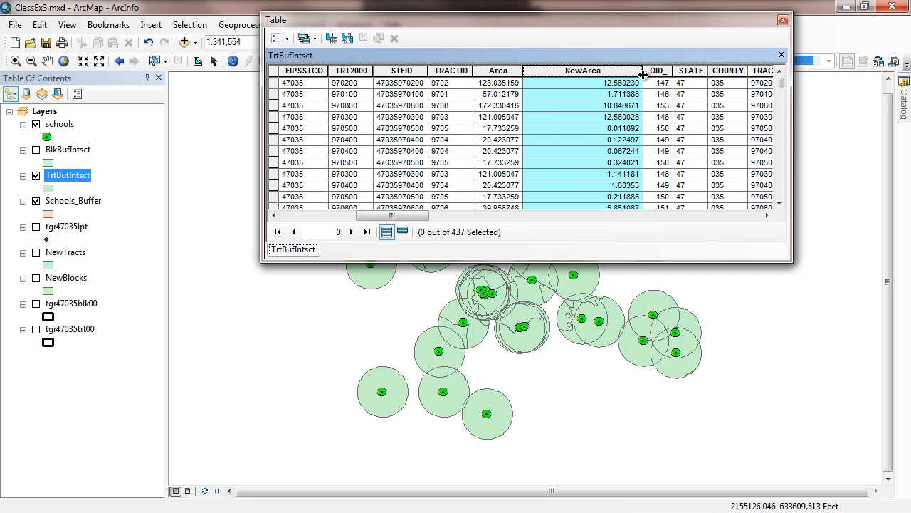
pyautogui.moveTo(643, 74); pyautogui.dragTo(599, 70)
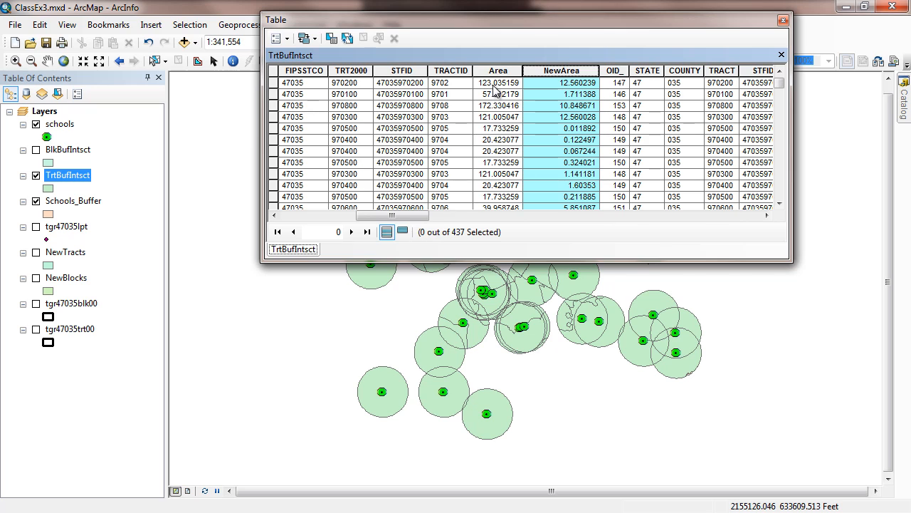
# Step: Compare the first TrtBufIntsct record's Area, NewArea and POP2000 values, and clear the selection
pyautogui.click(495, 83)
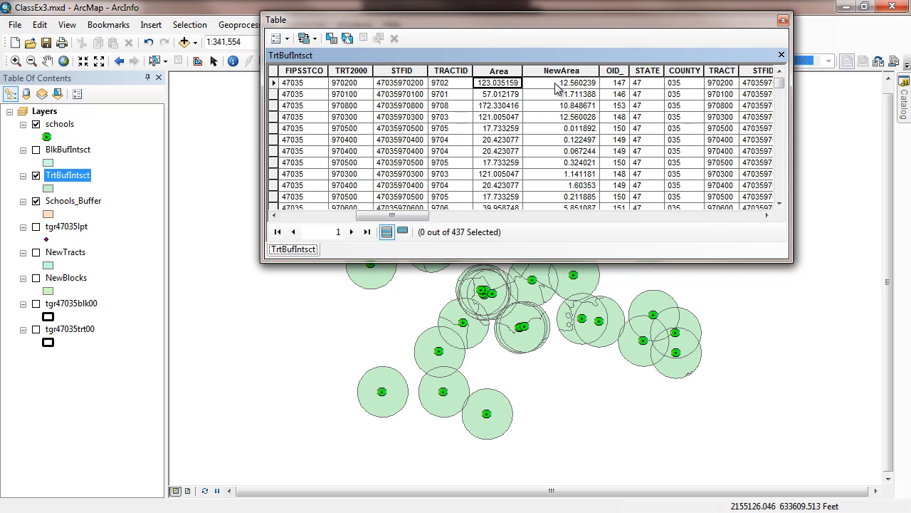
pyautogui.click(274, 84)
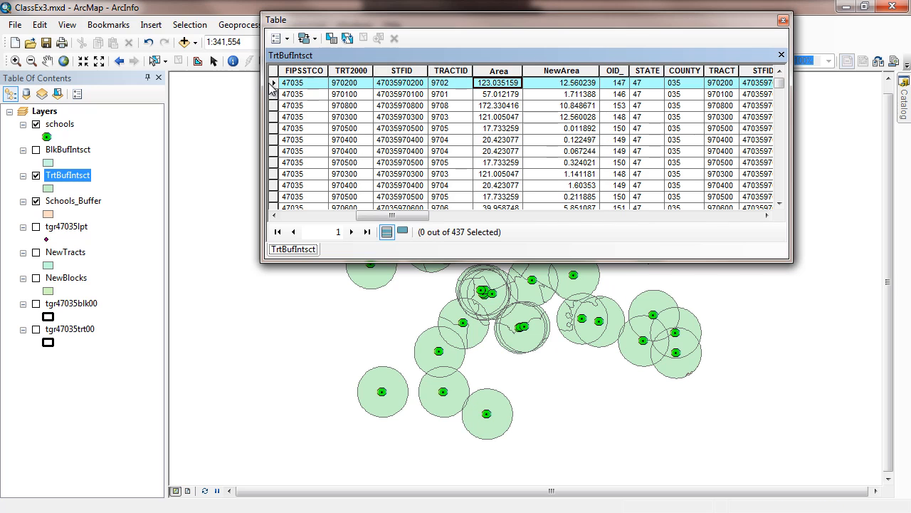
pyautogui.click(568, 84)
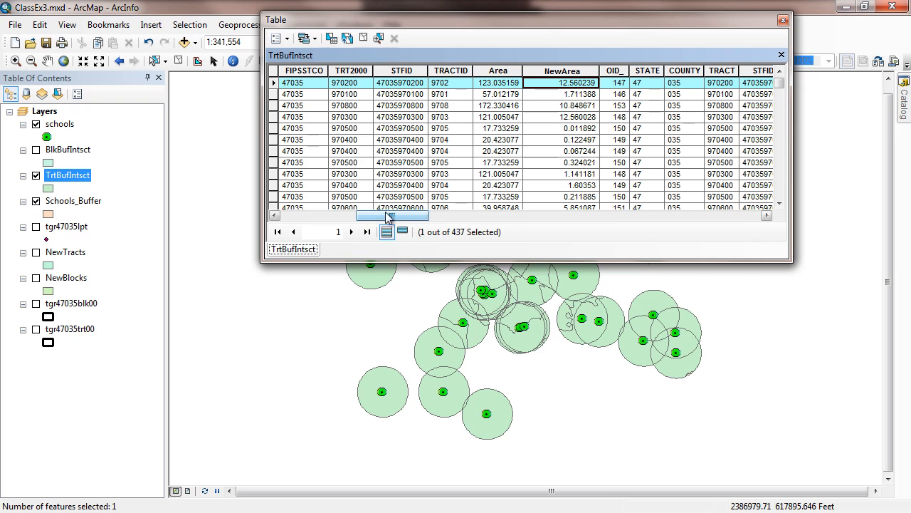
pyautogui.moveTo(394, 217); pyautogui.dragTo(426, 217)
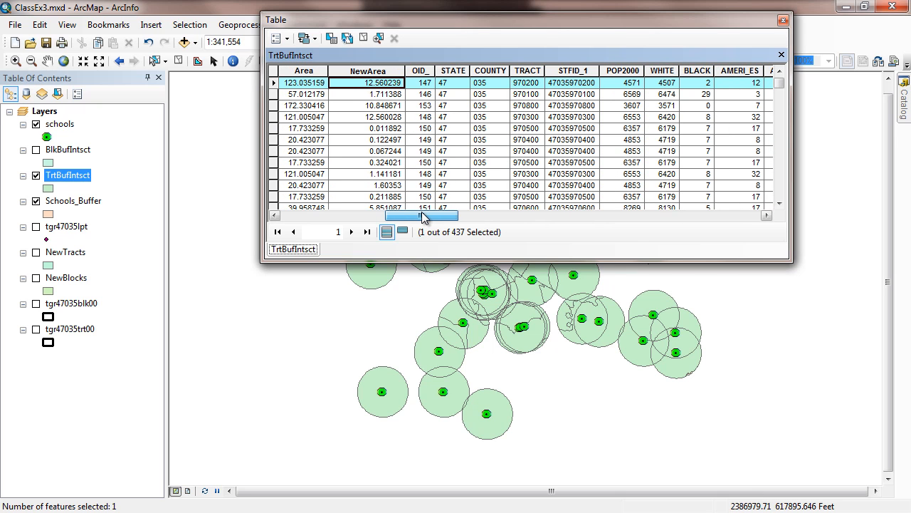
pyautogui.click(632, 71)
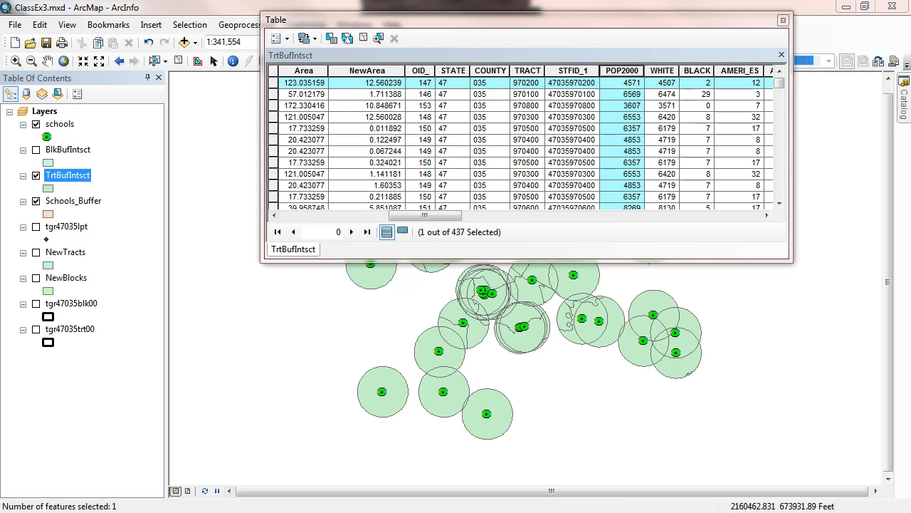
pyautogui.click(363, 38)
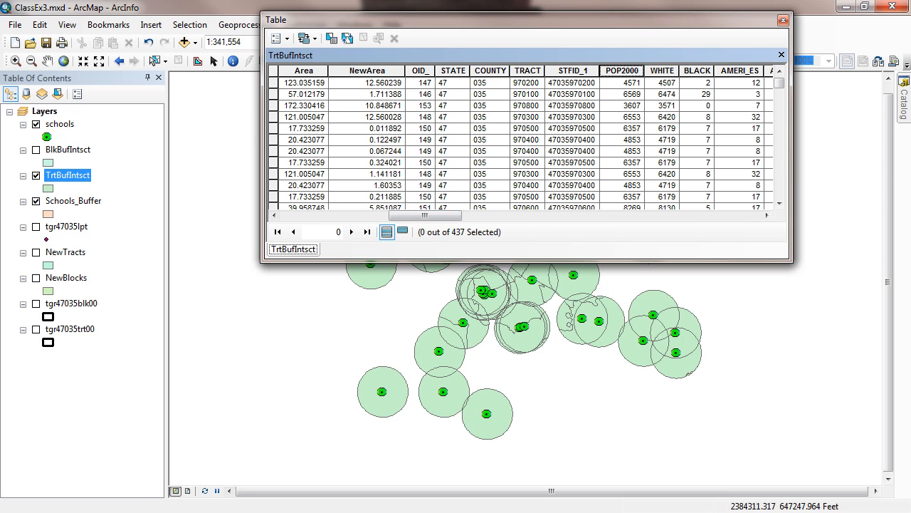
# Step: Add a field named NewPop2000 of type Double to the TrtBufIntsct attribute table
pyautogui.moveTo(425, 215); pyautogui.dragTo(723, 215)
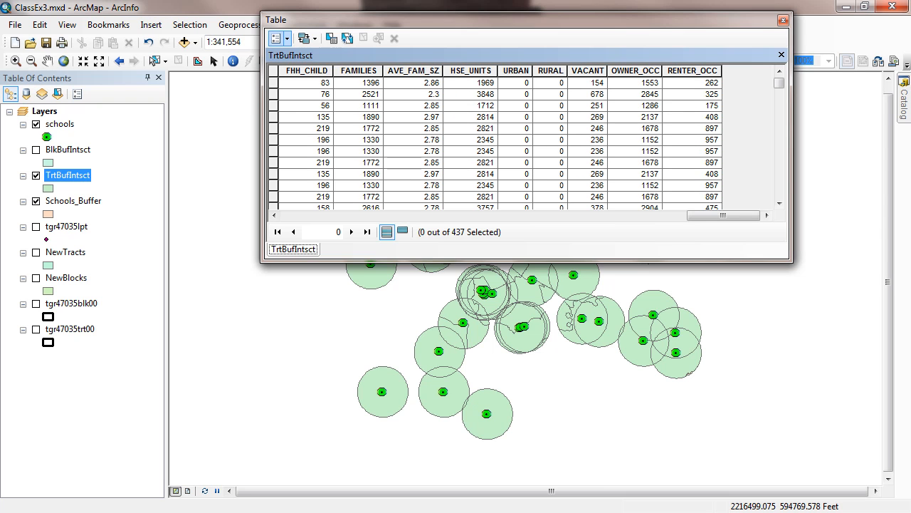
pyautogui.click(278, 38)
pyautogui.click(313, 138)
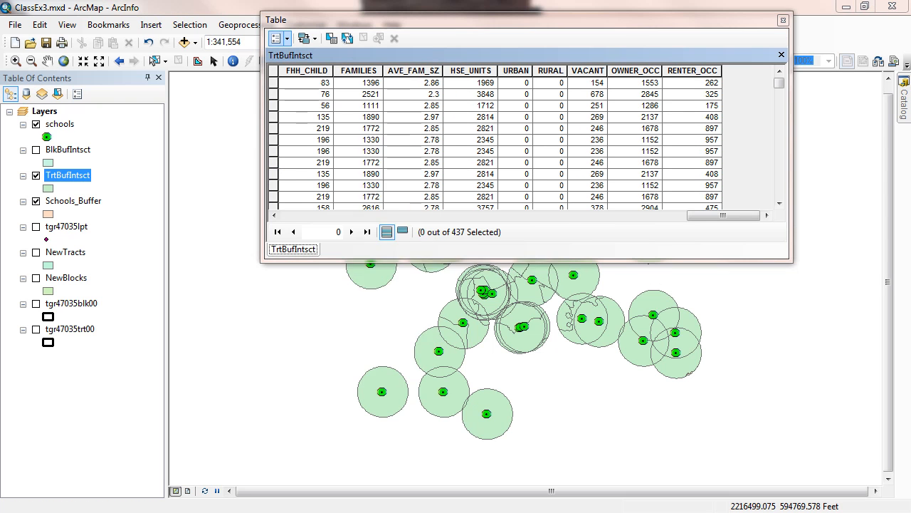
pyautogui.write('NewPop2000')
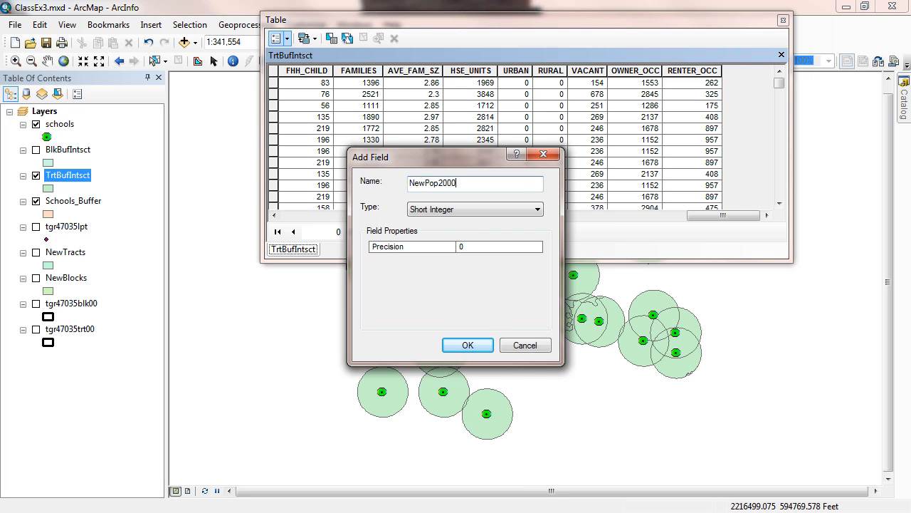
pyautogui.hotkey('alt', 'Down')
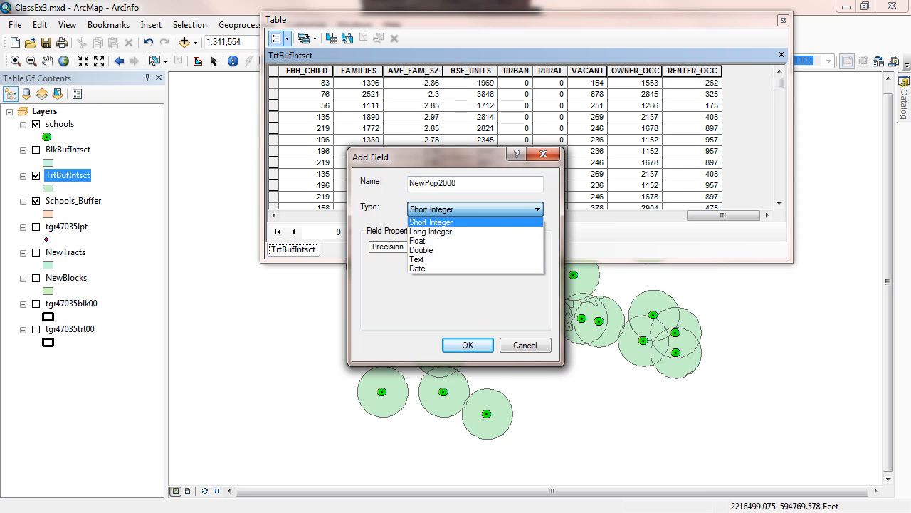
pyautogui.press('Down')
pyautogui.press('Down')
pyautogui.press('Down')
pyautogui.press('Return')
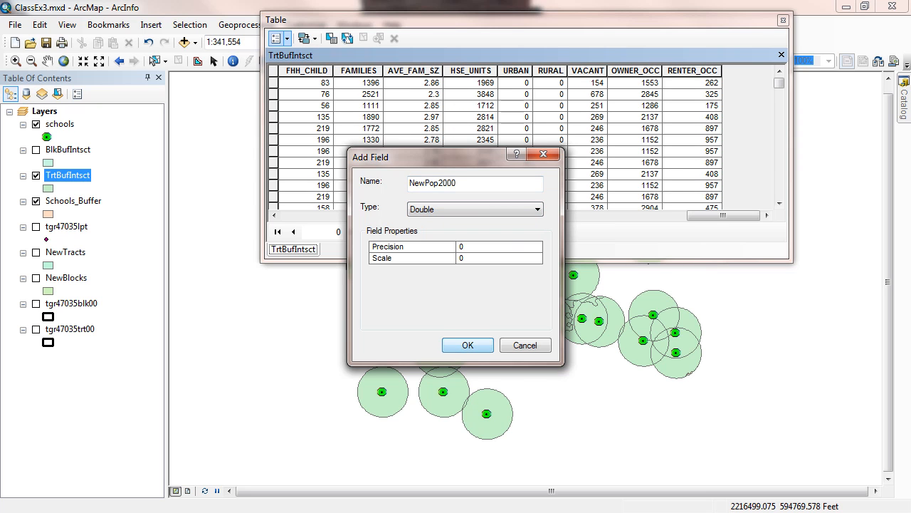
pyautogui.click(468, 345)
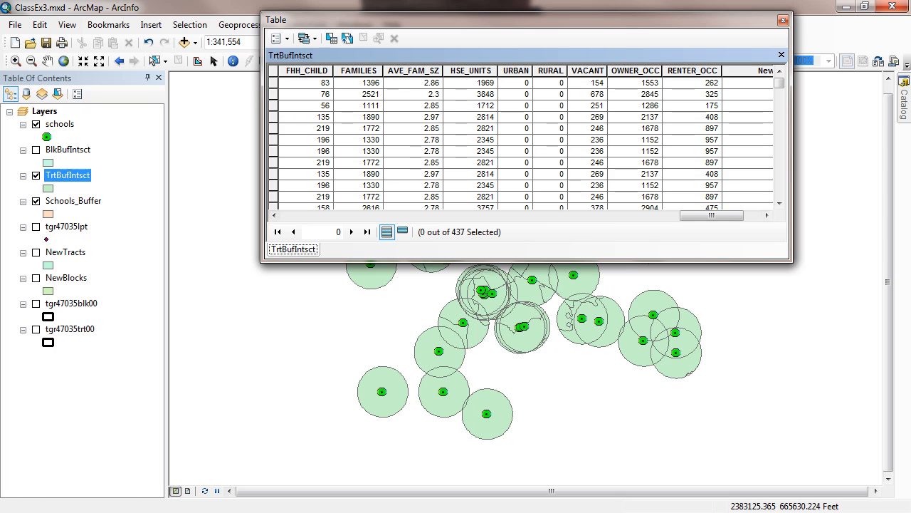
# Step: Open the Field Calculator for the NewPop2000 field in the TrtBufIntsct attribute table
pyautogui.moveTo(712, 215); pyautogui.dragTo(728, 215)
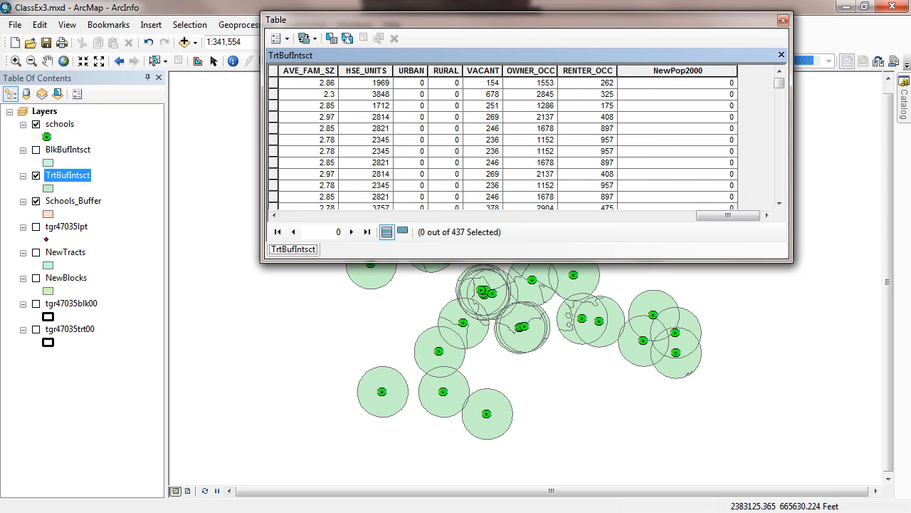
pyautogui.click(677, 70)
pyautogui.rightClick(672, 71)
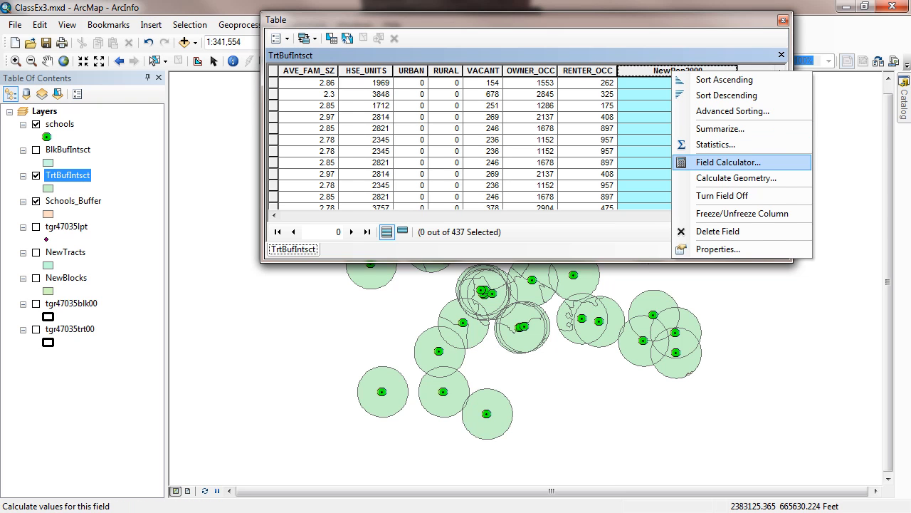
pyautogui.click(726, 163)
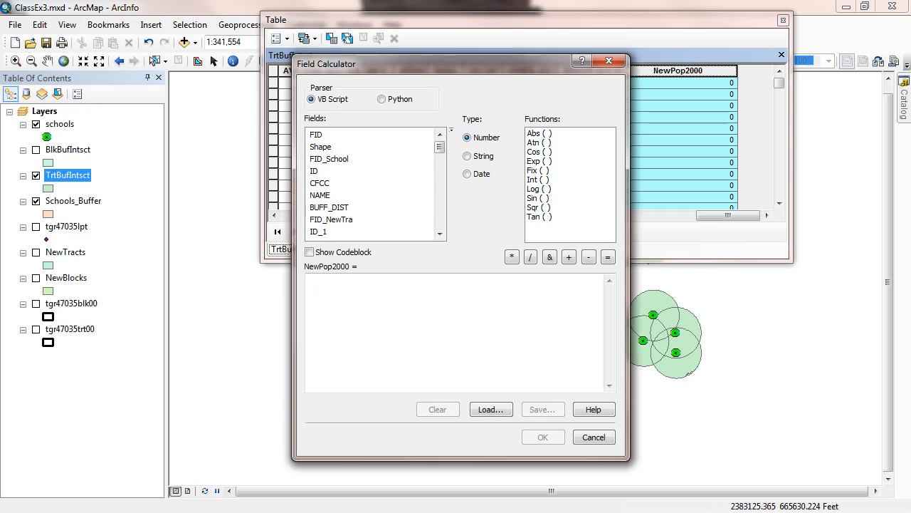
pyautogui.moveTo(399, 63); pyautogui.dragTo(554, 59)
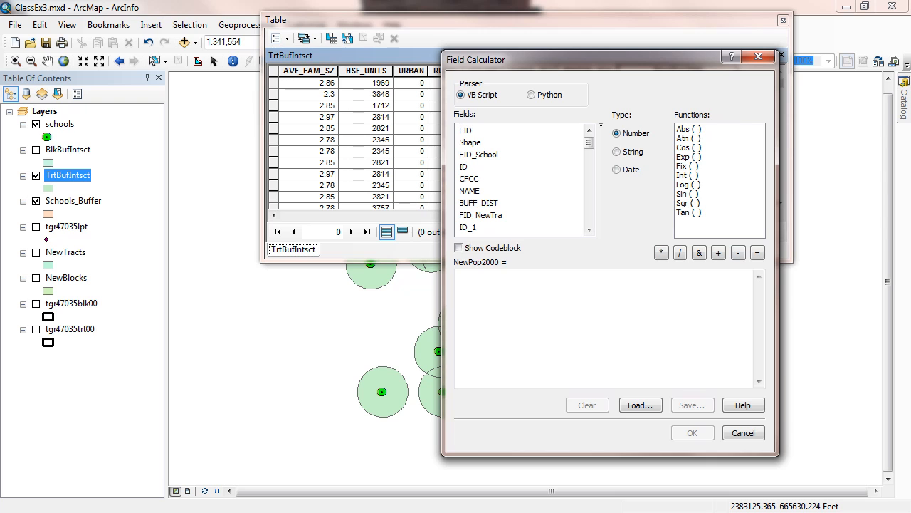
pyautogui.moveTo(499, 59); pyautogui.dragTo(367, 69)
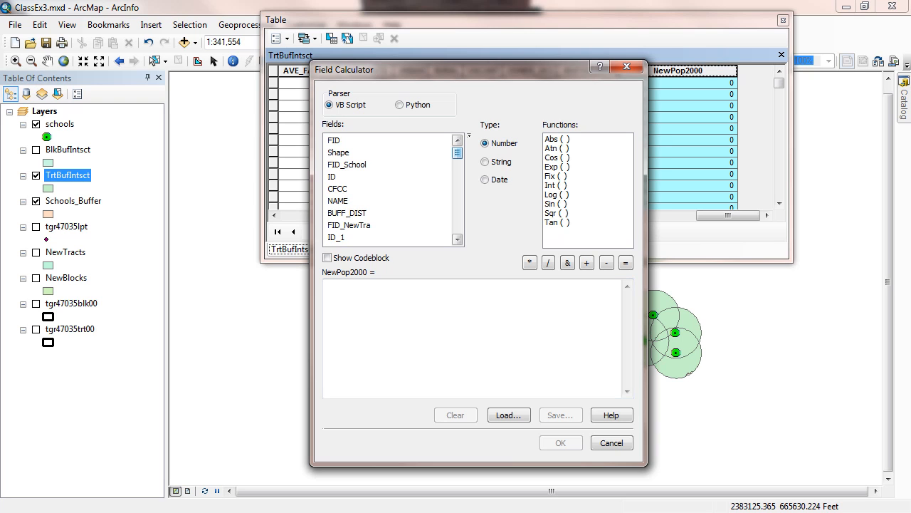
# Step: Start the NewPop2000 expression with the NewArea field followed by the division operator
pyautogui.scroll(-3, 391, 189)
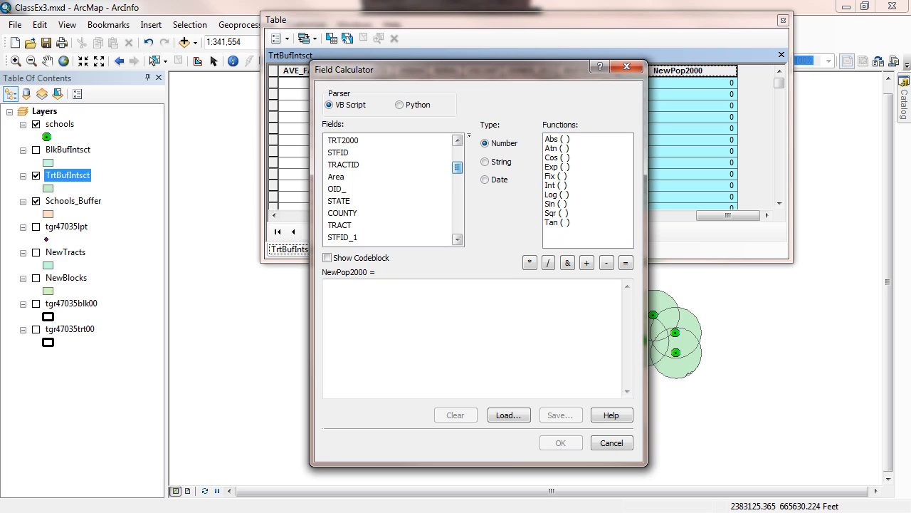
pyautogui.moveTo(457, 167); pyautogui.dragTo(457, 227)
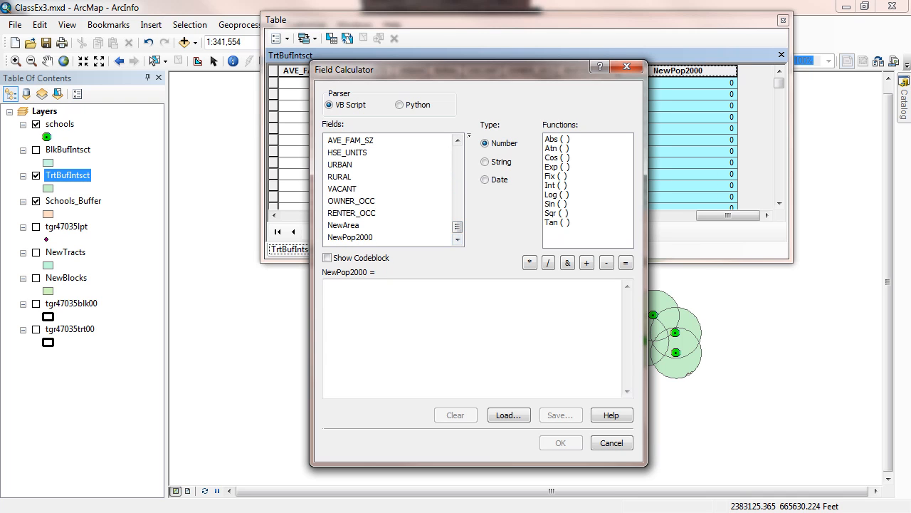
pyautogui.click(343, 225)
pyautogui.doubleClick(344, 225)
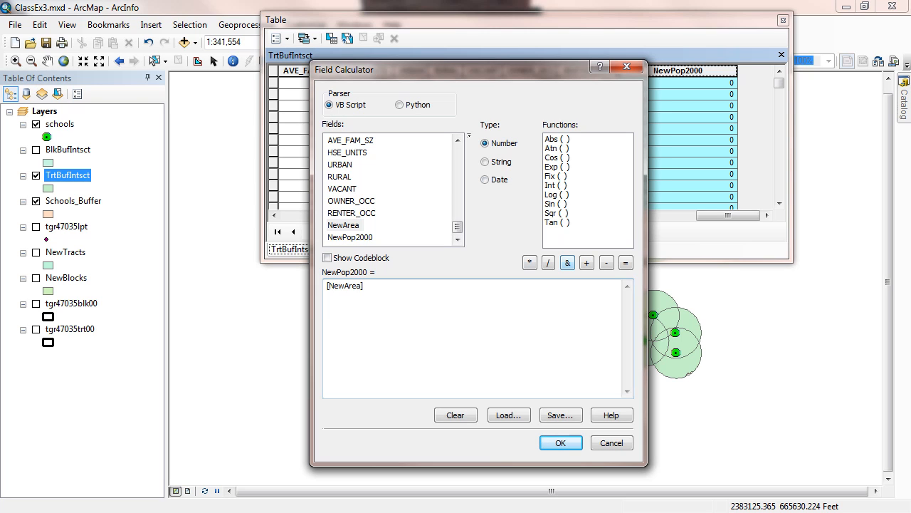
pyautogui.click(548, 262)
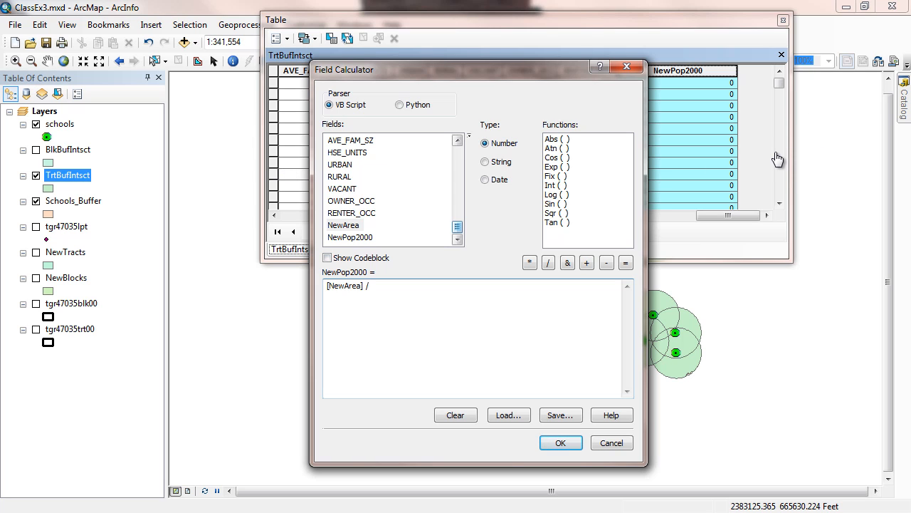
# Step: Add the Area field as the divisor so the expression reads [NewArea] / [Area]
pyautogui.scroll(5, 413, 214)
pyautogui.scroll(10, 428, 238)
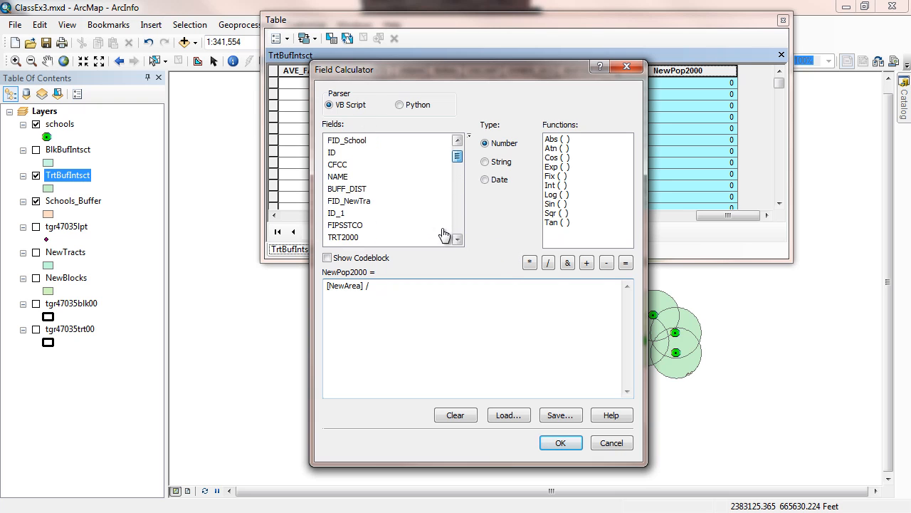
pyautogui.scroll(-4, 691, 224)
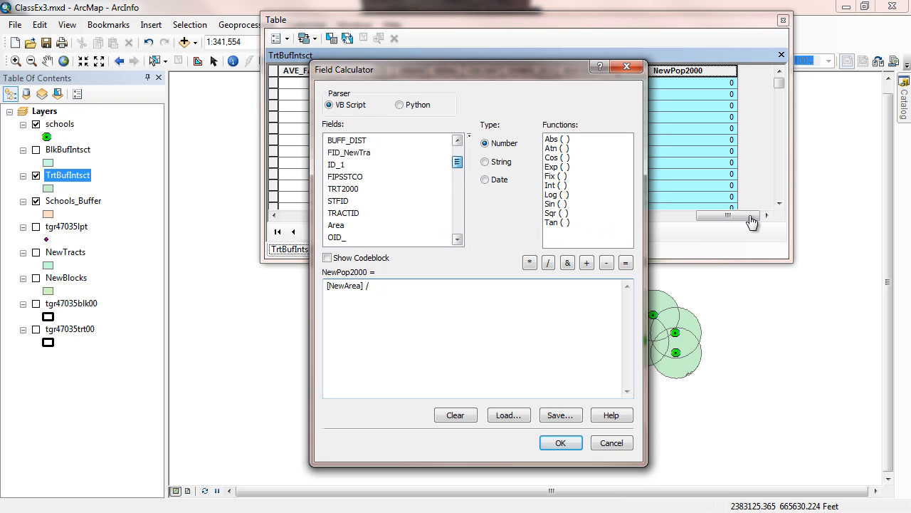
pyautogui.scroll(-2, 716, 47)
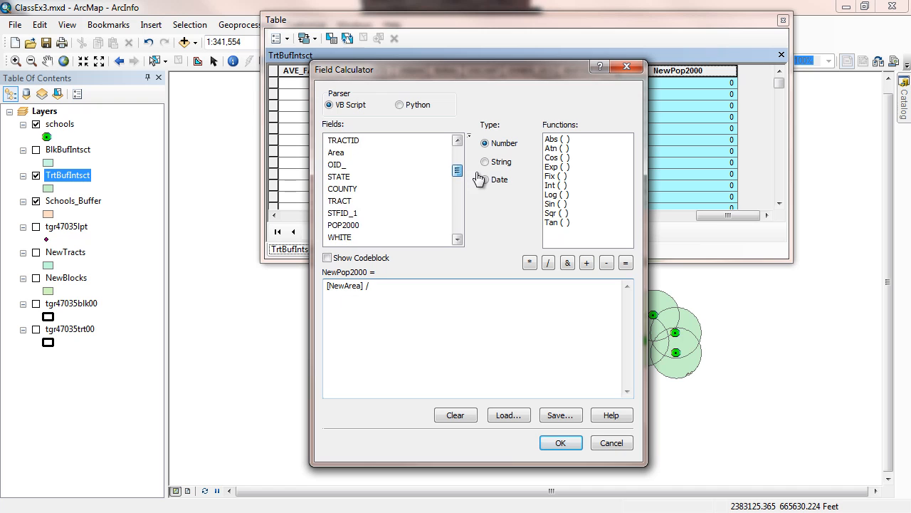
pyautogui.scroll(1, 662, 135)
pyautogui.scroll(-5, 635, 163)
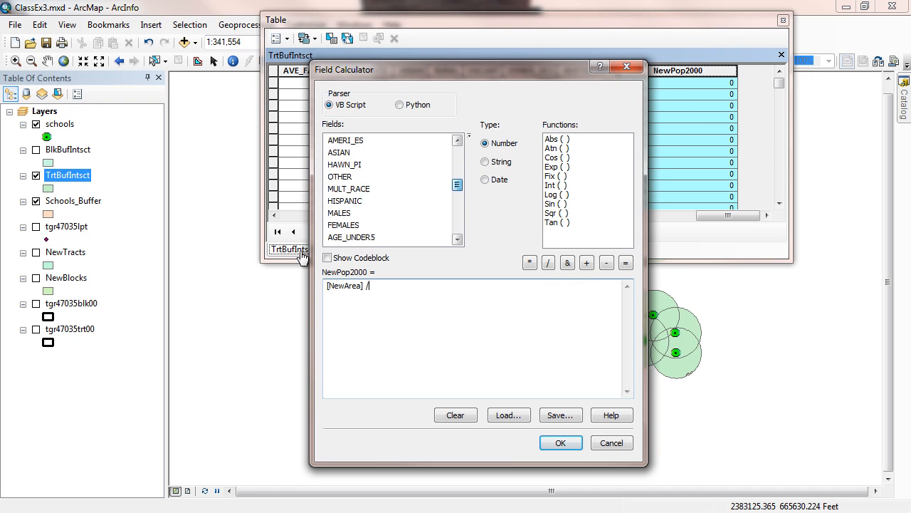
pyautogui.scroll(-5, 294, 46)
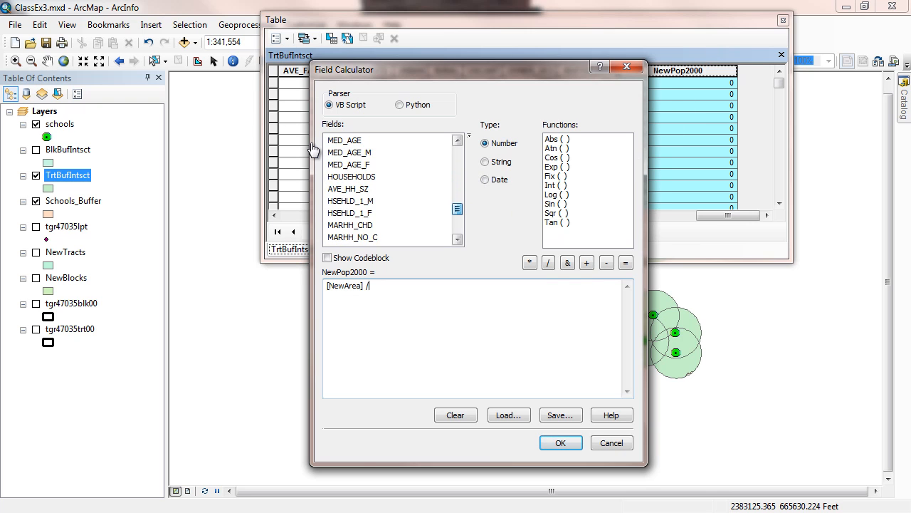
pyautogui.scroll(-5, 370, 215)
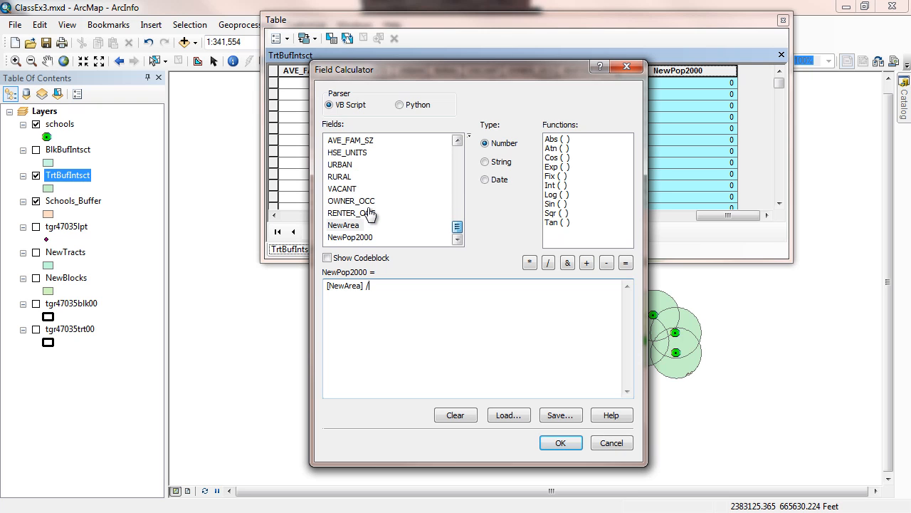
pyautogui.scroll(15, 369, 215)
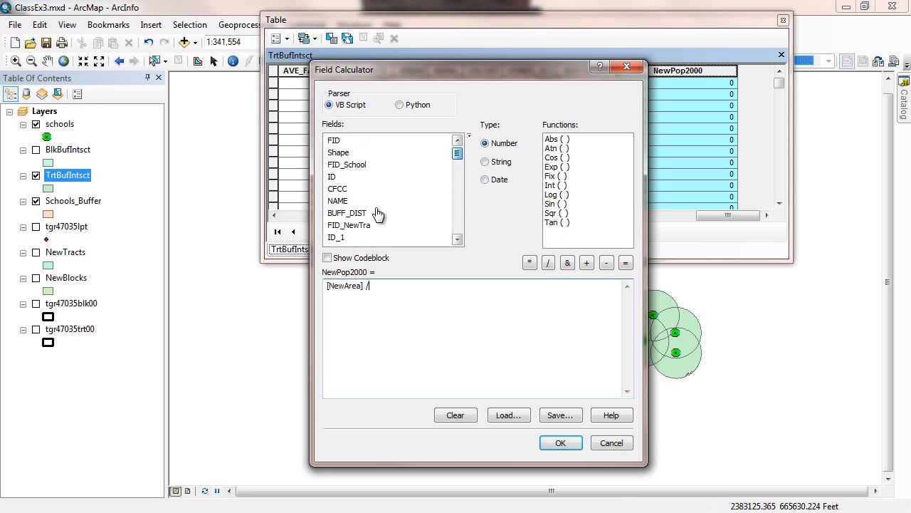
pyautogui.scroll(-1, 454, 212)
pyautogui.scroll(-5, 453, 212)
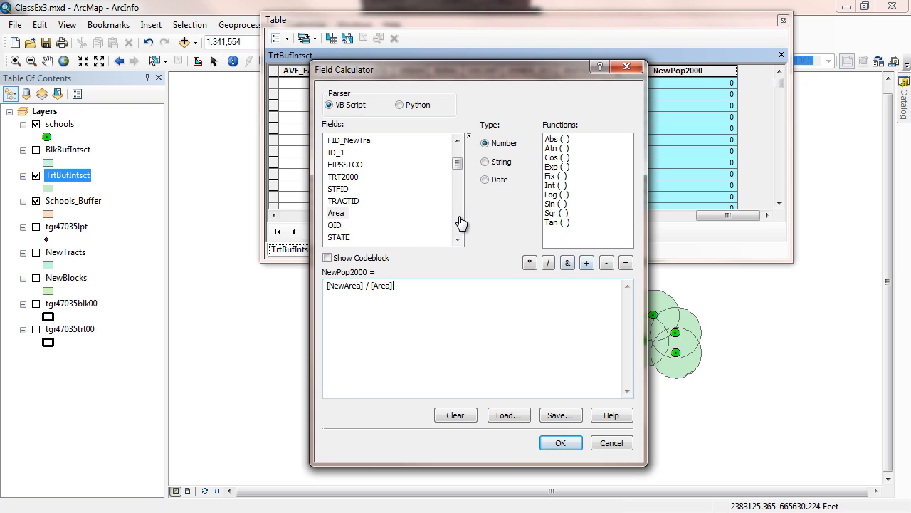
# Step: Multiply the area ratio by the POP2000 field, giving [NewArea] / [Area] * [POP2000], and run the calculation
pyautogui.write('*')
pyautogui.scroll(-3, 475, 176)
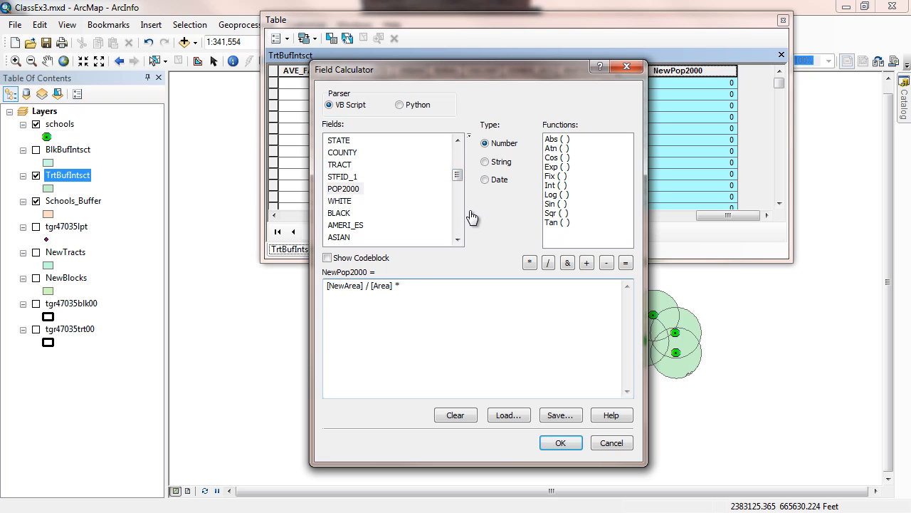
pyautogui.click(343, 189)
pyautogui.doubleClick(343, 189)
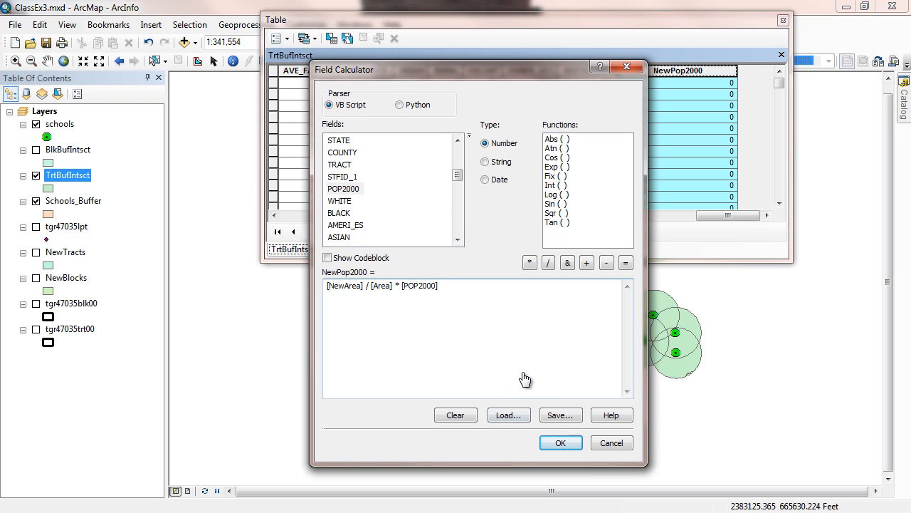
pyautogui.press('Return')
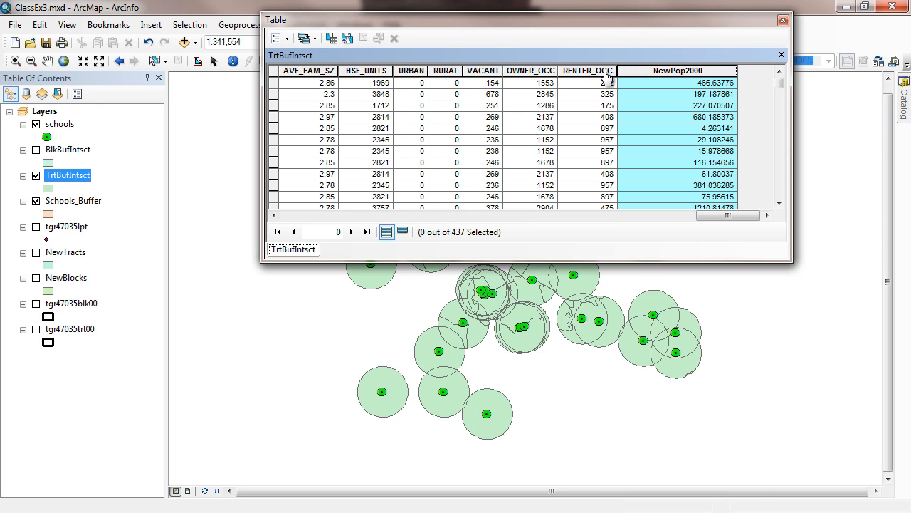
# Step: Move the NewPop2000 column directly after the POP2000 column in the TrtBufIntsct table
pyautogui.hscroll(-3, 741, 66)
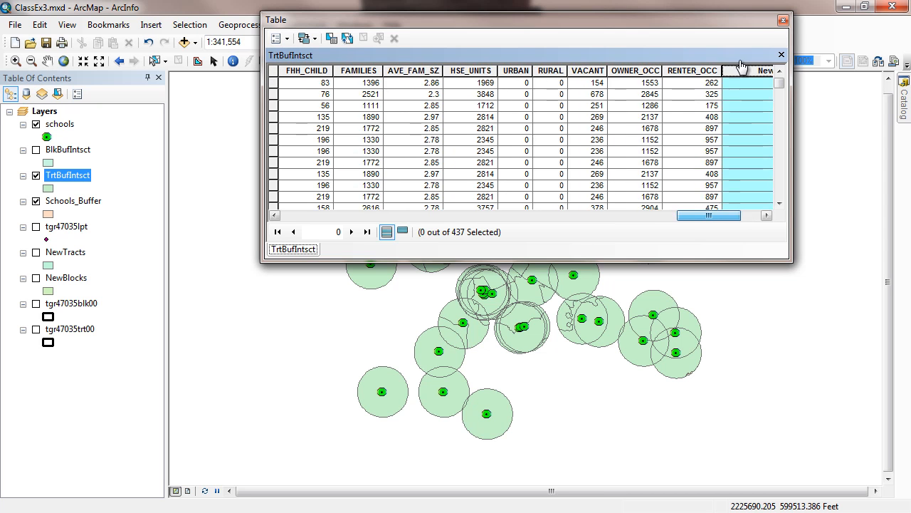
pyautogui.hscroll(2, 740, 65)
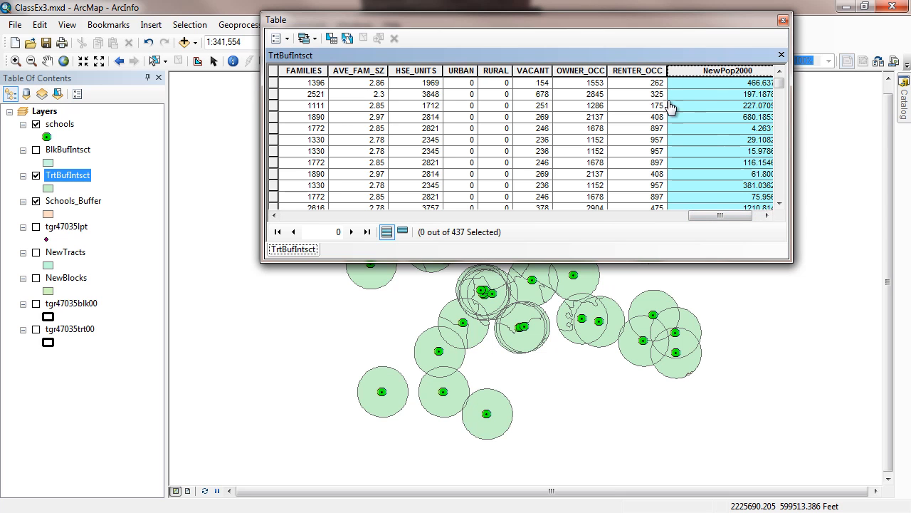
pyautogui.hscroll(-10, 671, 75)
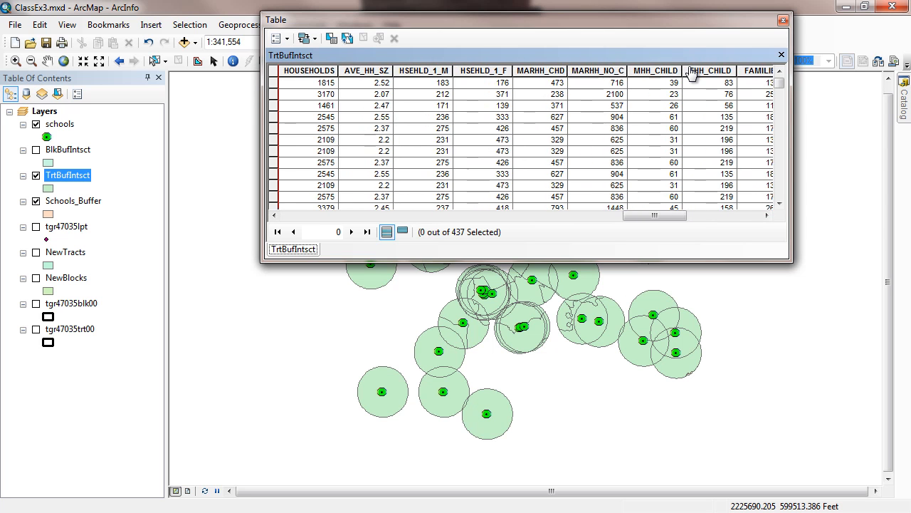
pyautogui.hscroll(-12, 691, 75)
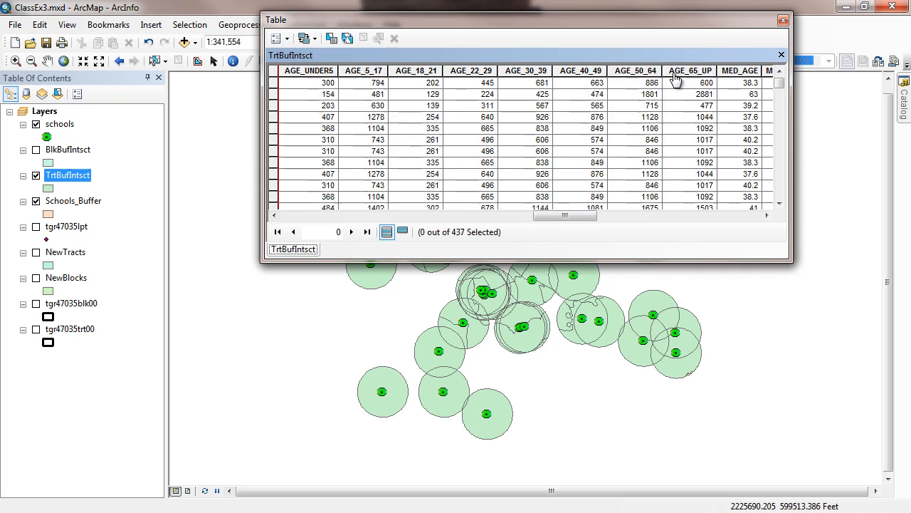
pyautogui.hscroll(-15, 675, 107)
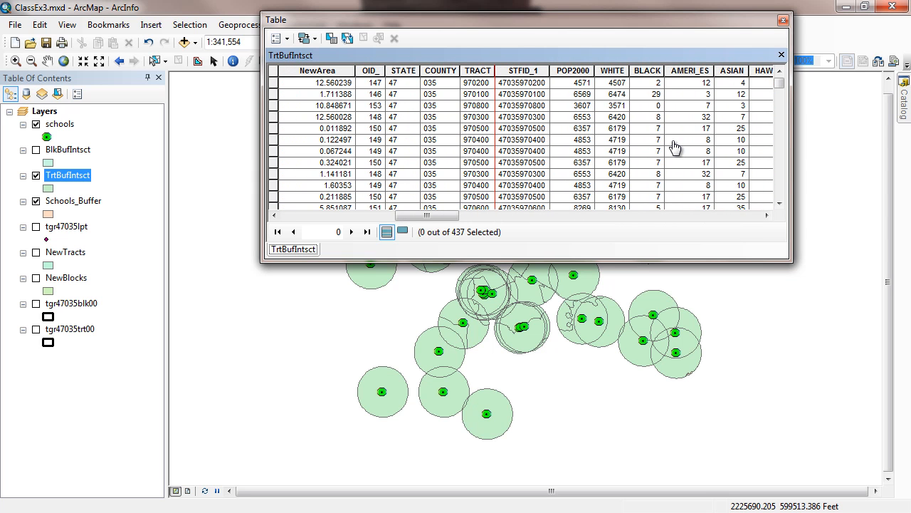
pyautogui.press('Right')
pyautogui.press('Right')
pyautogui.moveTo(675, 147); pyautogui.dragTo(675, 147)
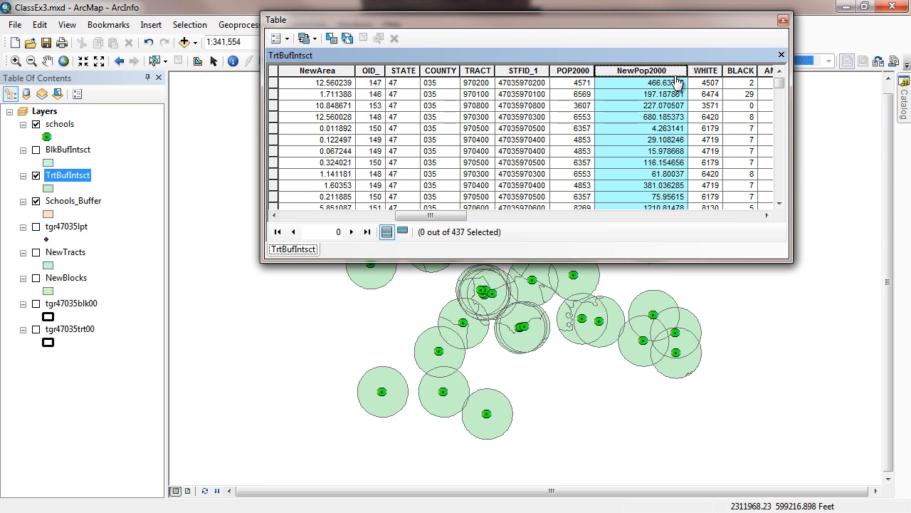
pyautogui.moveTo(664, 77); pyautogui.dragTo(663, 84)
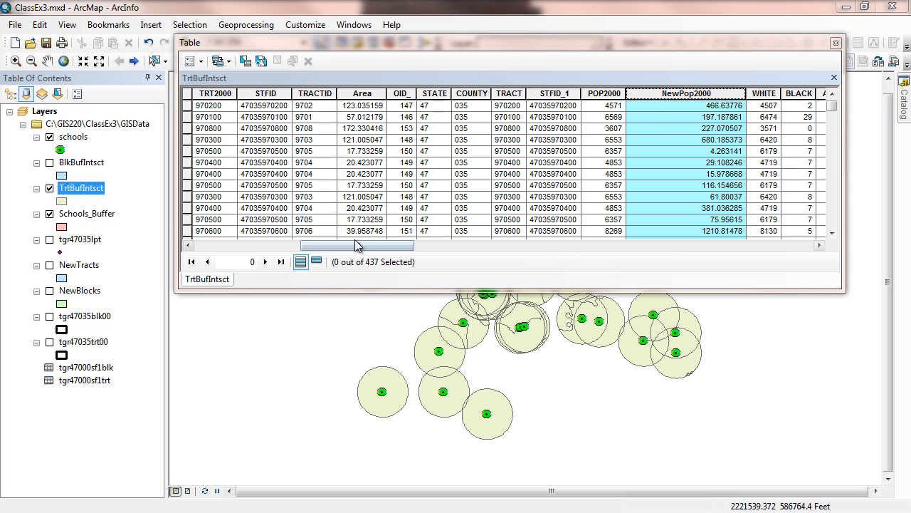
# Step: Start a Summarize operation on the NAME field of the TrtBufIntsct table
pyautogui.moveTo(358, 245); pyautogui.dragTo(279, 246)
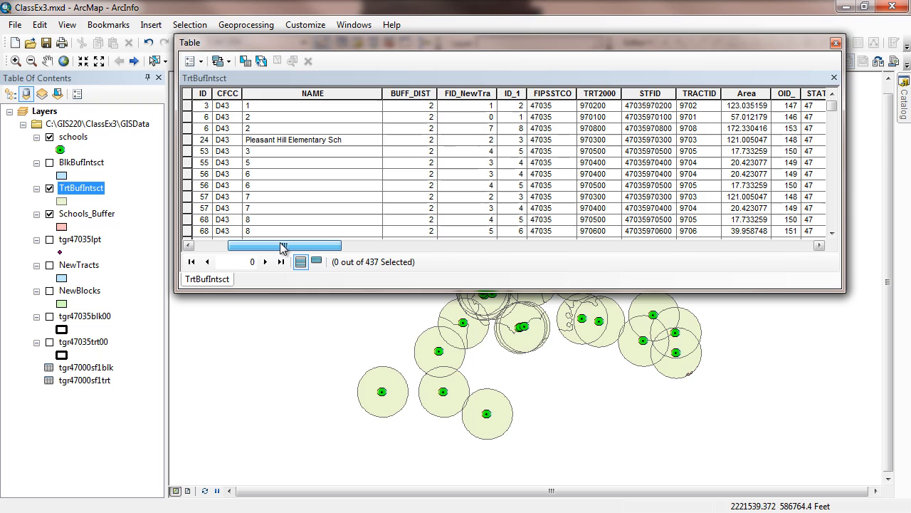
pyautogui.click(282, 92)
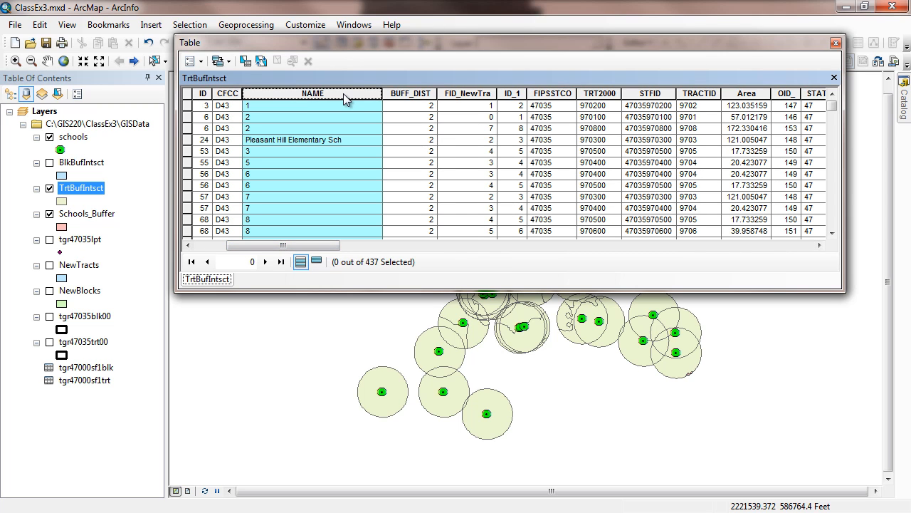
pyautogui.rightClick(298, 93)
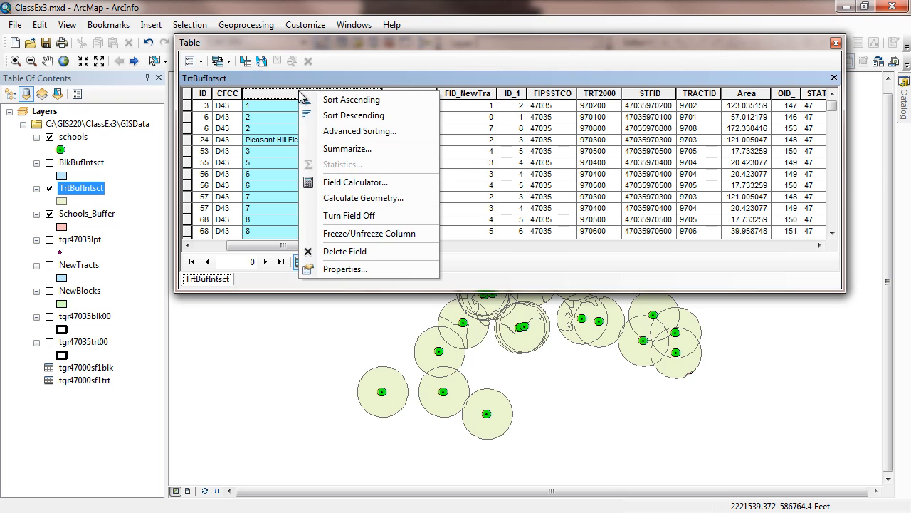
pyautogui.click(343, 150)
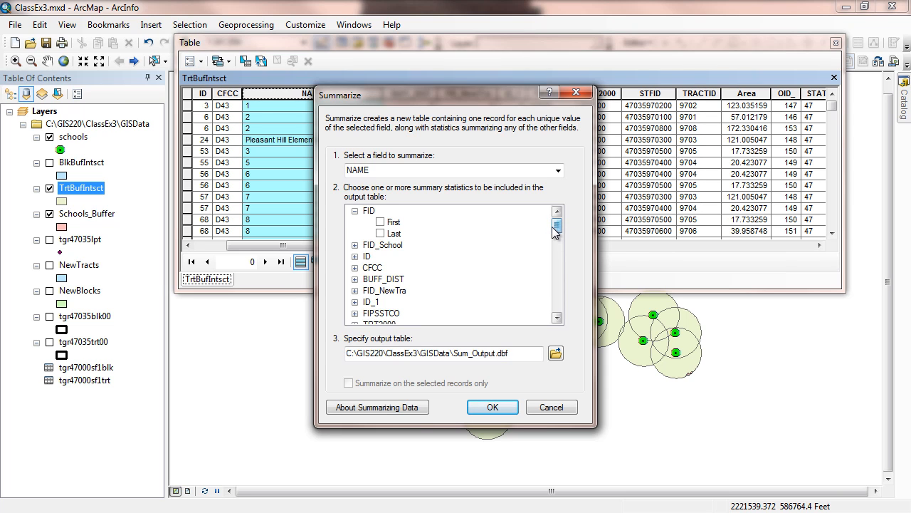
# Step: Include the Sum statistic for both POP2000 and NewPop2000 in the summary table
pyautogui.moveTo(553, 227); pyautogui.dragTo(553, 313)
pyautogui.click(355, 313)
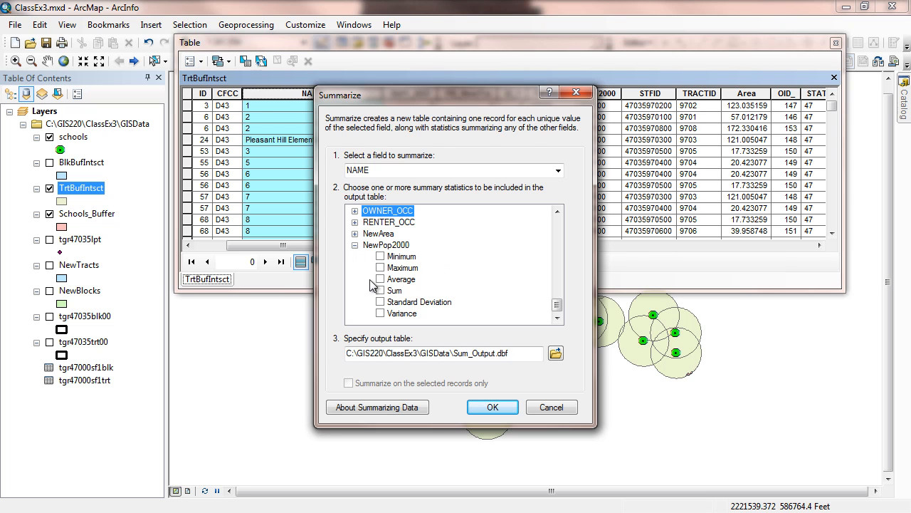
pyautogui.moveTo(557, 305); pyautogui.dragTo(555, 251)
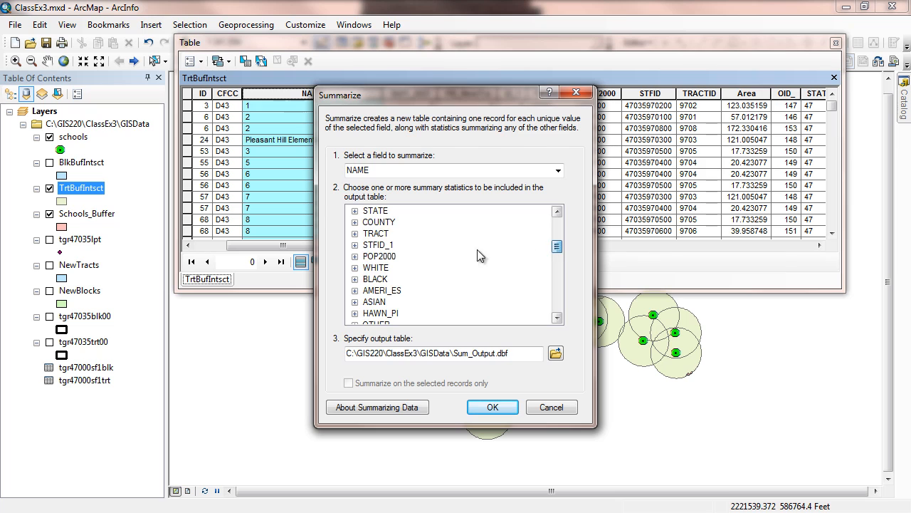
pyautogui.click(355, 256)
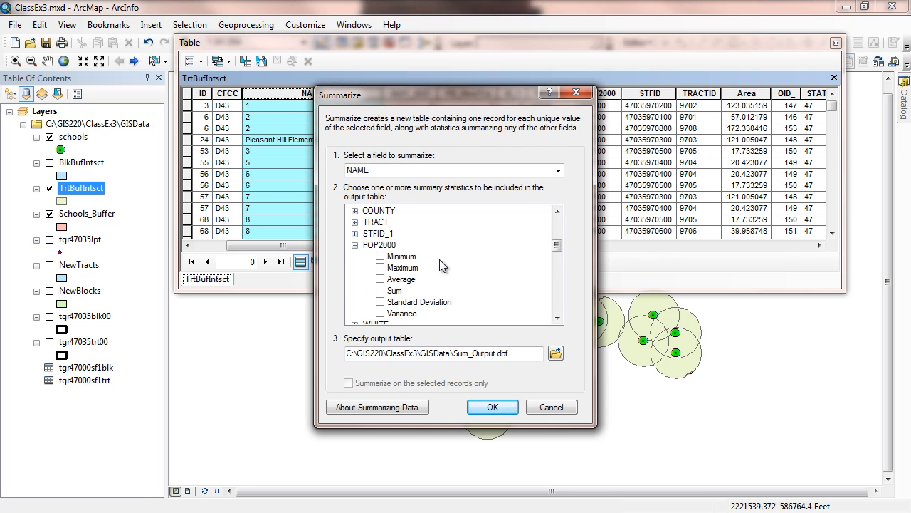
pyautogui.click(381, 290)
pyautogui.moveTo(559, 252); pyautogui.dragTo(563, 313)
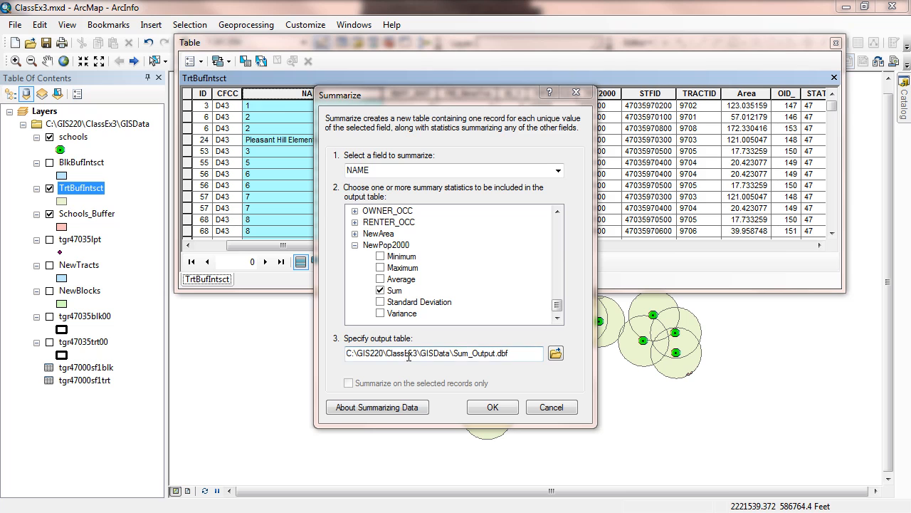
# Step: Name the summary output table NewPopTrt.dbf in the GISData folder, run the summary and add the result table to the map
pyautogui.click(509, 352)
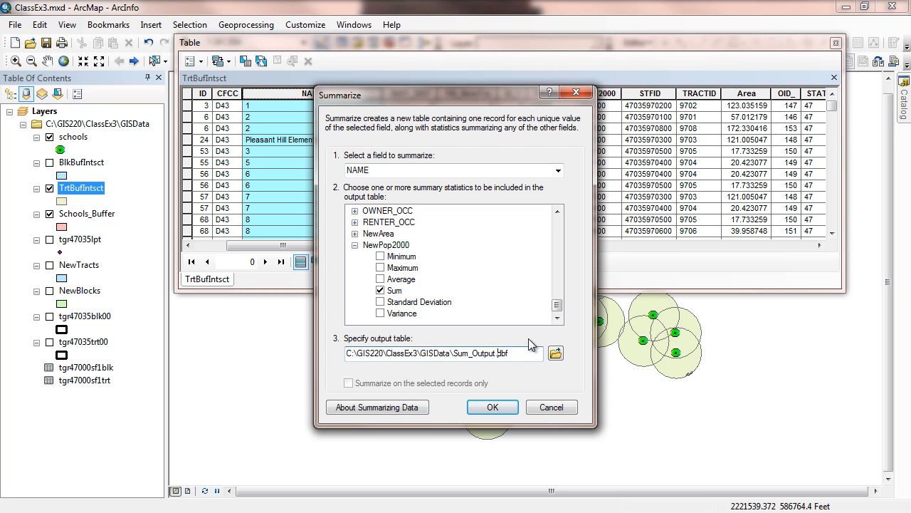
pyautogui.press('BackSpace')
pyautogui.press('BackSpace')
pyautogui.press('BackSpace')
pyautogui.press('BackSpace')
pyautogui.press('BackSpace')
pyautogui.press('BackSpace')
pyautogui.press('BackSpace')
pyautogui.press('BackSpace')
pyautogui.press('BackSpace')
pyautogui.press('BackSpace')
pyautogui.write('NewPopTrt')
pyautogui.click(491, 409)
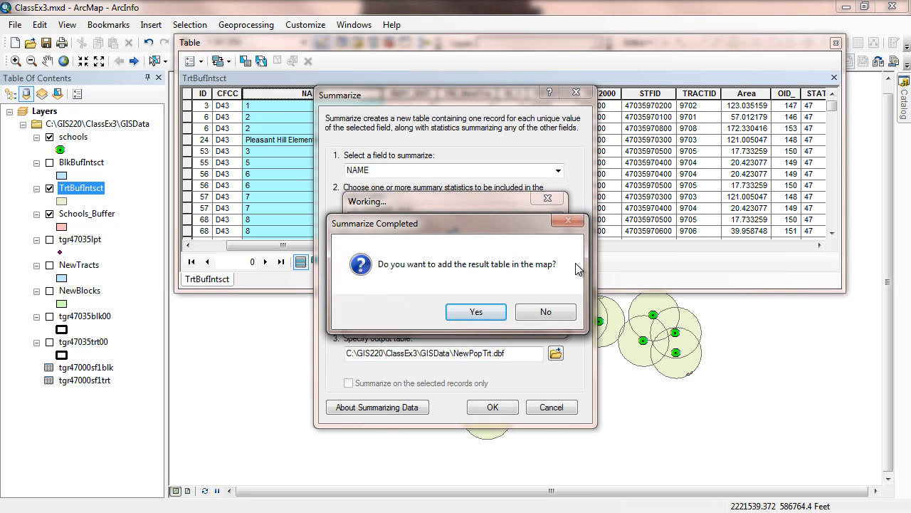
pyautogui.click(484, 310)
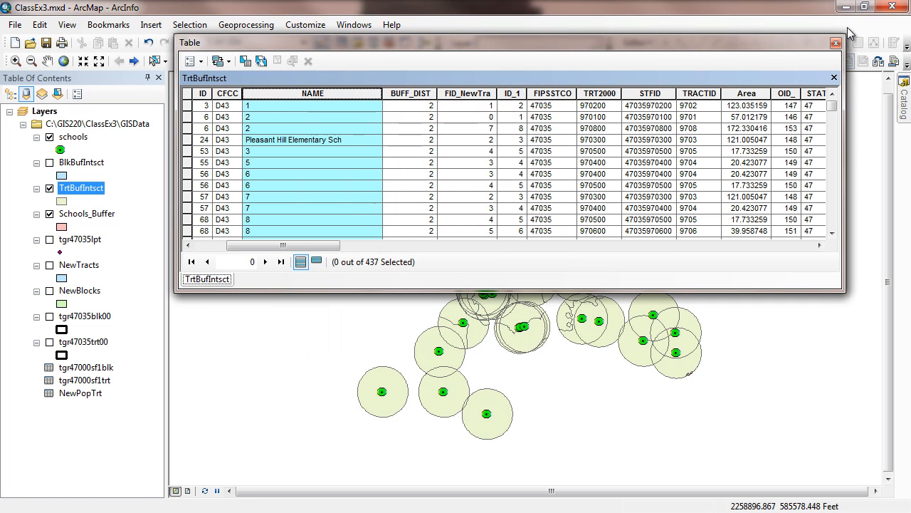
# Step: Close the TrtBufIntsct table and open the NewPopTrt summary table in a taller window
pyautogui.click(836, 42)
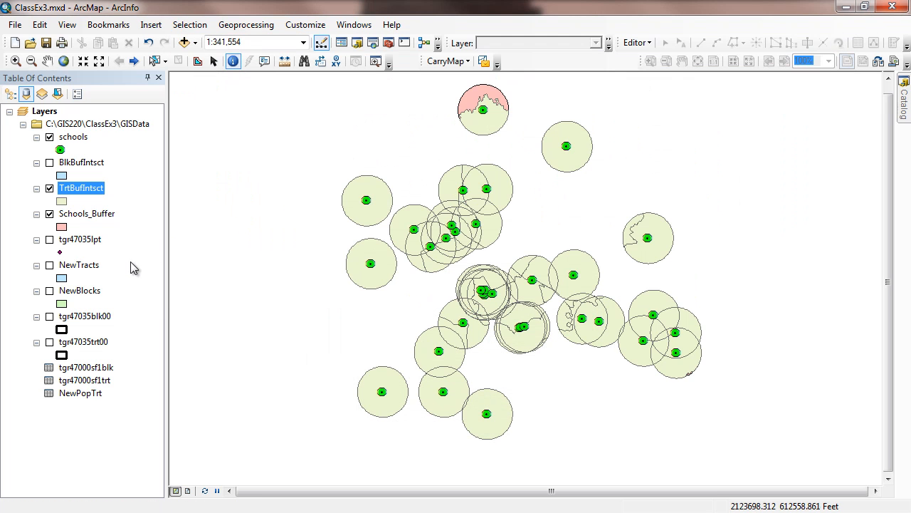
pyautogui.click(73, 394)
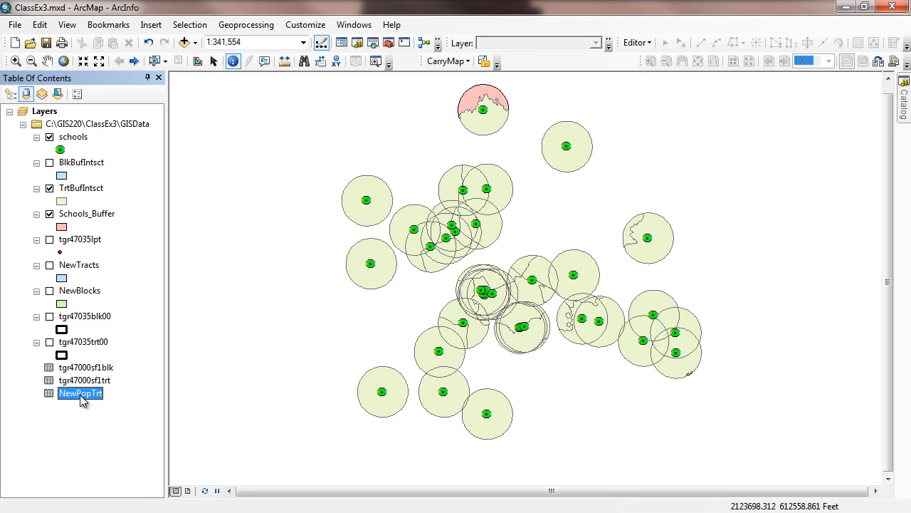
pyautogui.rightClick(79, 395)
pyautogui.moveTo(146, 266)
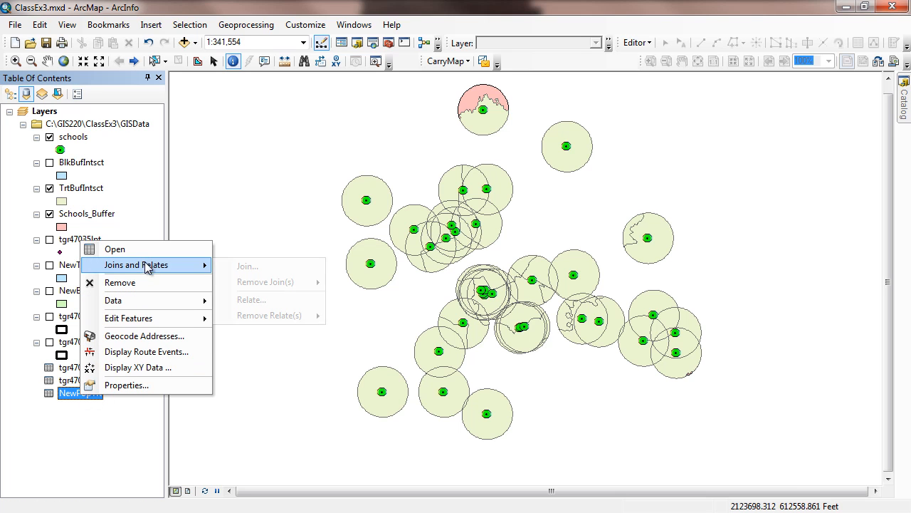
pyautogui.click(144, 251)
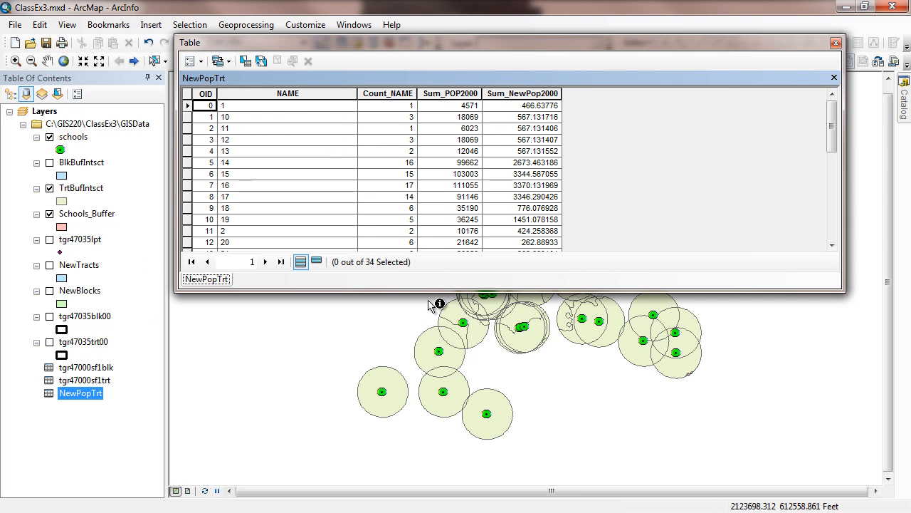
pyautogui.moveTo(427, 293); pyautogui.dragTo(417, 494)
# Step: Open the schools layer's attribute table to compare its records with the NewPopTrt table, and return to NewPopTrt
pyautogui.click(78, 136)
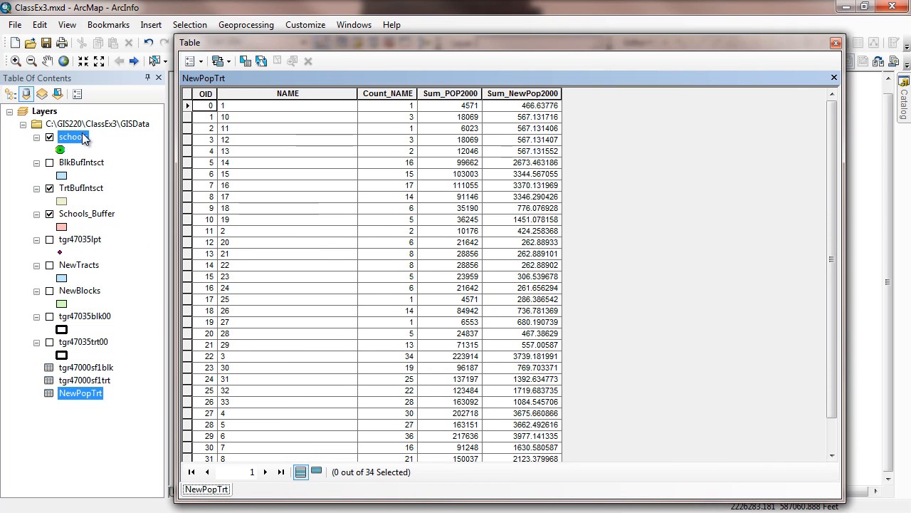
pyautogui.rightClick(83, 134)
pyautogui.click(109, 175)
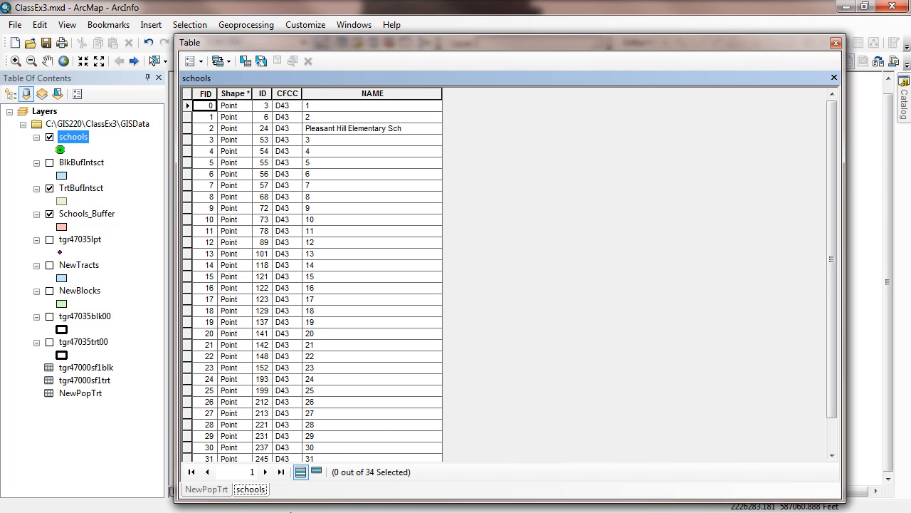
pyautogui.click(206, 489)
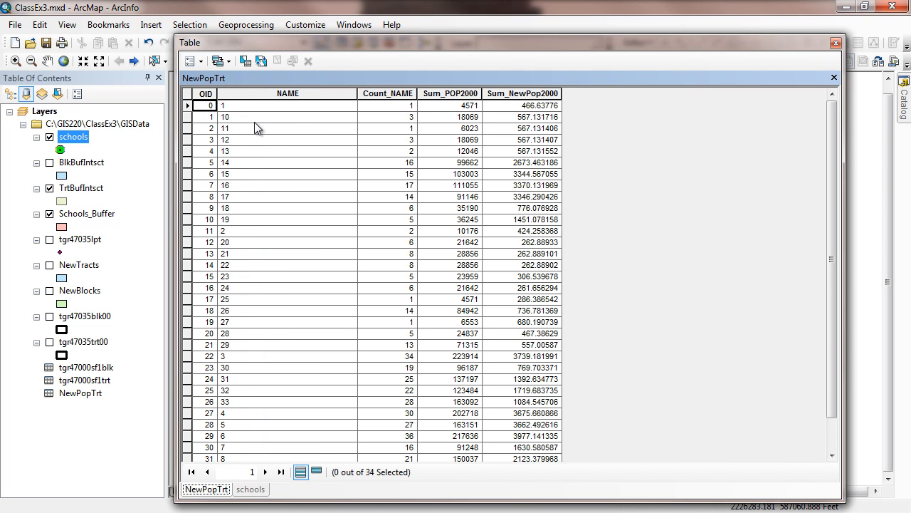
# Step: Sort the NewPopTrt table by NAME in ascending order and look through its records
pyautogui.click(270, 93)
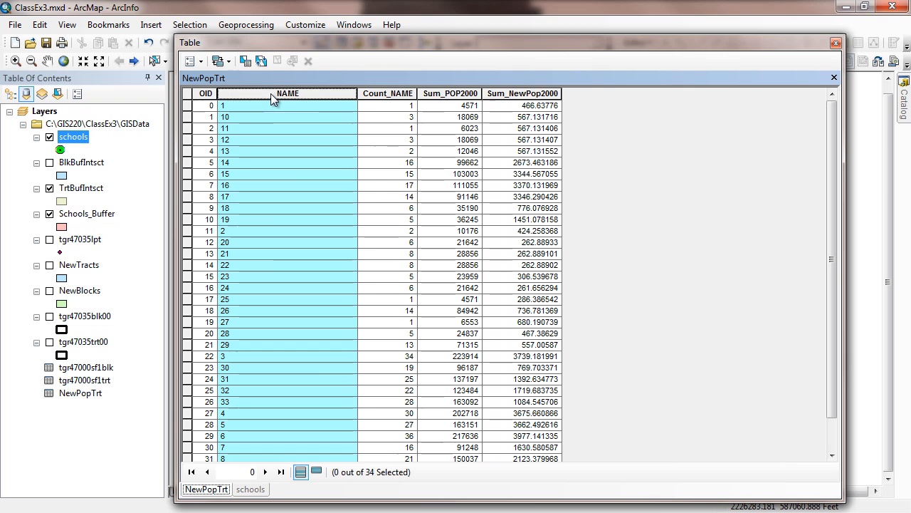
pyautogui.rightClick(272, 93)
pyautogui.click(299, 103)
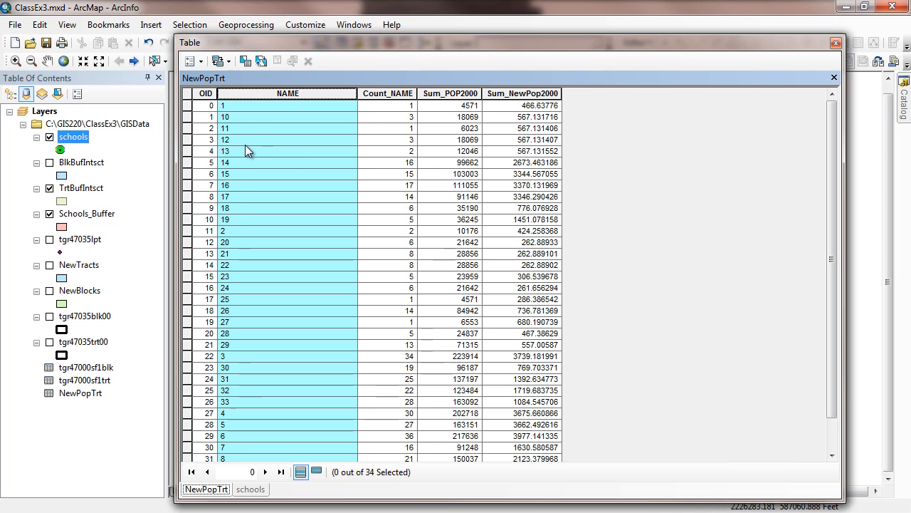
pyautogui.scroll(-1, 333, 320)
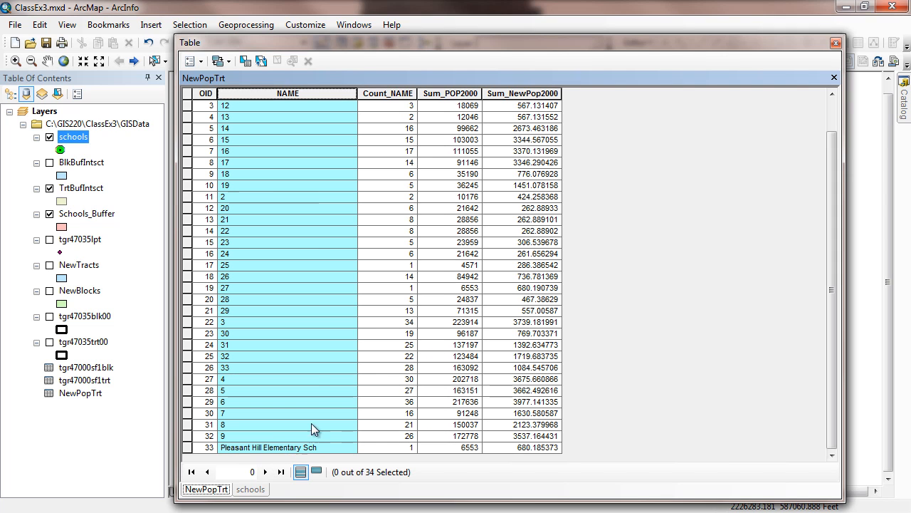
pyautogui.scroll(1, 335, 195)
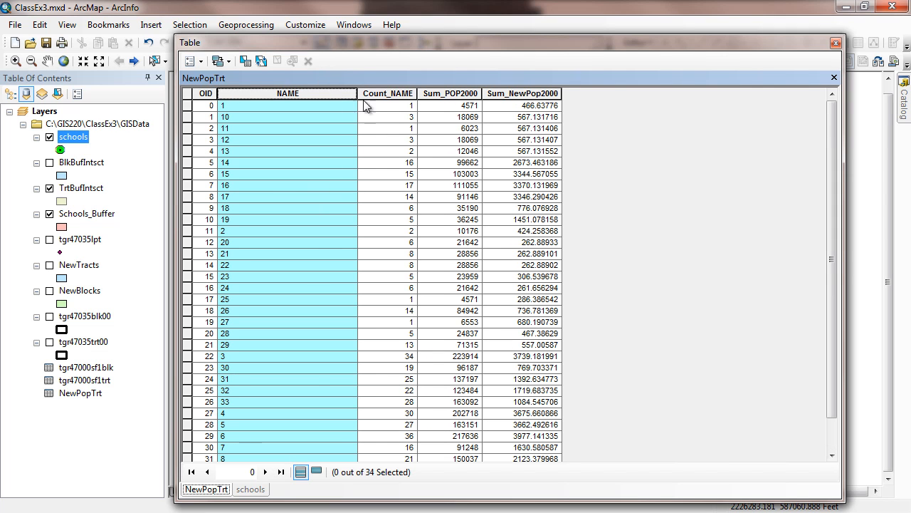
# Step: Examine the Count_NAME, Sum_POP2000 and Sum_NewPop2000 columns of the NewPopTrt table
pyautogui.click(388, 93)
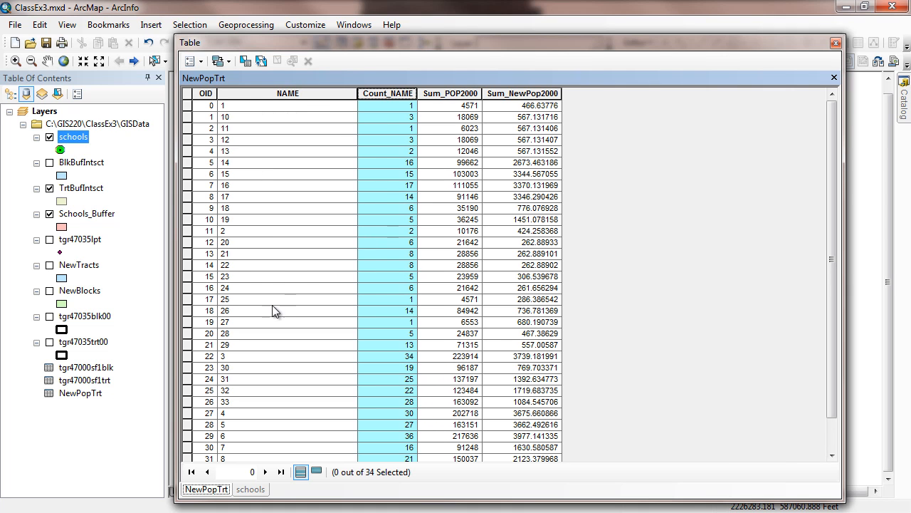
pyautogui.click(450, 93)
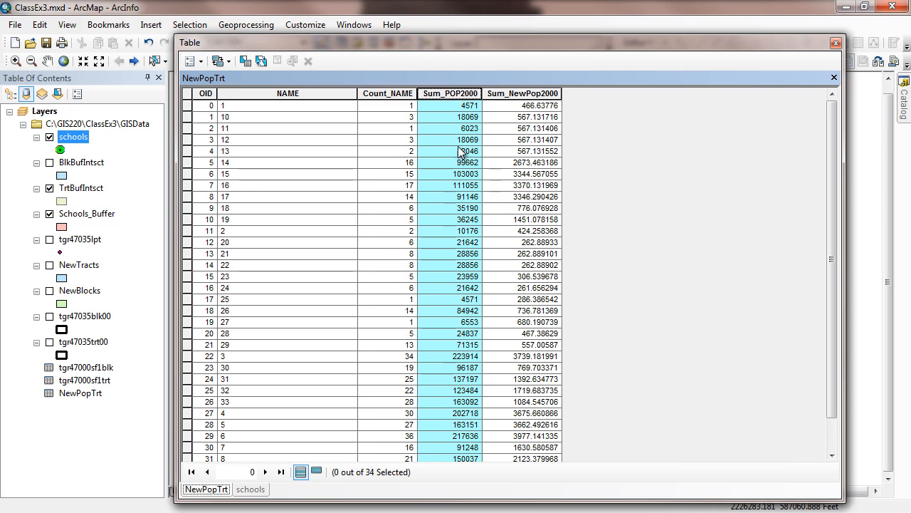
pyautogui.click(506, 93)
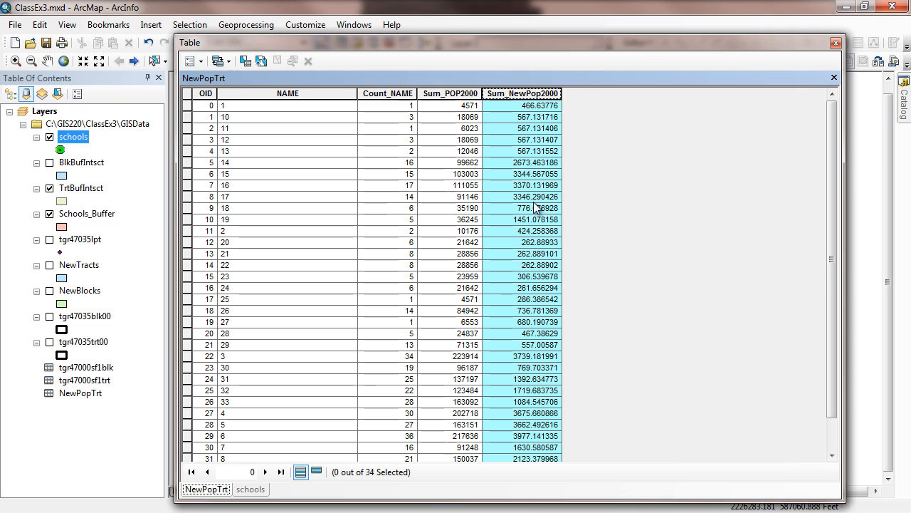
pyautogui.click(529, 107)
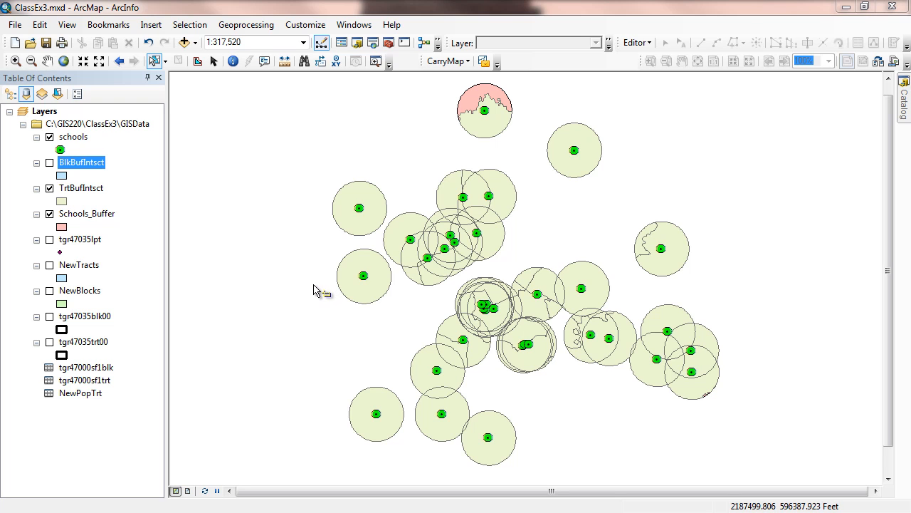
# Step: Show the BlkBufIntsct layer instead of TrtBufIntsct on the map and open its attribute table
pyautogui.click(50, 189)
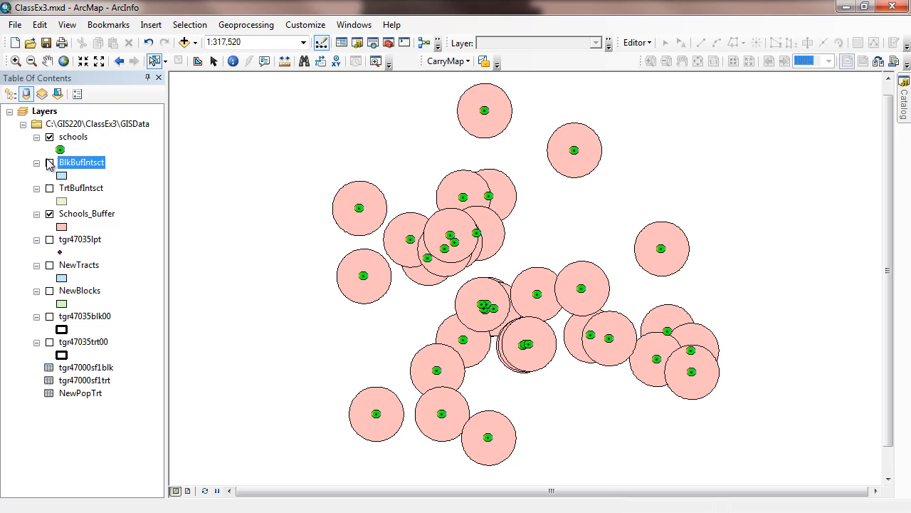
pyautogui.click(49, 164)
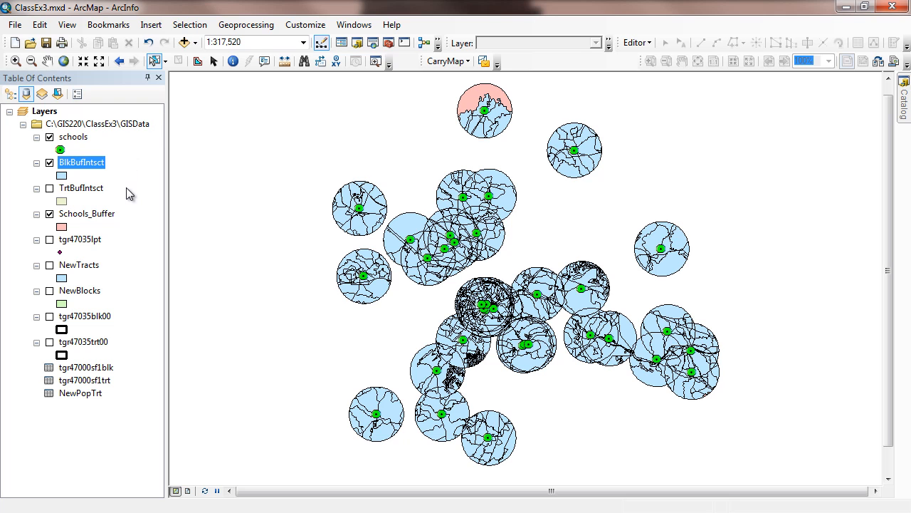
pyautogui.rightClick(93, 163)
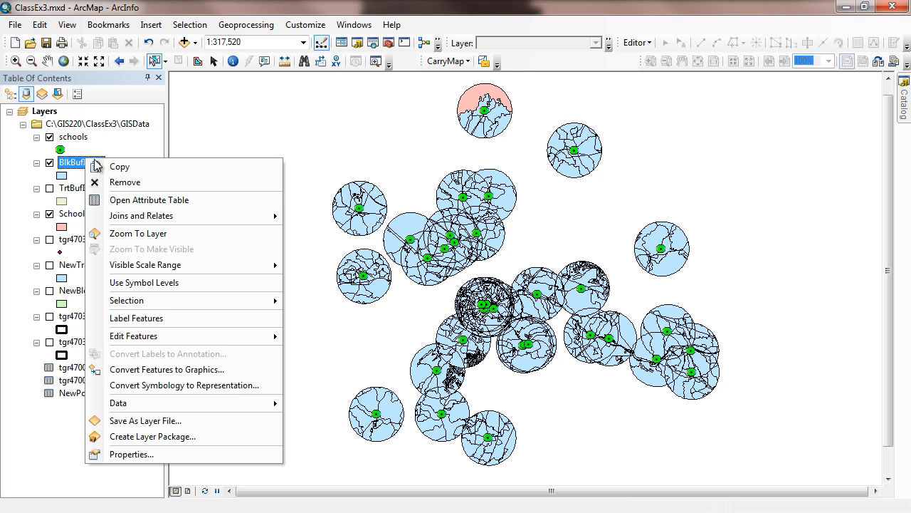
pyautogui.click(121, 200)
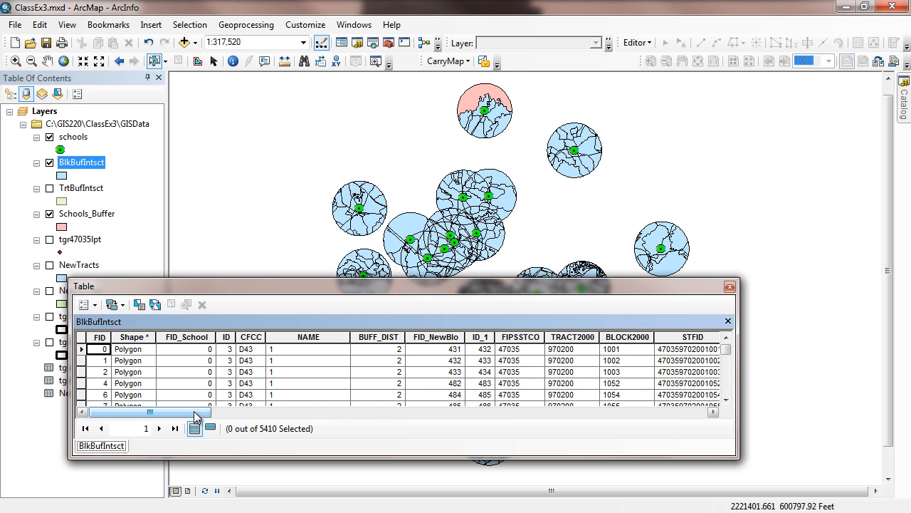
# Step: Examine the Area, NewArea, POP2000 and NewPop2000 columns of the BlkBufIntsct table
pyautogui.moveTo(196, 416); pyautogui.dragTo(271, 416)
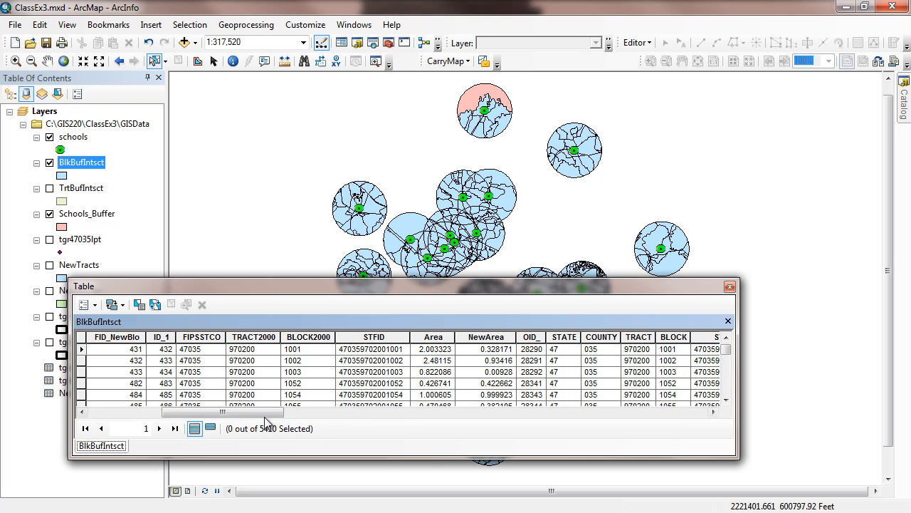
pyautogui.moveTo(271, 415); pyautogui.dragTo(321, 416)
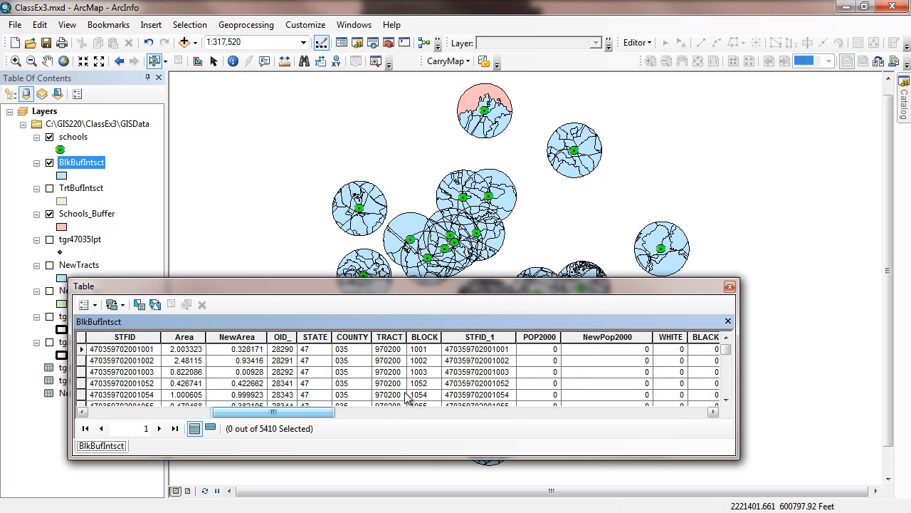
pyautogui.moveTo(724, 352)
pyautogui.mouseDown()
pyautogui.moveTo(736, 376)
pyautogui.moveTo(726, 347)
pyautogui.mouseUp()
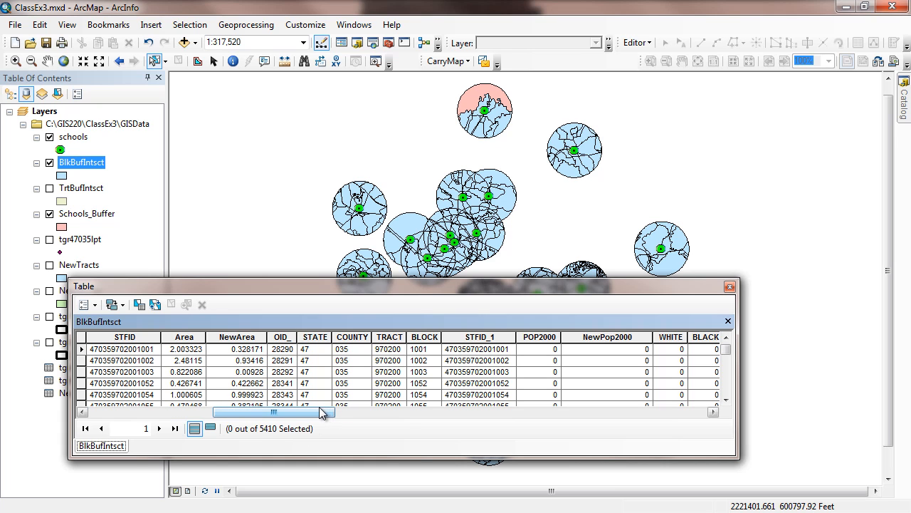
pyautogui.moveTo(314, 420); pyautogui.dragTo(186, 423)
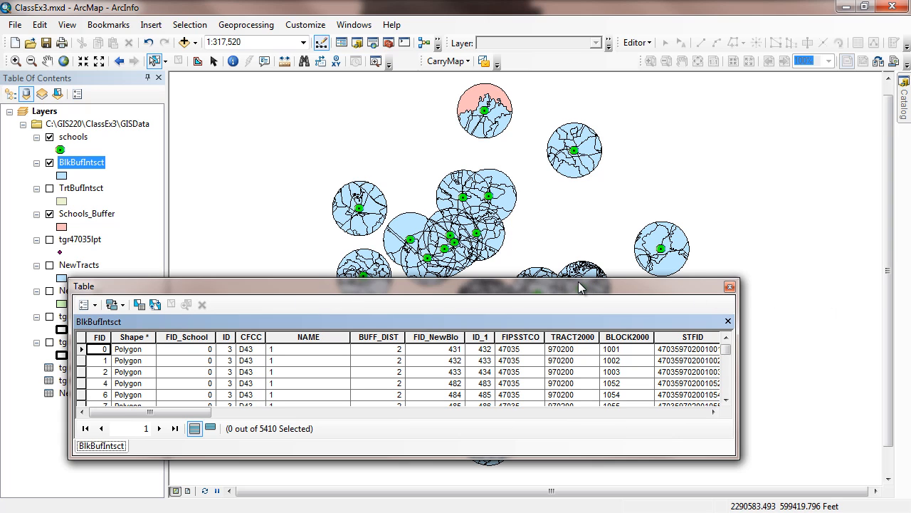
# Step: Enlarge the BlkBufIntsct table window and start a Summarize operation on the NAME field
pyautogui.moveTo(578, 281); pyautogui.dragTo(470, 69)
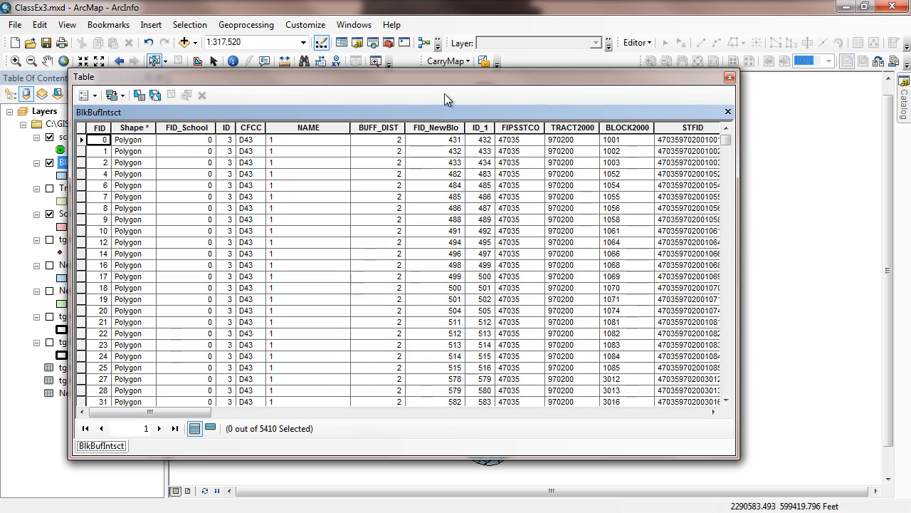
pyautogui.click(305, 128)
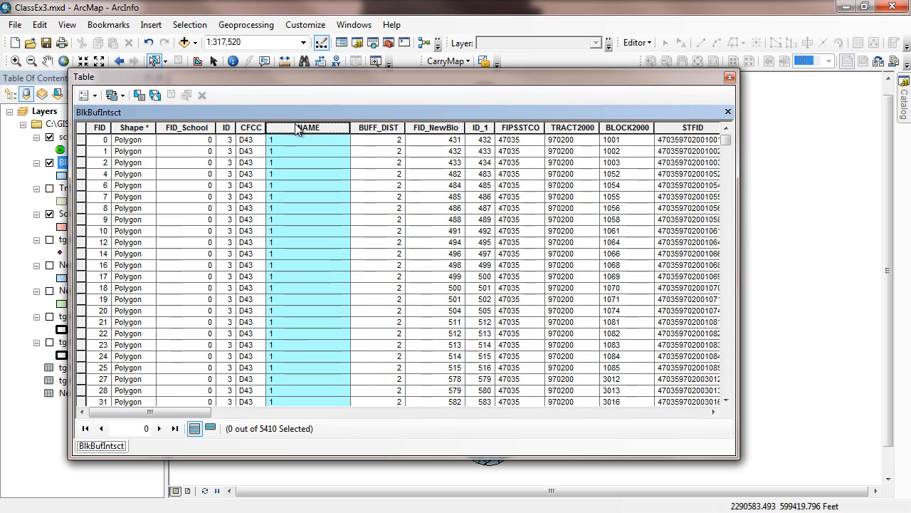
pyautogui.rightClick(294, 128)
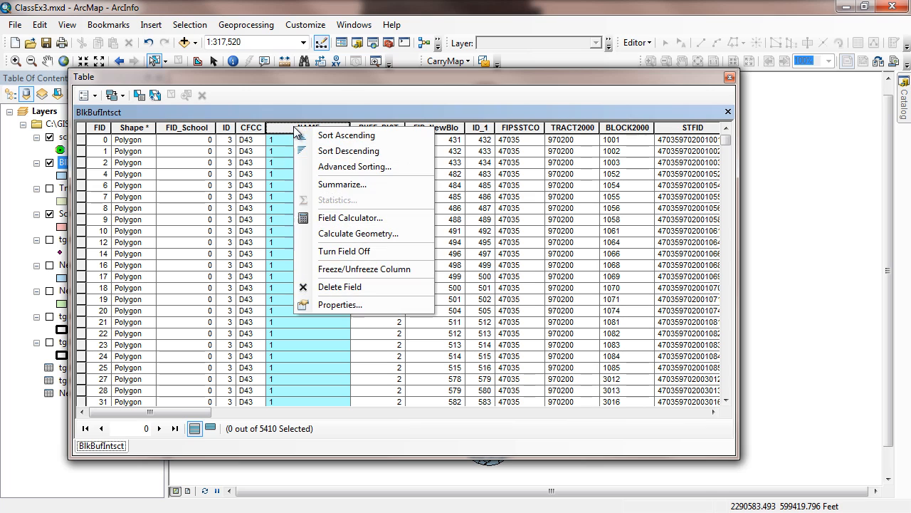
pyautogui.click(357, 186)
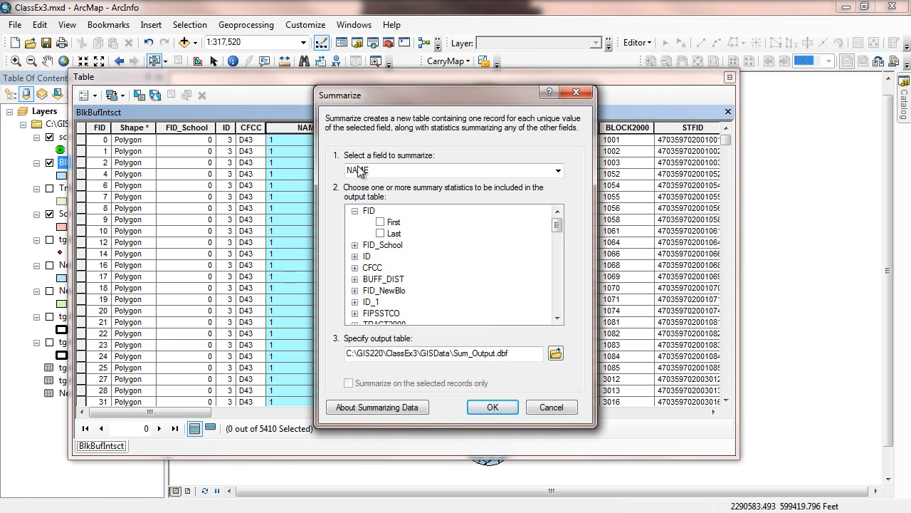
# Step: Include the Sum statistic for the POP2000 and NewPop2000 fields in the summary by NAME
pyautogui.moveTo(556, 225); pyautogui.dragTo(560, 240)
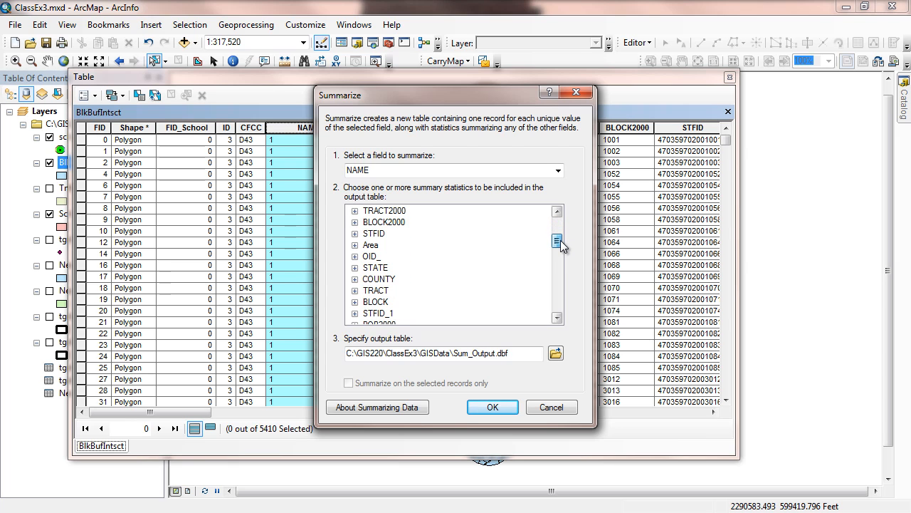
pyautogui.click(355, 222)
pyautogui.click(355, 222)
pyautogui.scroll(-2, 370, 281)
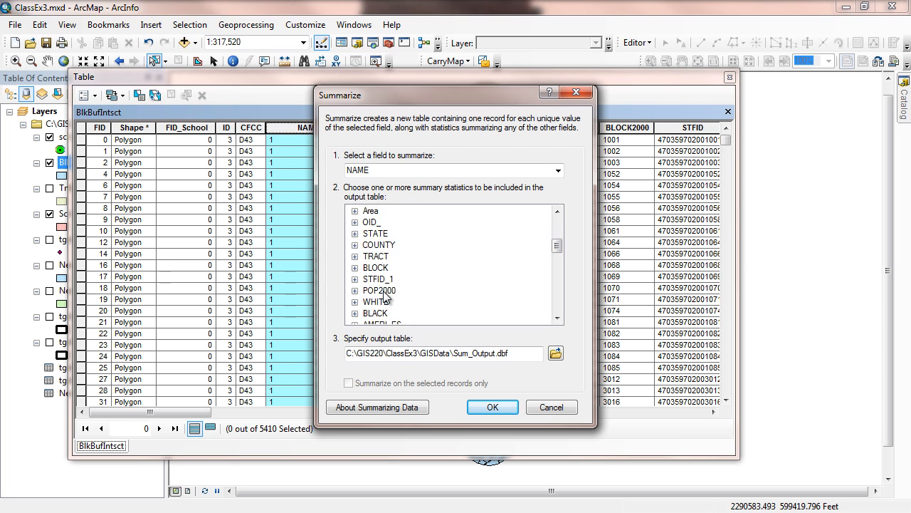
pyautogui.click(355, 256)
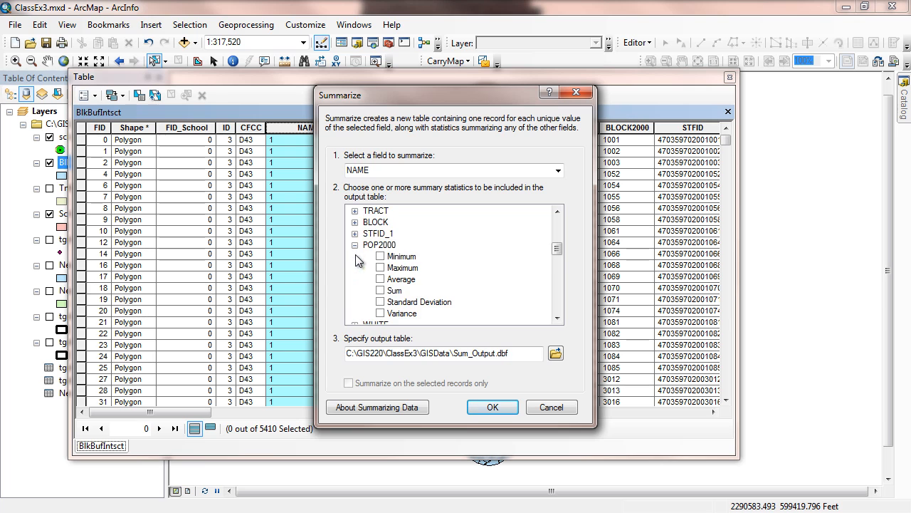
pyautogui.click(380, 290)
pyautogui.moveTo(558, 252); pyautogui.dragTo(571, 337)
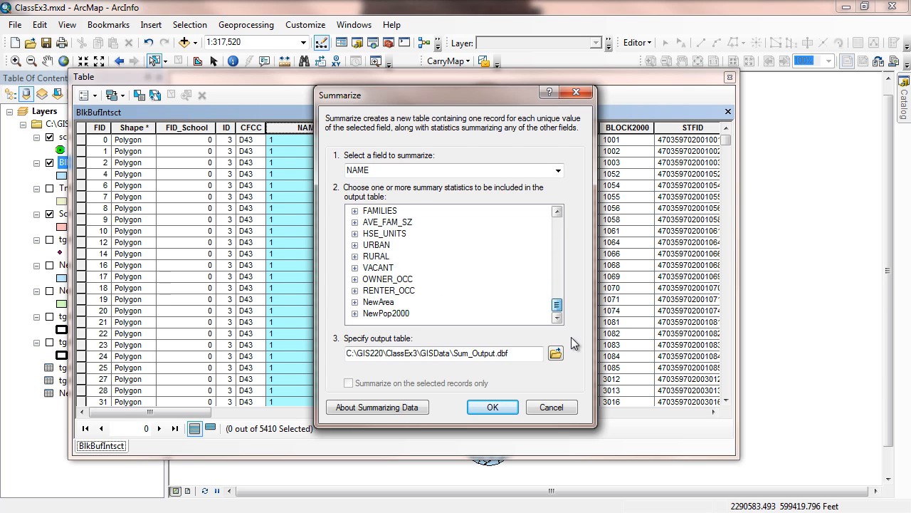
pyautogui.click(354, 313)
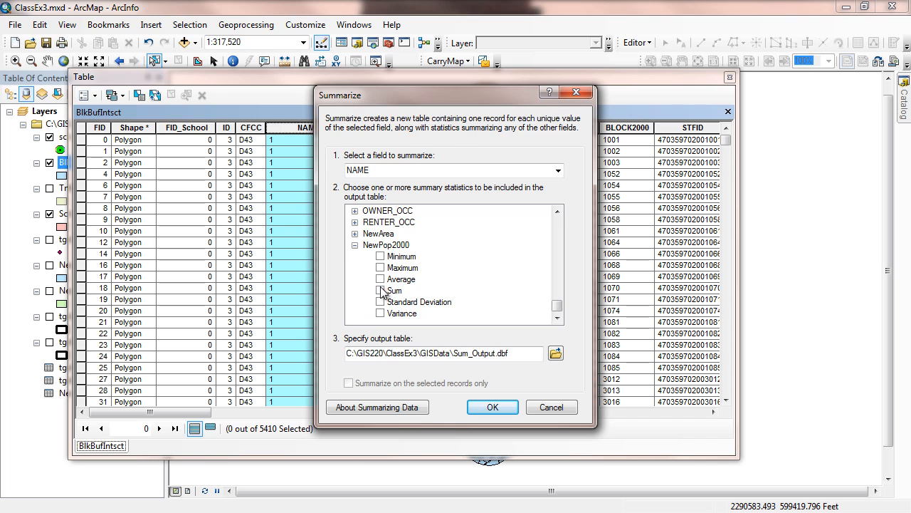
pyautogui.click(380, 290)
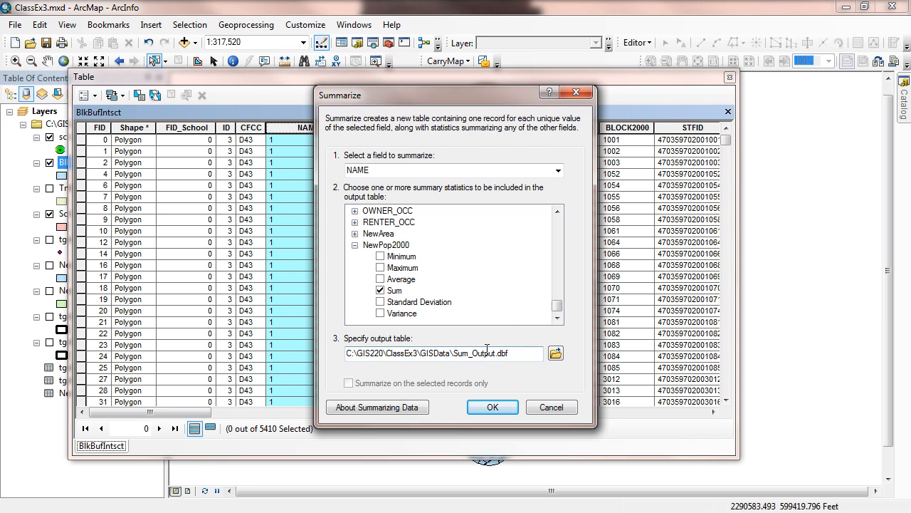
# Step: Set the summary output to a dBASE table named NewPopBlk.dbf in the GISData folder
pyautogui.click(555, 353)
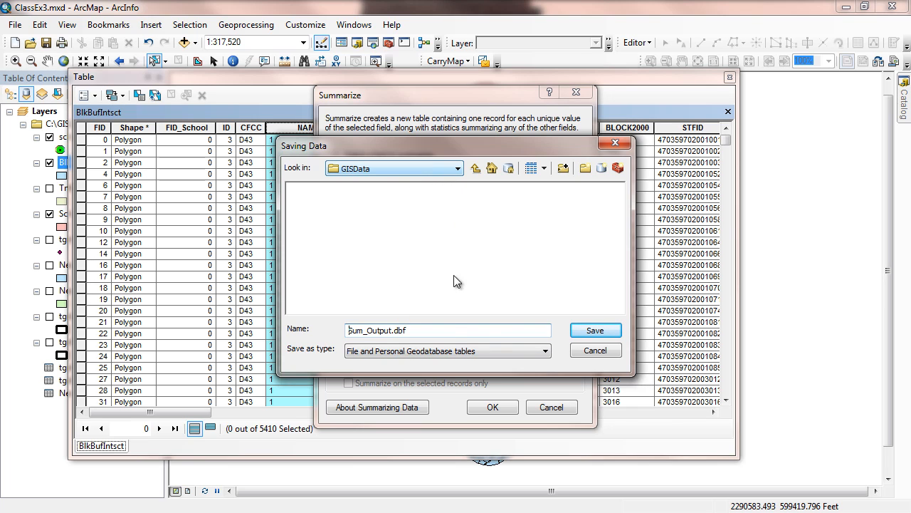
pyautogui.click(542, 351)
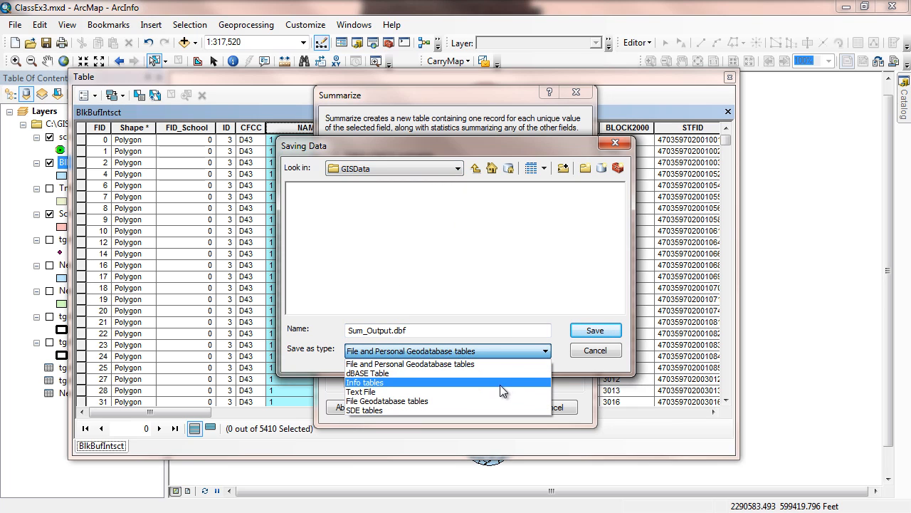
pyautogui.click(505, 375)
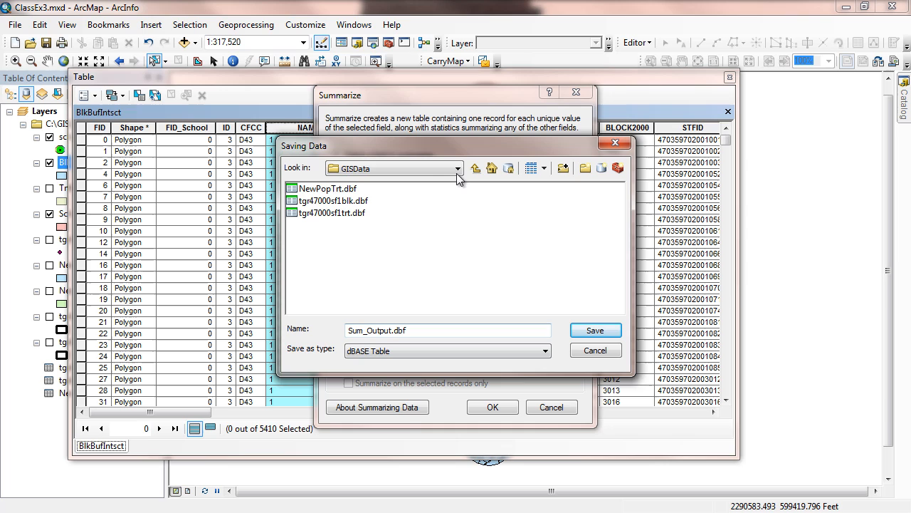
pyautogui.click(315, 191)
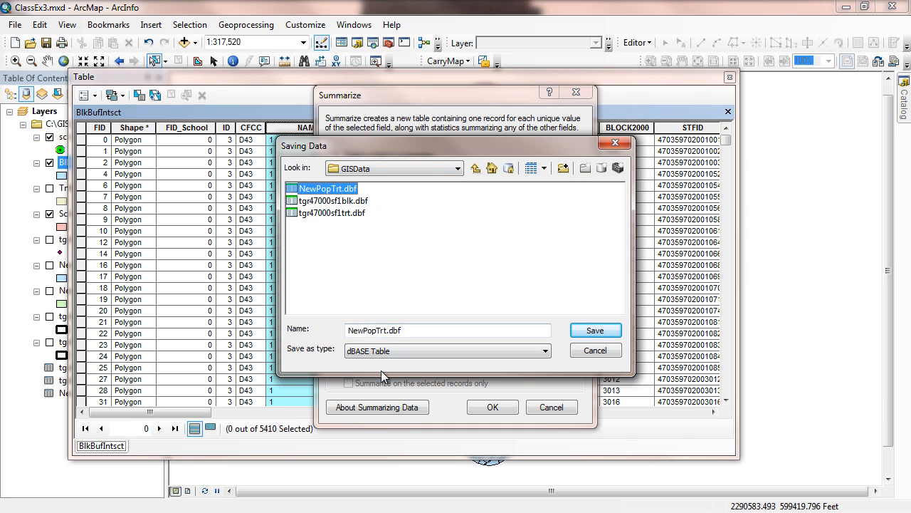
pyautogui.click(370, 329)
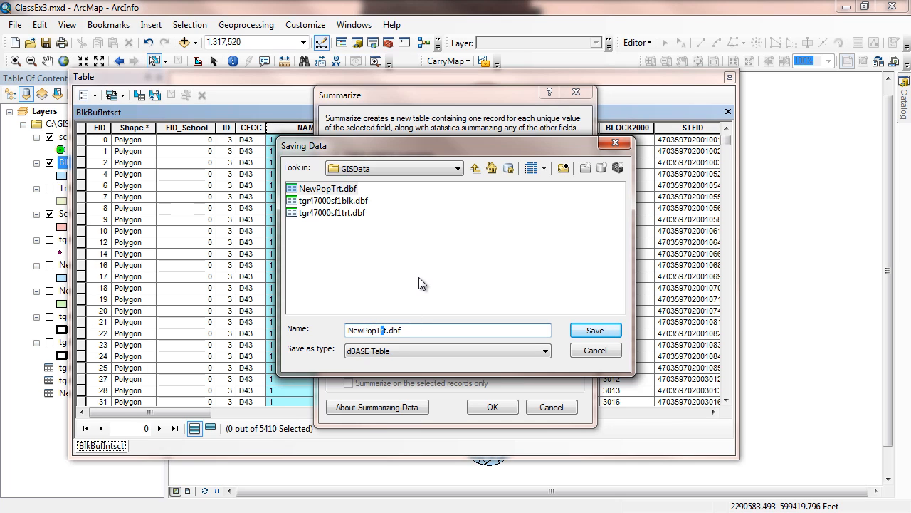
pyautogui.press('BackSpace')
pyautogui.press('Delete')
pyautogui.press('Delete')
pyautogui.write('Blk')
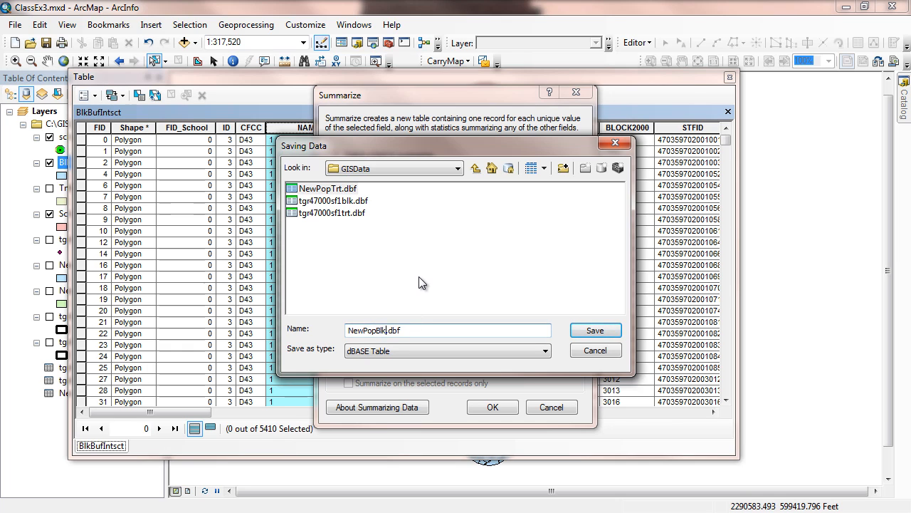
pyautogui.click(594, 330)
# Step: Run the summary, add the result table to the map and close the BlkBufIntsct attribute table
pyautogui.click(491, 408)
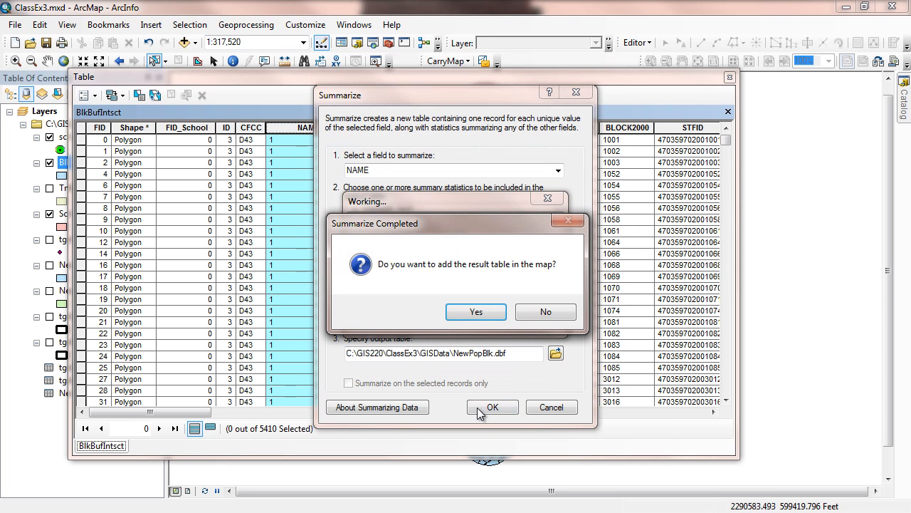
pyautogui.click(477, 313)
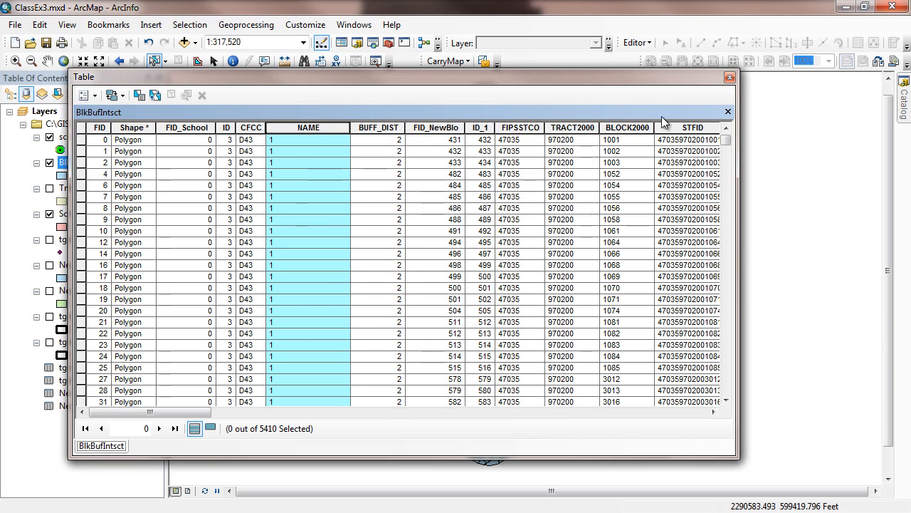
pyautogui.click(730, 76)
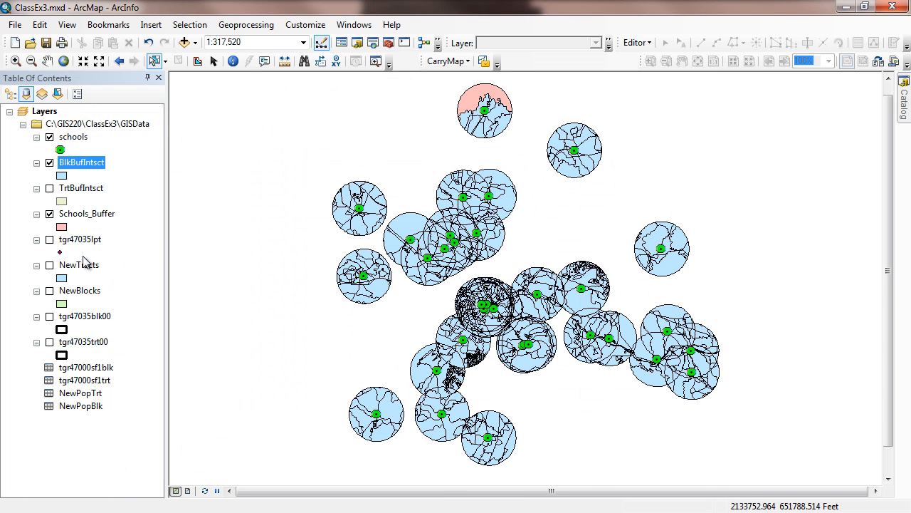
# Step: Open the NewPopTrt and NewPopBlk tables together in a table window moved clear of the layer list and made taller
pyautogui.click(66, 399)
pyautogui.click(70, 409)
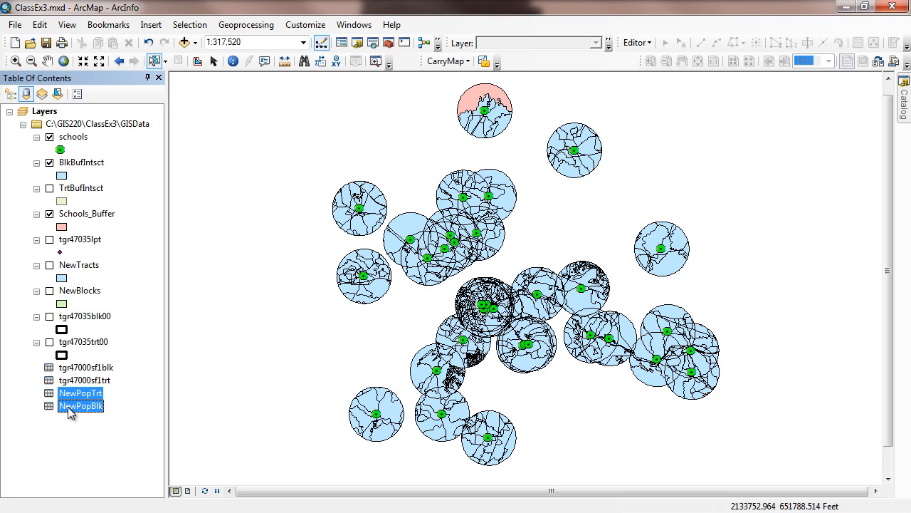
pyautogui.click(75, 396)
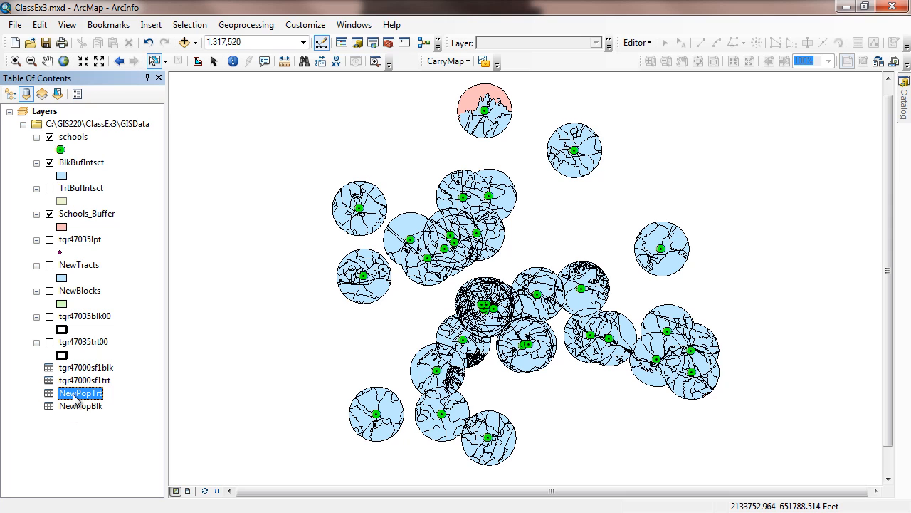
pyautogui.rightClick(77, 397)
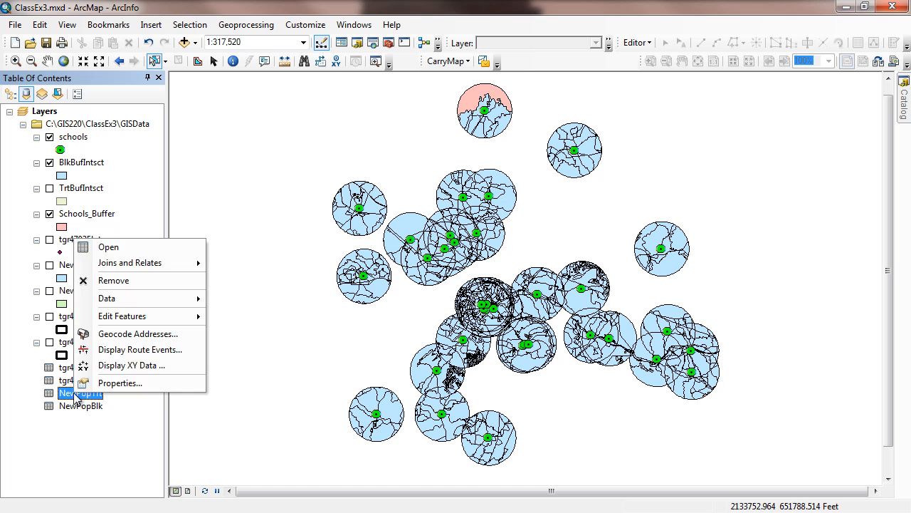
pyautogui.click(146, 251)
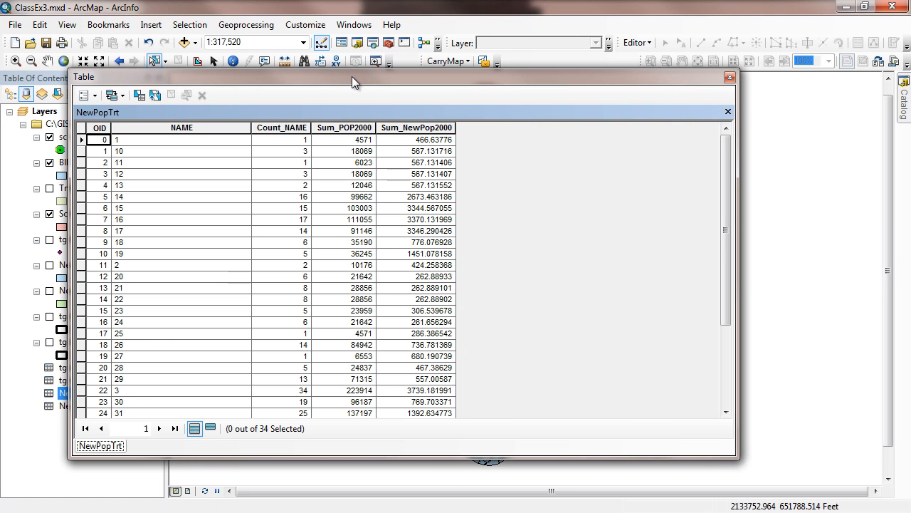
pyautogui.moveTo(352, 76); pyautogui.dragTo(607, 91)
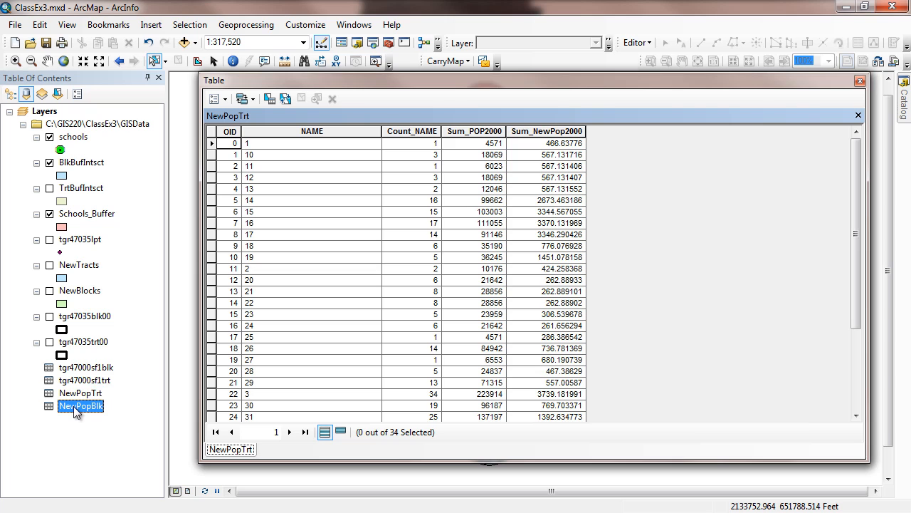
pyautogui.rightClick(74, 407)
pyautogui.click(122, 265)
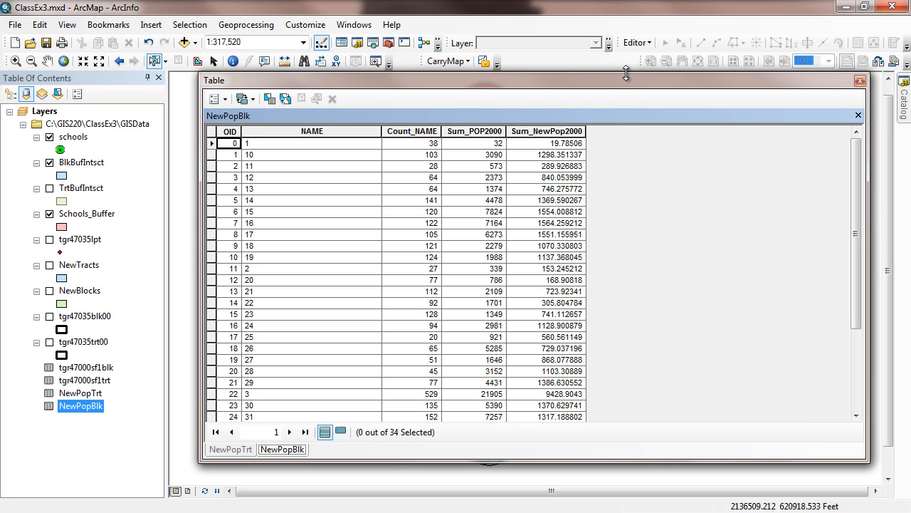
pyautogui.moveTo(627, 74); pyautogui.dragTo(596, 20)
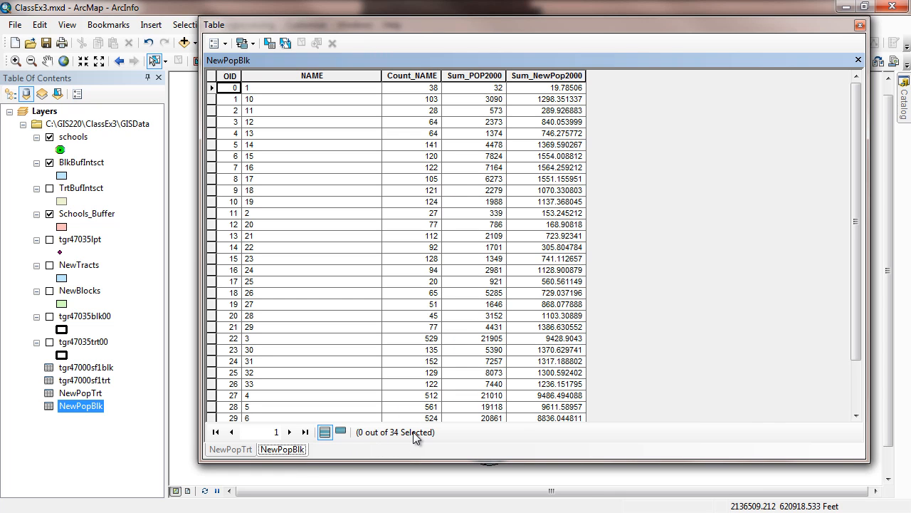
# Step: Sort the NewPopBlk table and the NewPopTrt table by NAME in ascending order
pyautogui.click(275, 75)
pyautogui.rightClick(274, 77)
pyautogui.click(287, 87)
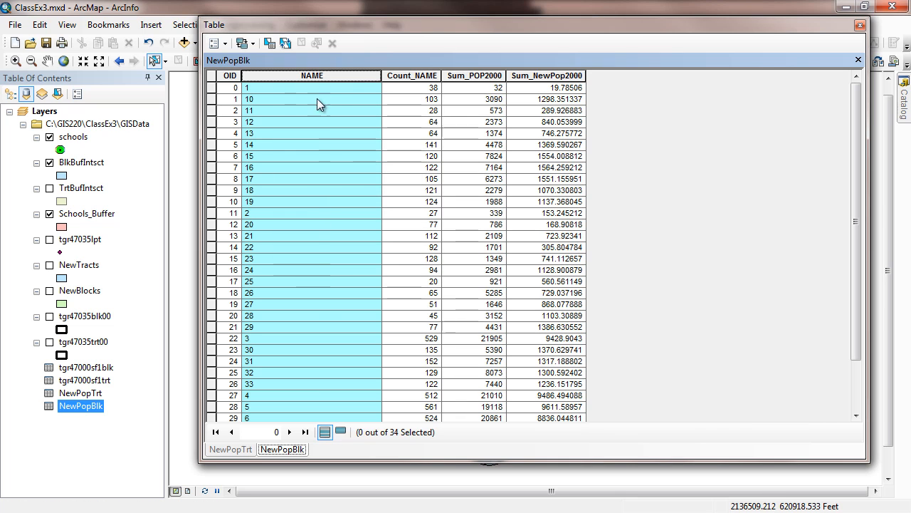
pyautogui.click(240, 452)
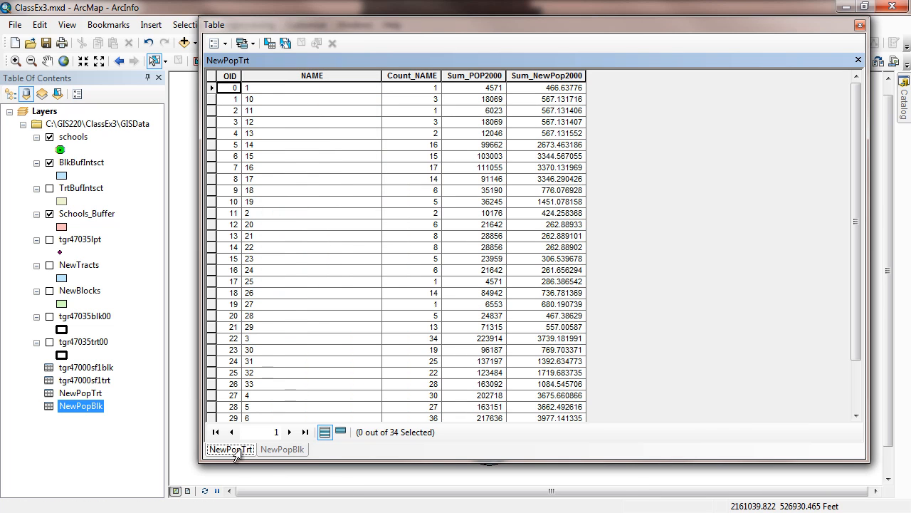
pyautogui.click(272, 76)
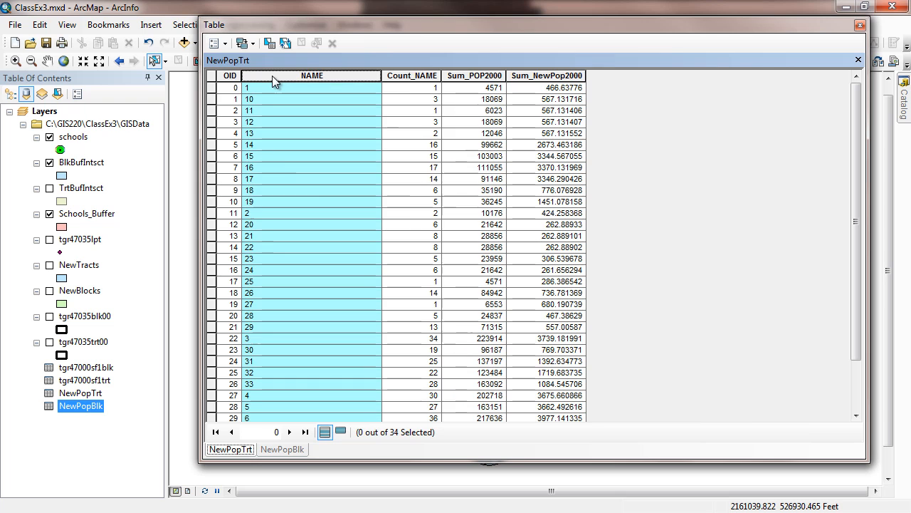
pyautogui.rightClick(272, 76)
pyautogui.click(285, 84)
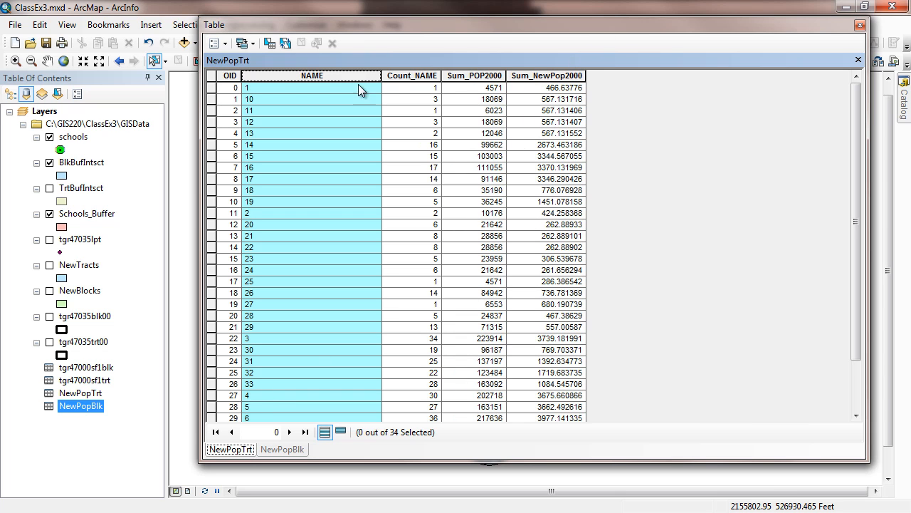
# Step: Compare the Sum_NewPop2000 values of schools 1 and 10 between the NewPopTrt and NewPopBlk tables
pyautogui.click(557, 87)
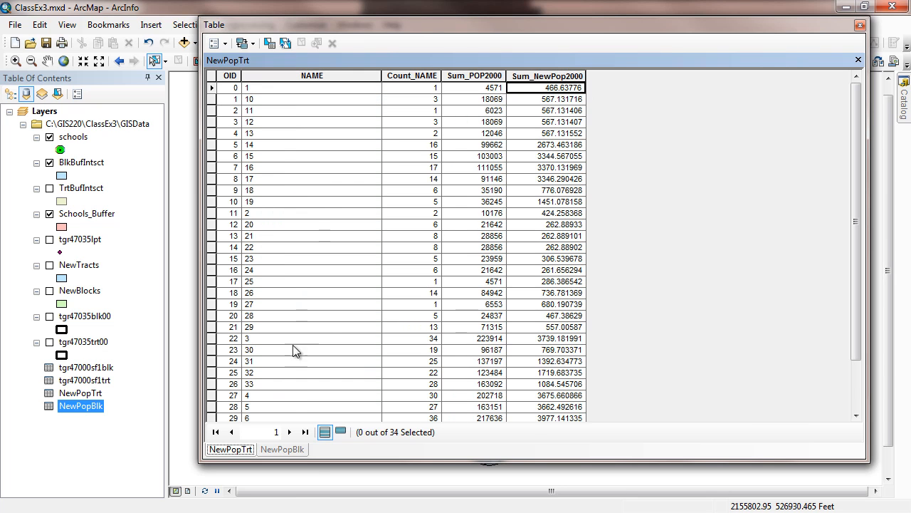
pyautogui.click(282, 449)
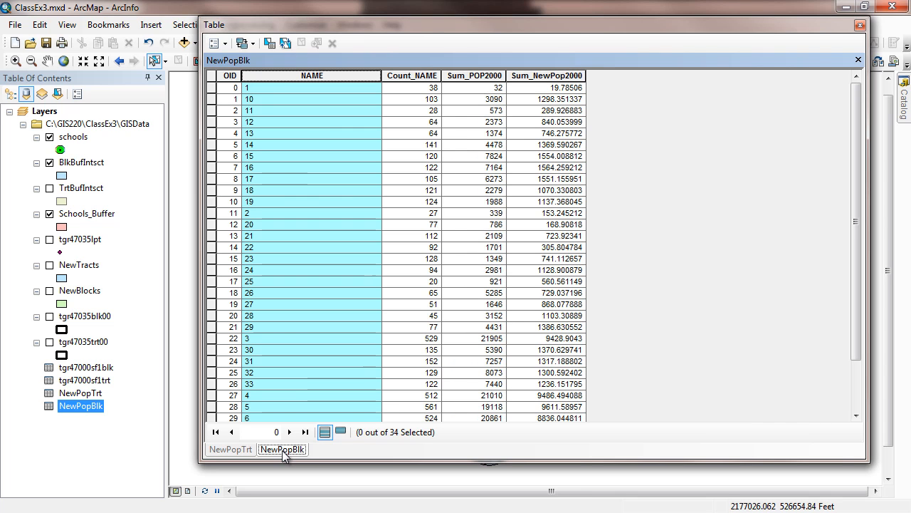
pyautogui.click(550, 88)
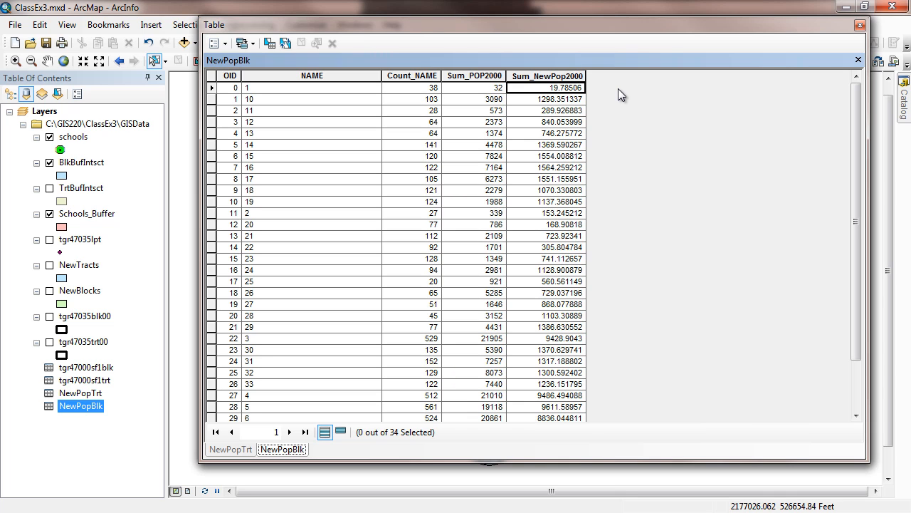
pyautogui.click(250, 100)
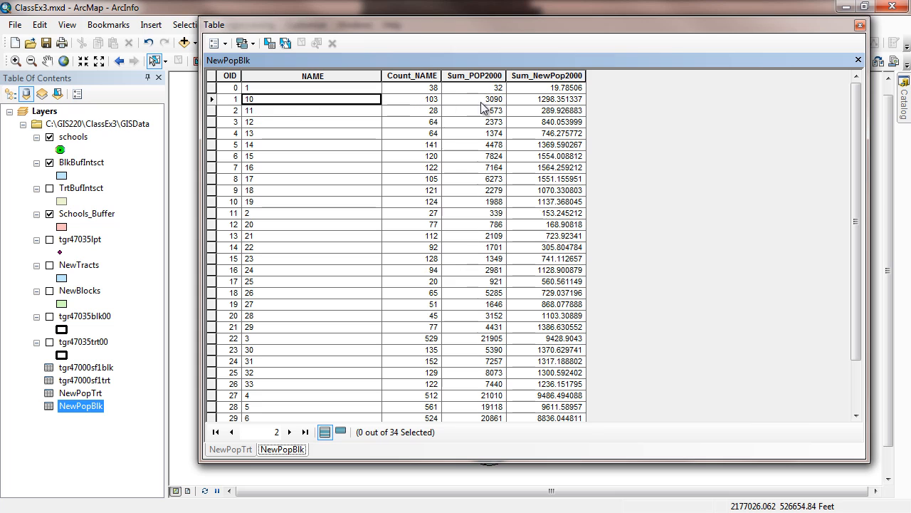
pyautogui.click(561, 102)
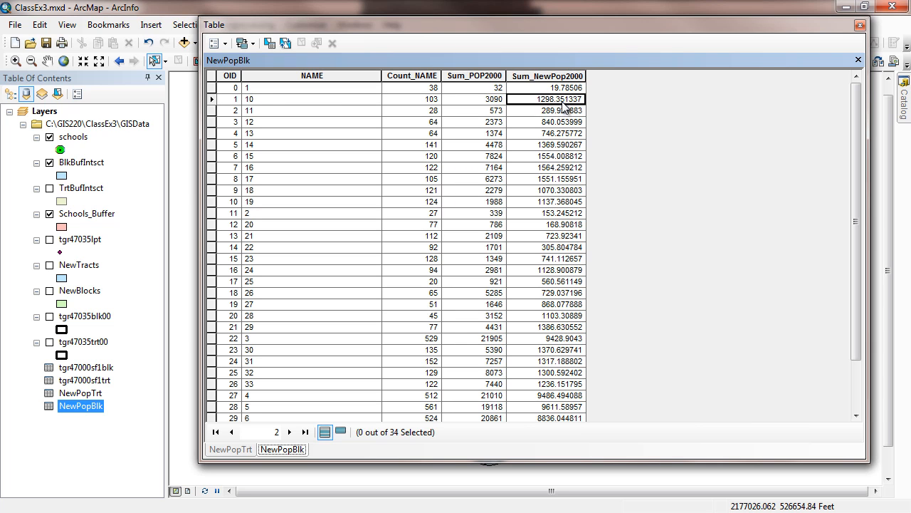
pyautogui.click(229, 450)
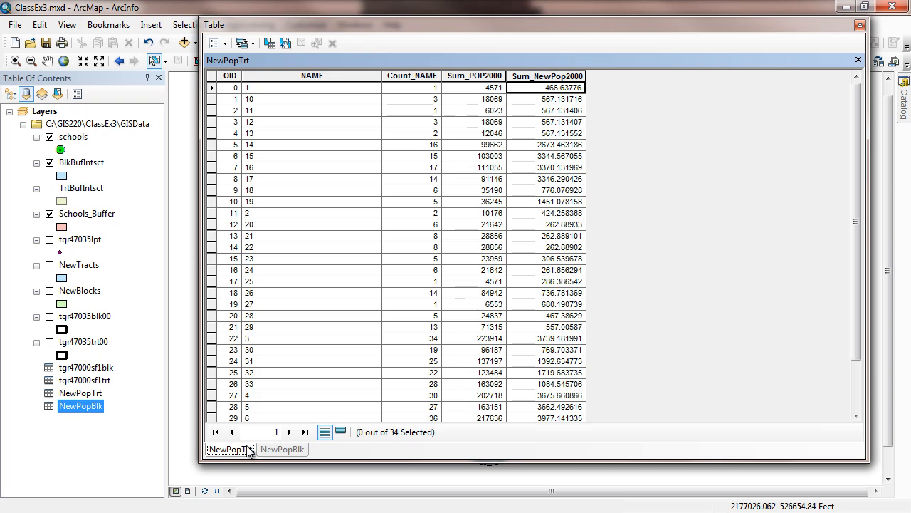
pyautogui.click(534, 103)
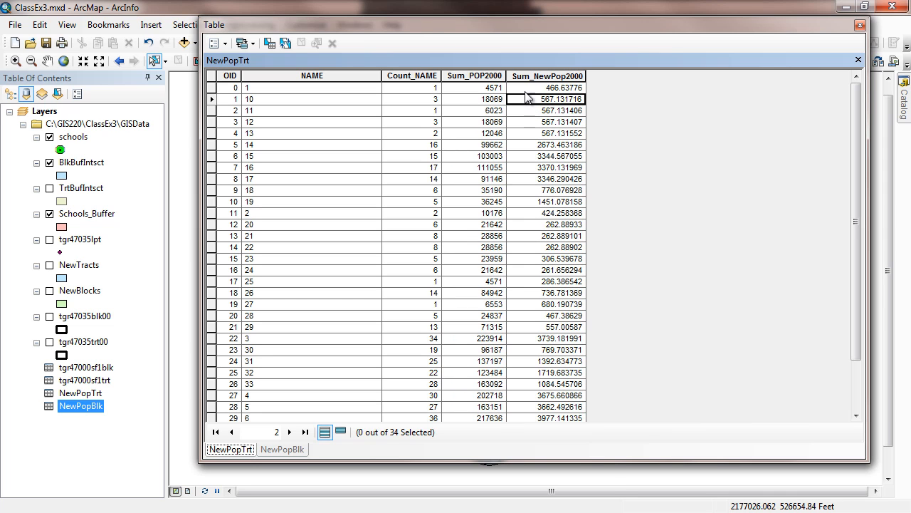
pyautogui.click(281, 450)
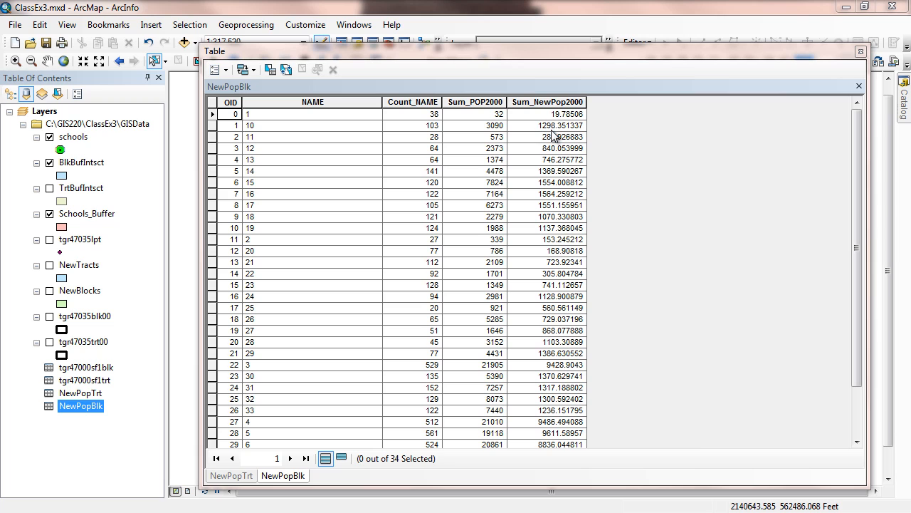
pyautogui.click(232, 476)
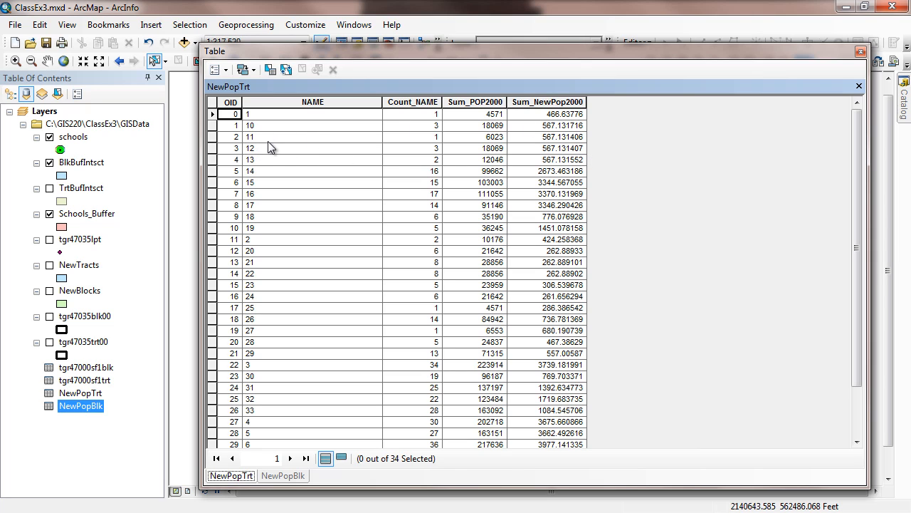
# Step: Examine the Sum_NewPop2000 values of schools 10 to 13 in the NewPopBlk table and close the table window
pyautogui.click(295, 478)
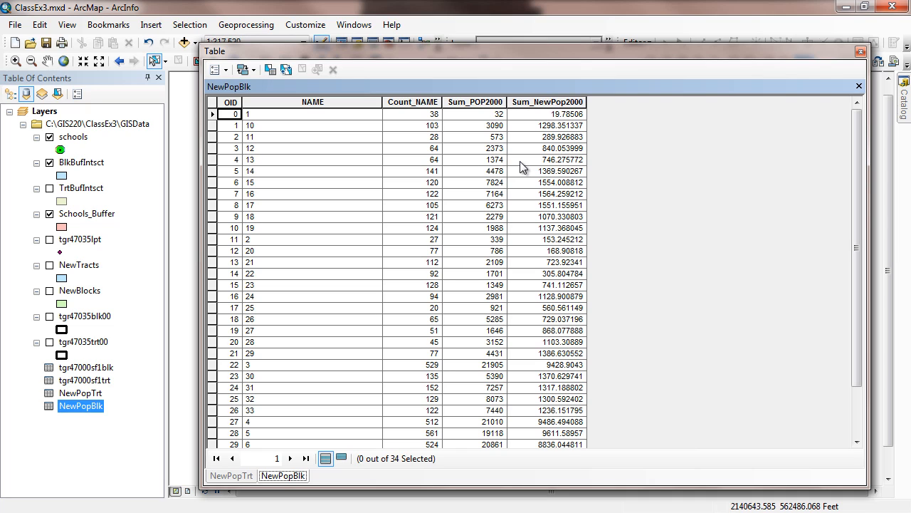
pyautogui.click(861, 52)
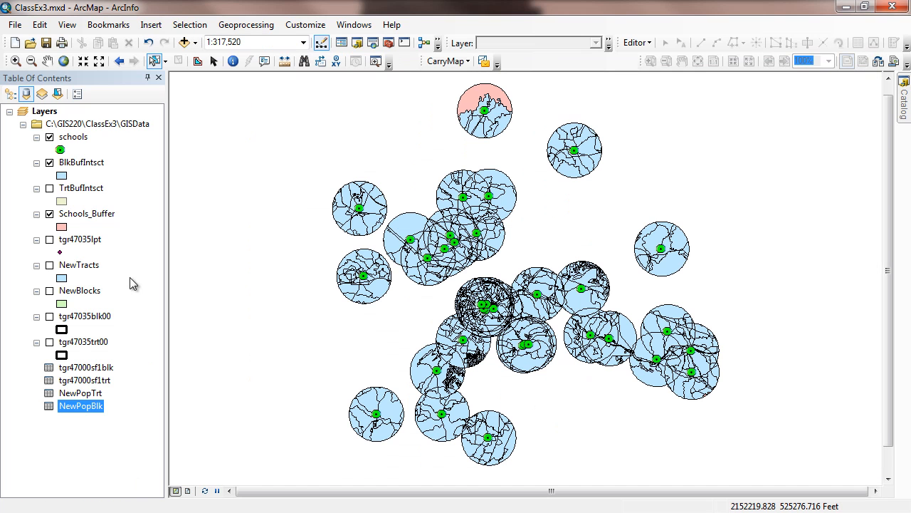
# Step: Select the records named 10, 11, 12 and 13 in the schools attribute table and close the table
pyautogui.click(74, 138)
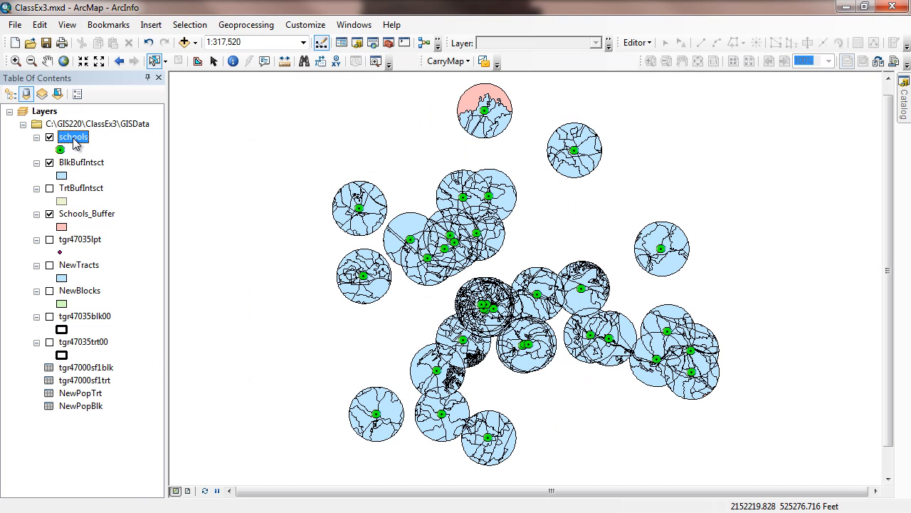
pyautogui.rightClick(76, 143)
pyautogui.click(113, 178)
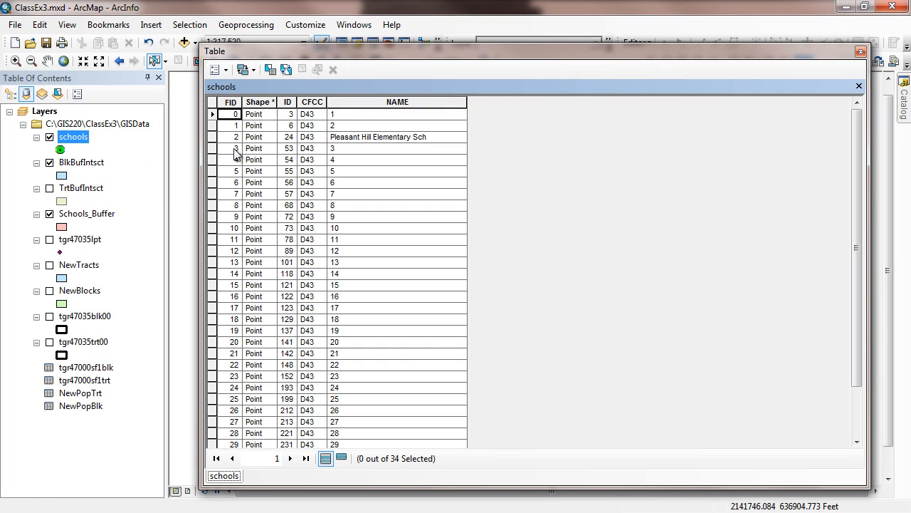
pyautogui.click(212, 228)
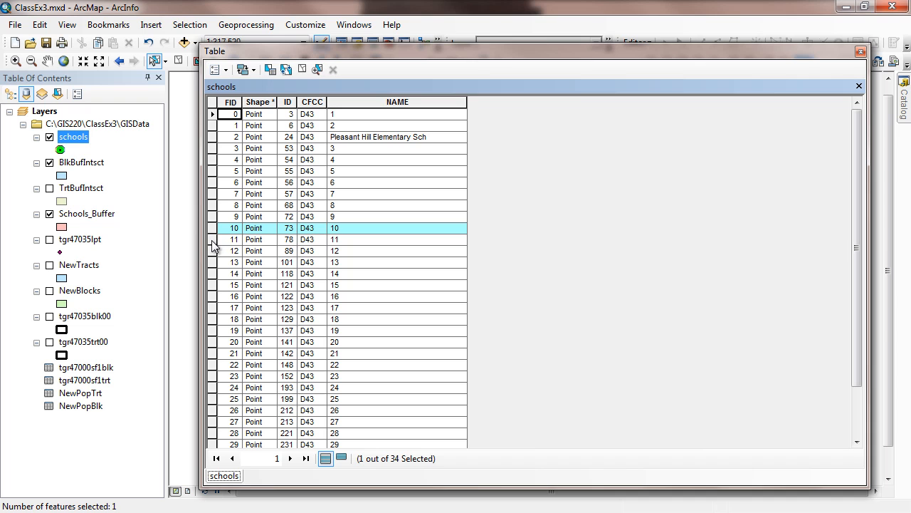
pyautogui.keyDown('ctrl'); pyautogui.click(212, 239); pyautogui.keyUp('ctrl')
pyautogui.keyDown('ctrl'); pyautogui.click(212, 251); pyautogui.keyUp('ctrl')
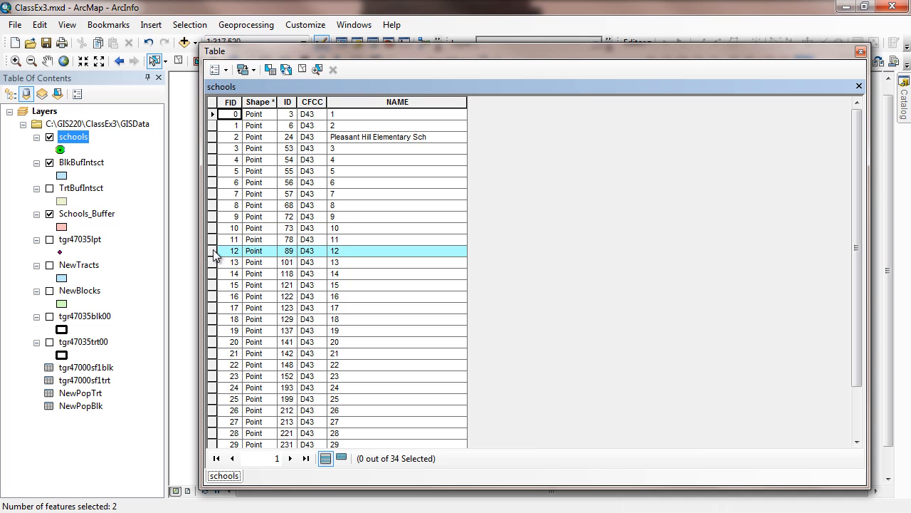
pyautogui.keyDown('ctrl'); pyautogui.click(213, 262); pyautogui.keyUp('ctrl')
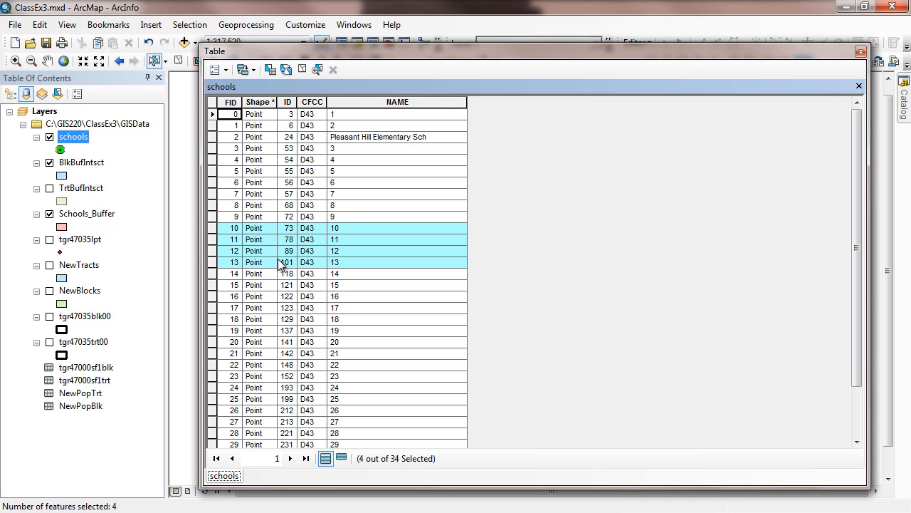
pyautogui.click(861, 51)
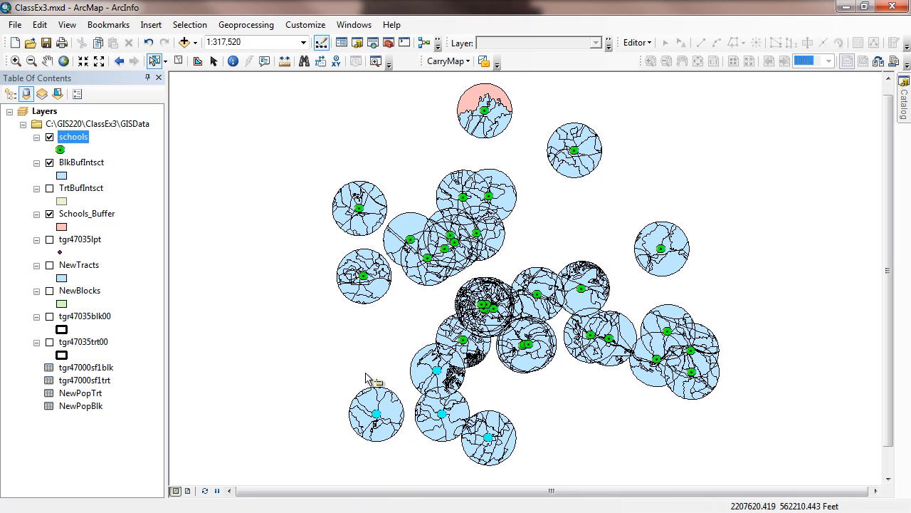
# Step: Show the NewTracts and TrtBufIntsct layers and hide BlkBufIntsct
pyautogui.click(49, 265)
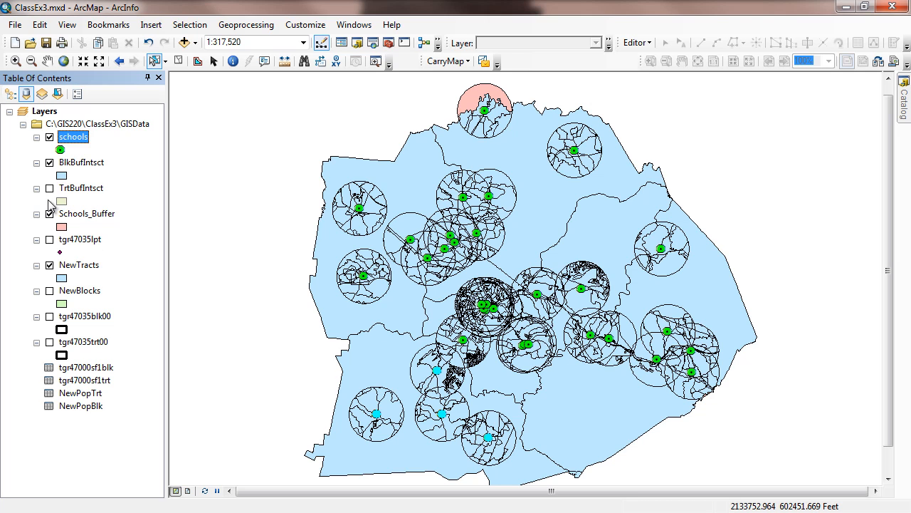
pyautogui.click(49, 163)
pyautogui.click(49, 188)
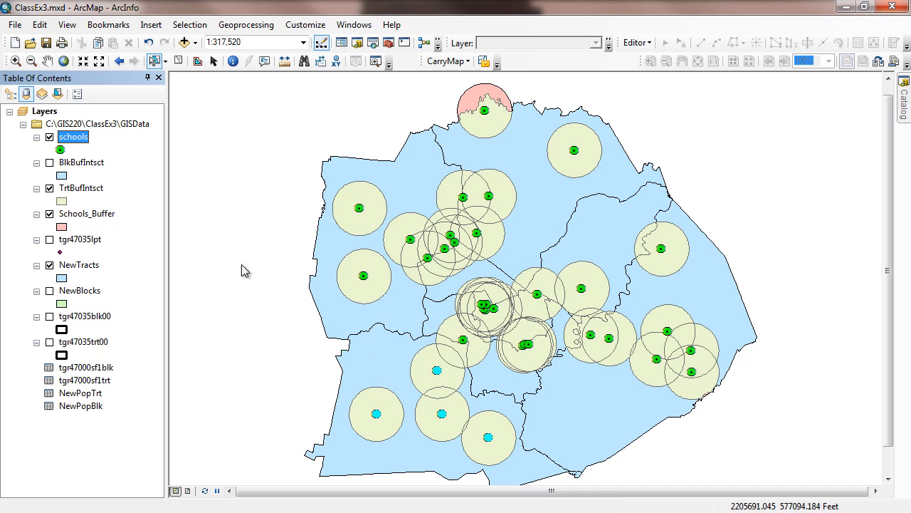
# Step: Turn on the NewBlocks layer and try to move it above NewTracts in the source-based layer list
pyautogui.click(50, 292)
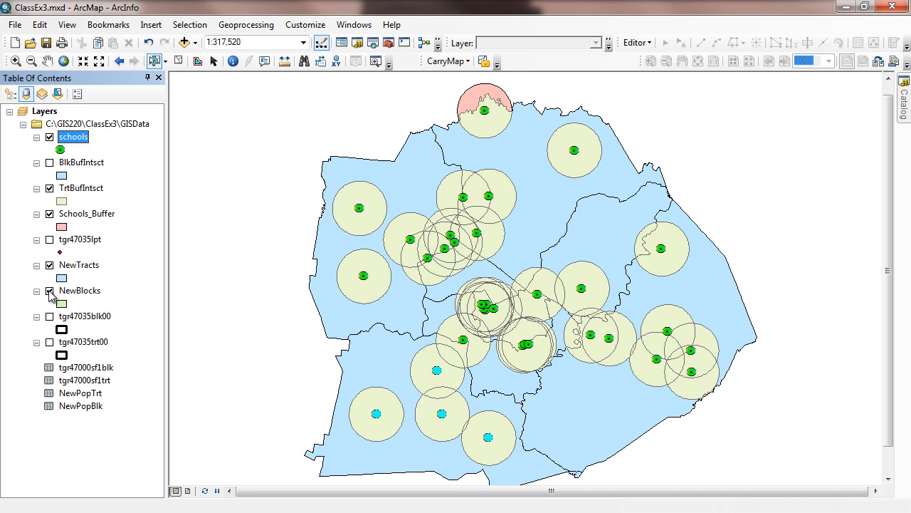
pyautogui.click(50, 265)
pyautogui.click(50, 266)
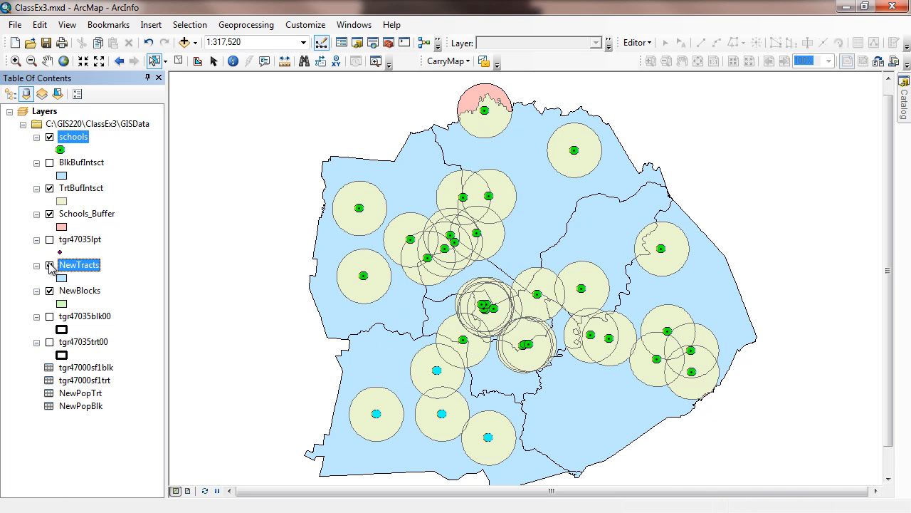
pyautogui.click(50, 265)
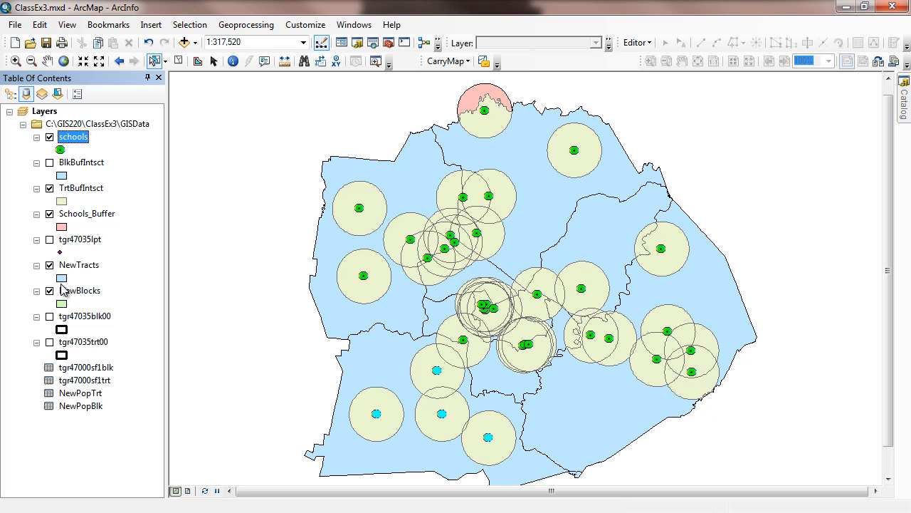
pyautogui.moveTo(76, 292)
pyautogui.mouseDown()
pyautogui.moveTo(69, 282)
pyautogui.moveTo(77, 257)
pyautogui.moveTo(75, 296)
pyautogui.moveTo(71, 264)
pyautogui.moveTo(93, 293)
pyautogui.moveTo(93, 264)
pyautogui.moveTo(73, 292)
pyautogui.mouseUp()
pyautogui.keyDown('ctrl'); pyautogui.click(78, 267); pyautogui.keyUp('ctrl')
pyautogui.click(78, 267)
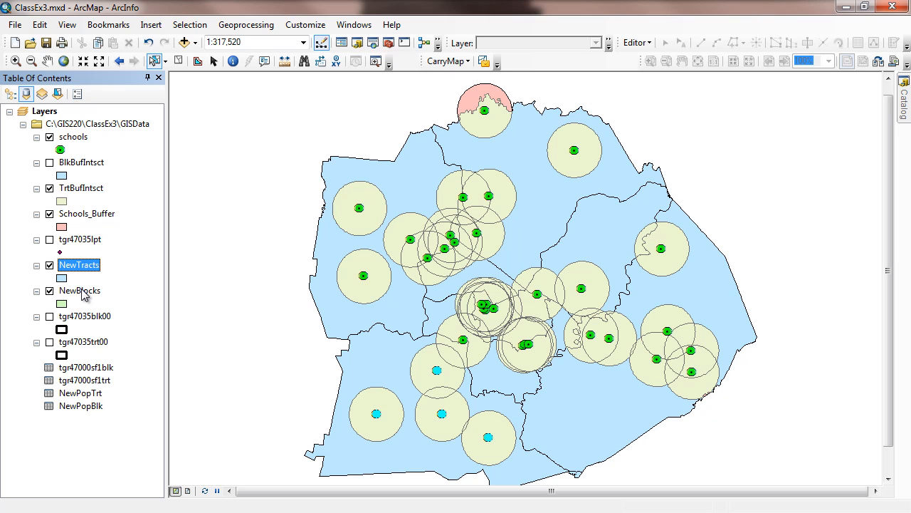
# Step: List the layers by drawing order and place NewBlocks above NewTracts
pyautogui.click(9, 95)
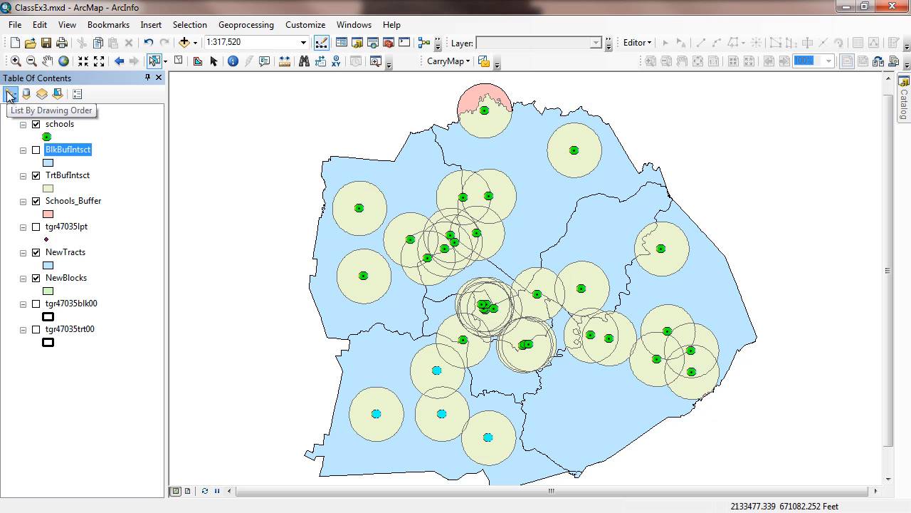
pyautogui.keyDown('ctrl'); pyautogui.click(82, 279); pyautogui.keyUp('ctrl')
pyautogui.moveTo(82, 279); pyautogui.dragTo(77, 254)
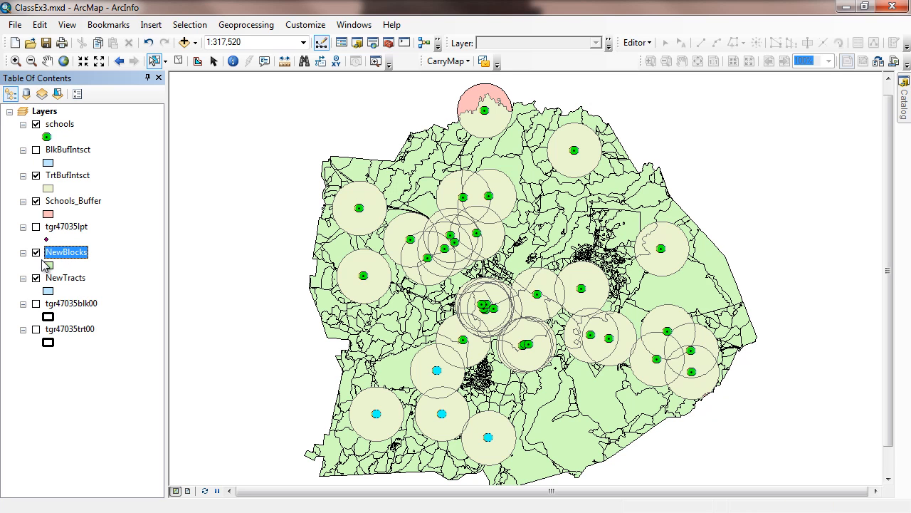
# Step: Symbolize NewBlocks with a hollow fill and a light red outline of width 1
pyautogui.click(149, 289)
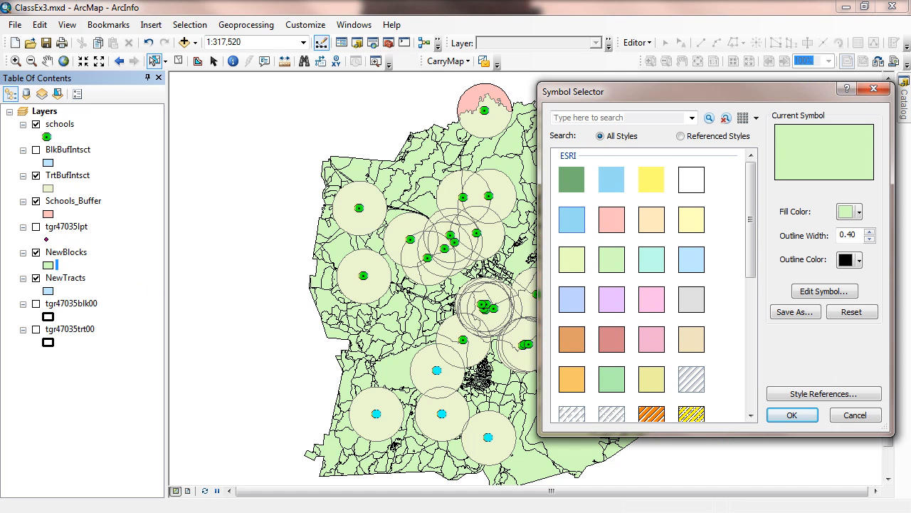
pyautogui.click(685, 183)
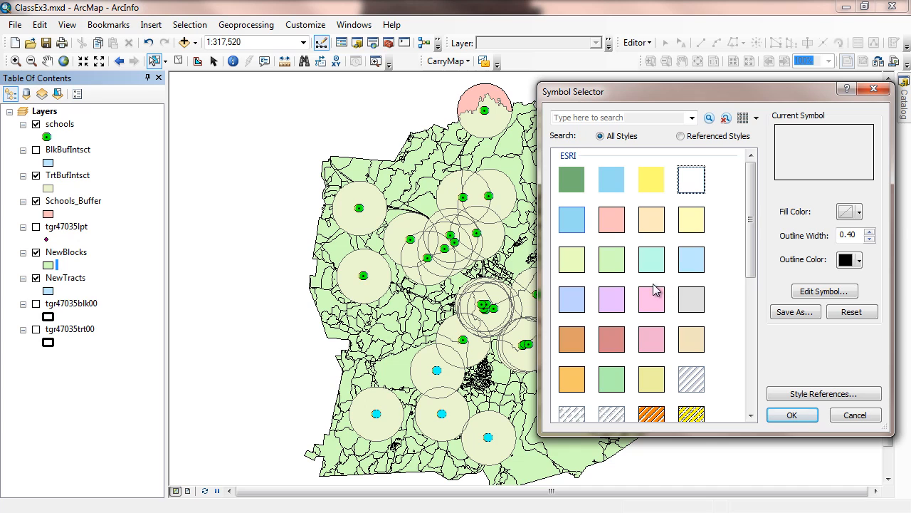
pyautogui.click(860, 261)
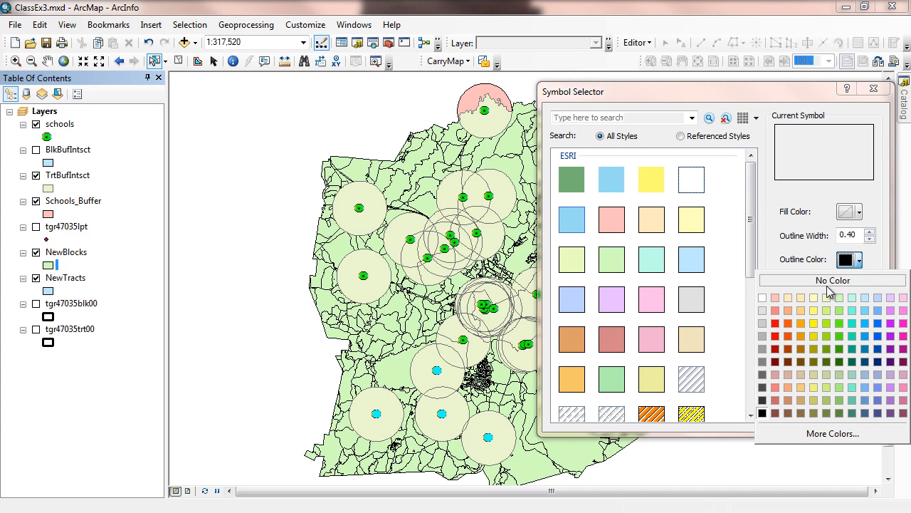
pyautogui.click(774, 323)
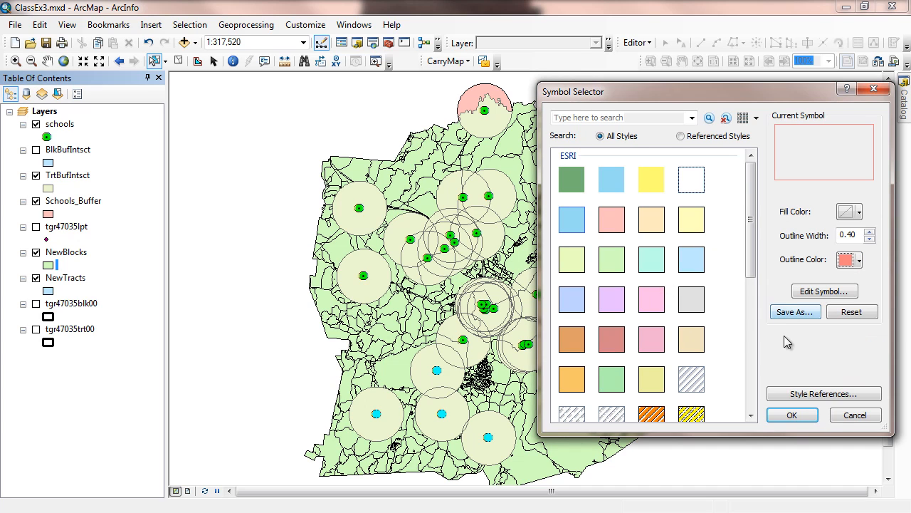
pyautogui.click(870, 231)
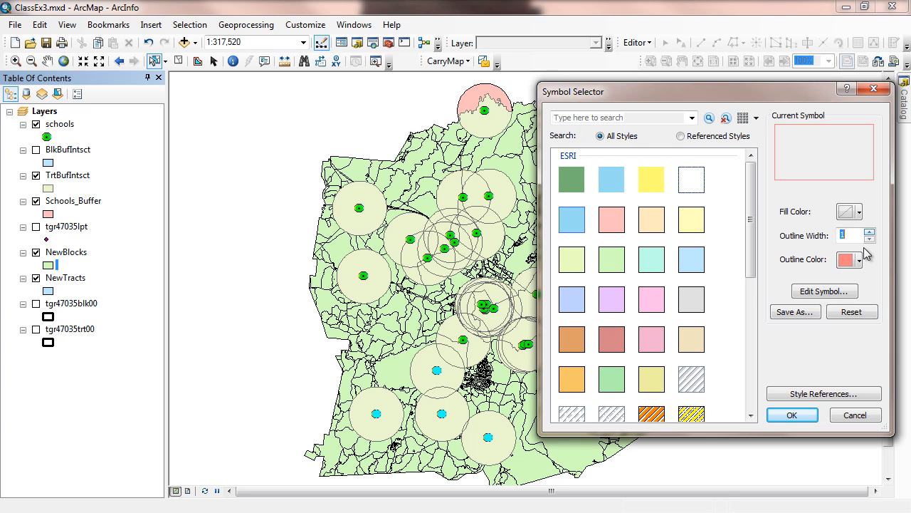
pyautogui.click(789, 416)
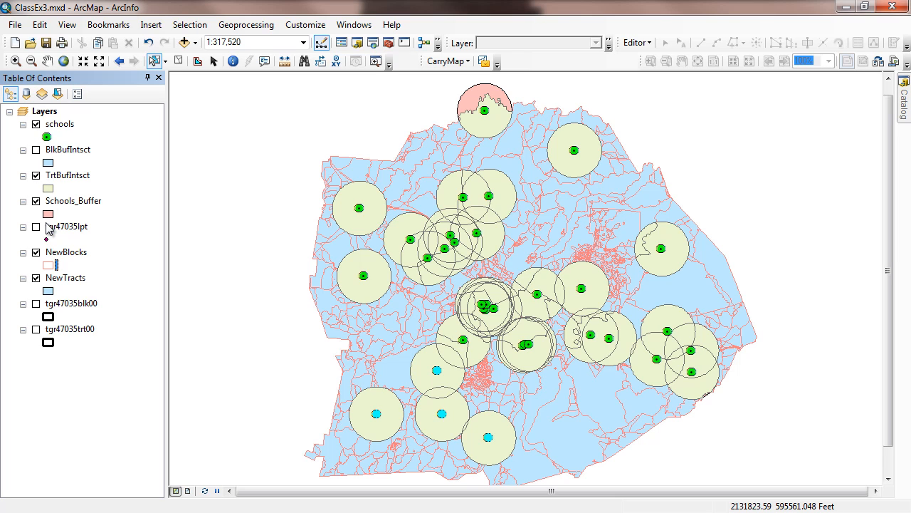
# Step: Hide the TrtBufIntsct and Schools_Buffer layers so only the schools, blocks and tracts are drawn
pyautogui.click(37, 178)
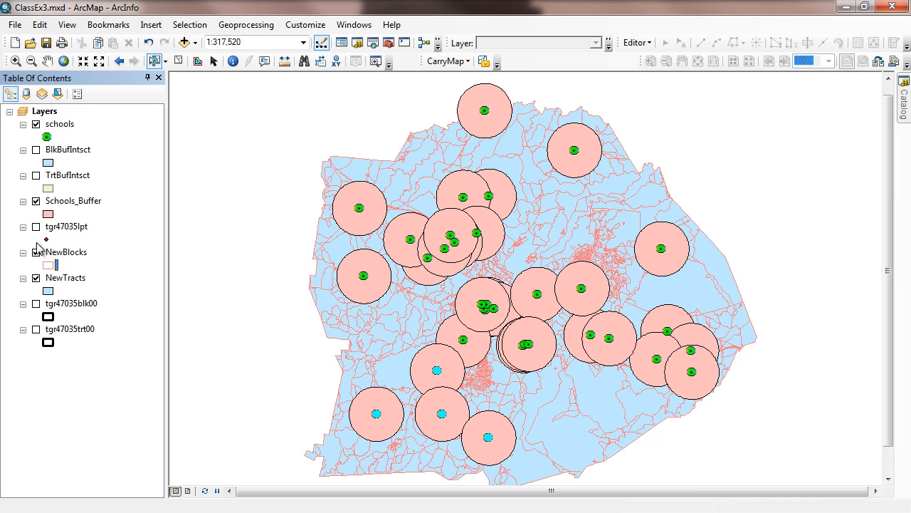
pyautogui.click(36, 201)
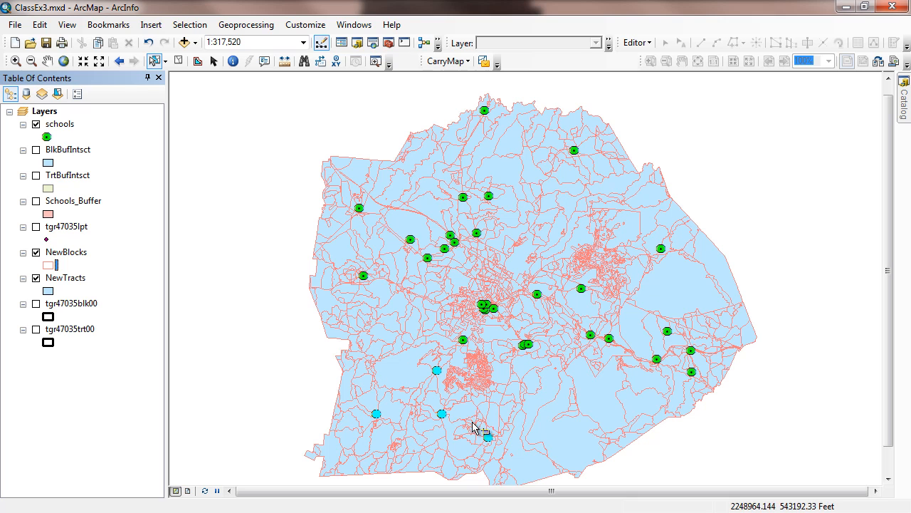
# Step: Toggle NewBlocks off and on to compare tract and block boundaries around the four selected schools
pyautogui.click(36, 253)
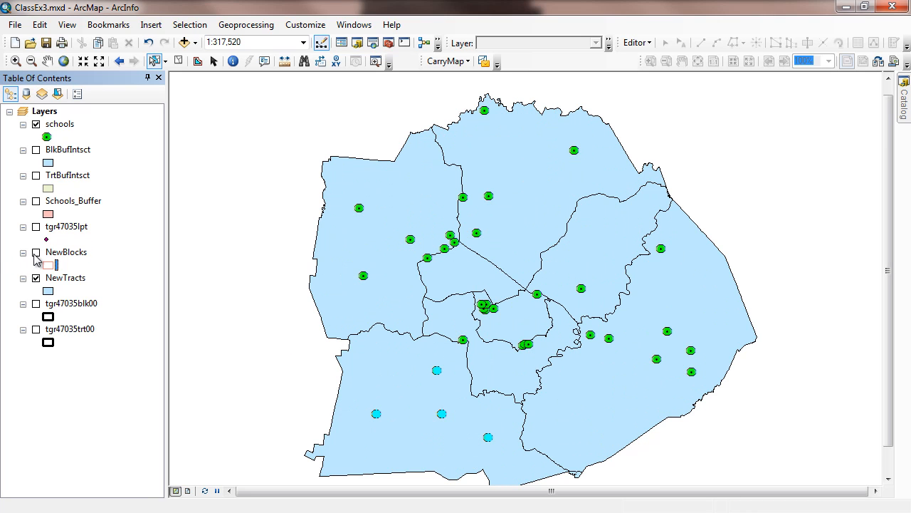
pyautogui.click(36, 253)
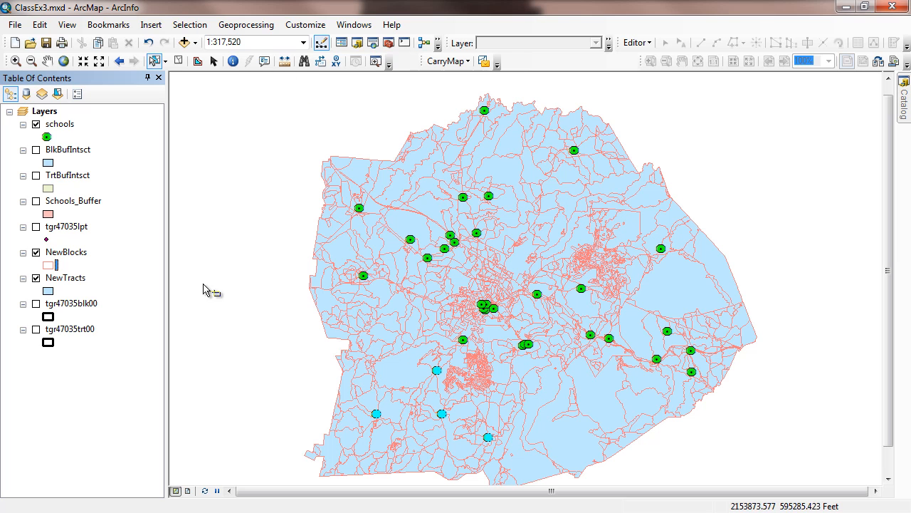
pyautogui.click(36, 252)
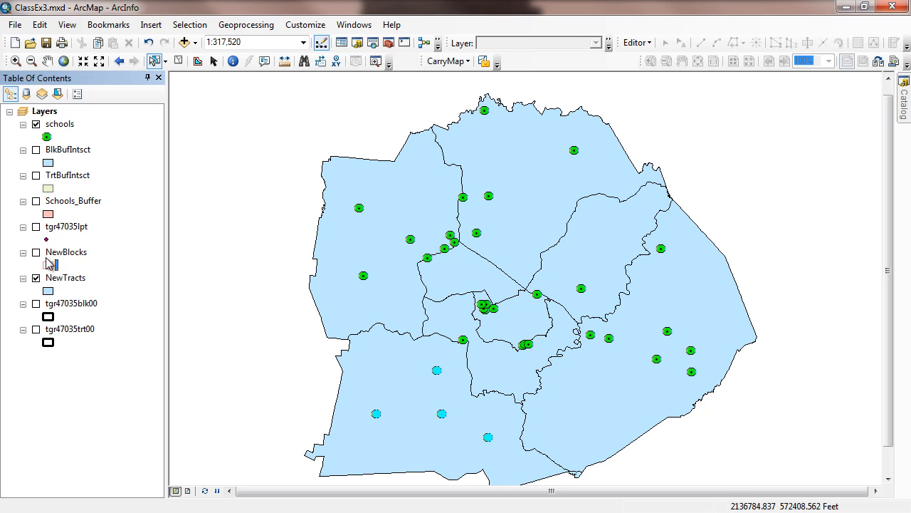
pyautogui.click(40, 253)
pyautogui.click(35, 252)
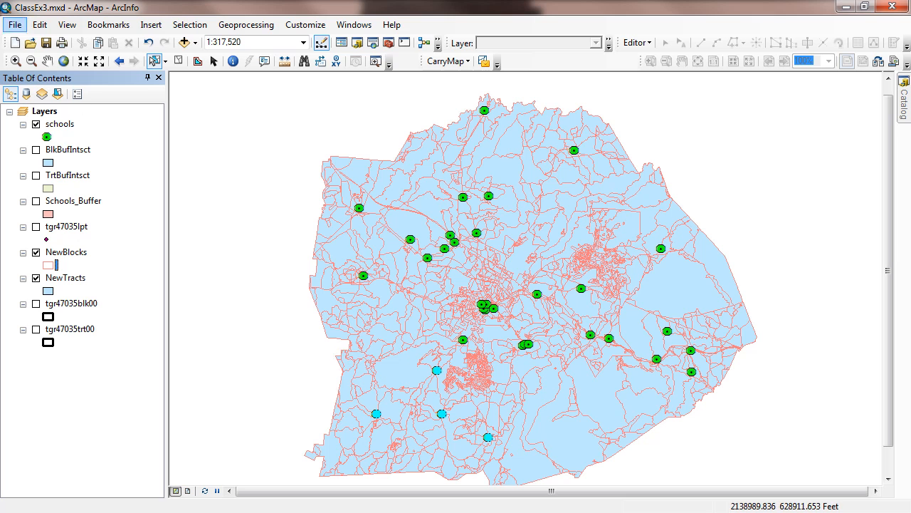
# Step: Show the Schools_Buffer layer around the northernmost selected school and give it a hollow fill with a black outline
pyautogui.click(15, 61)
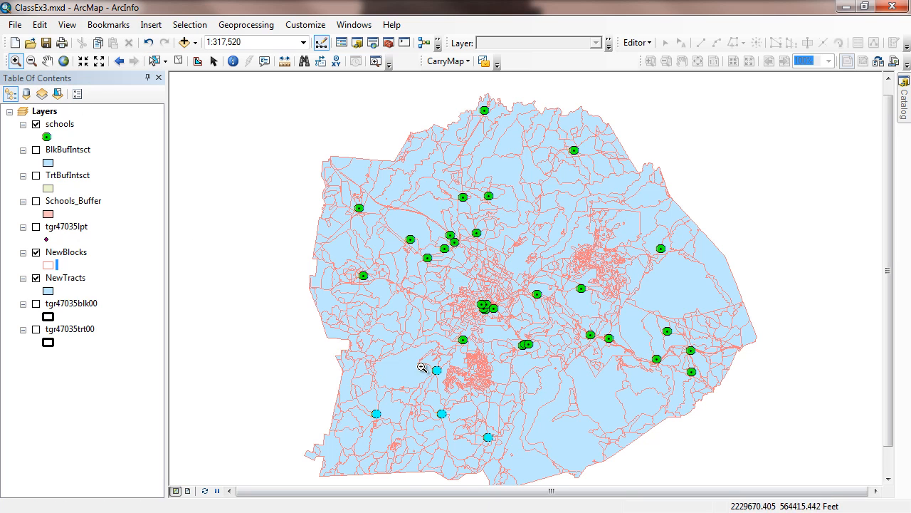
pyautogui.moveTo(446, 381); pyautogui.dragTo(418, 352)
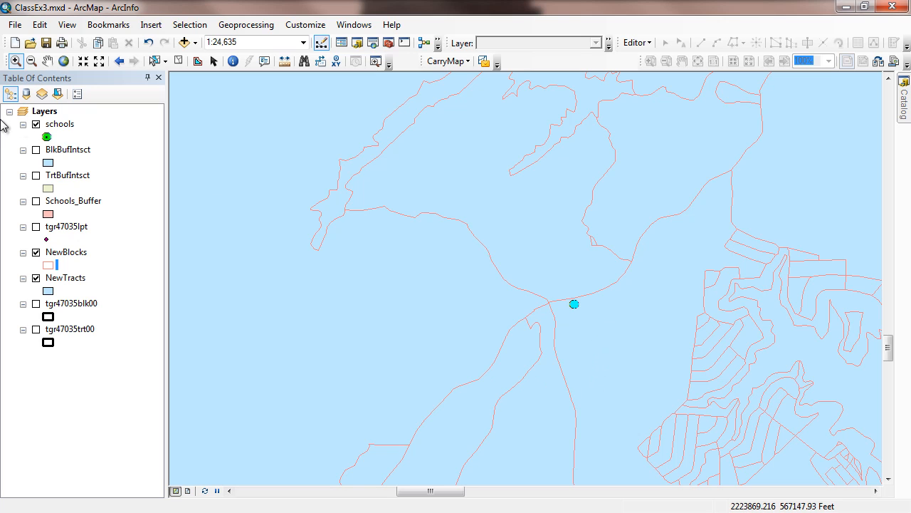
pyautogui.click(35, 202)
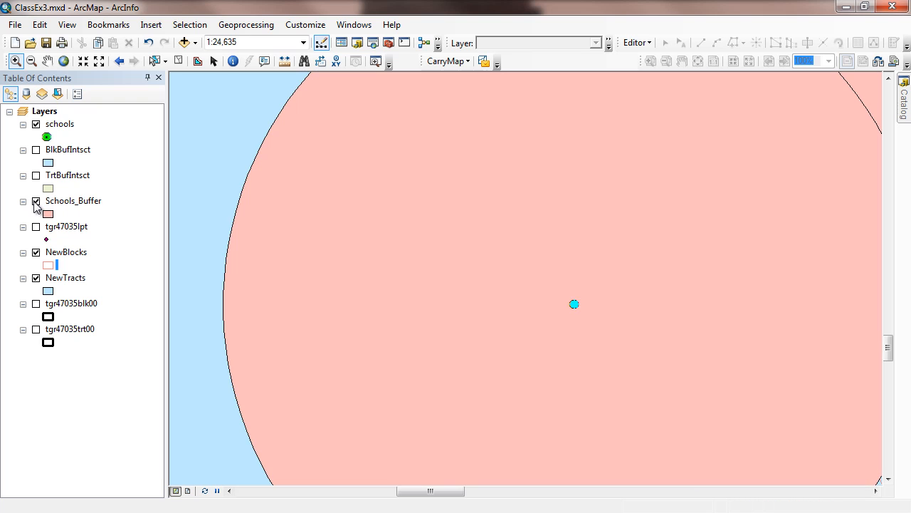
pyautogui.click(50, 214)
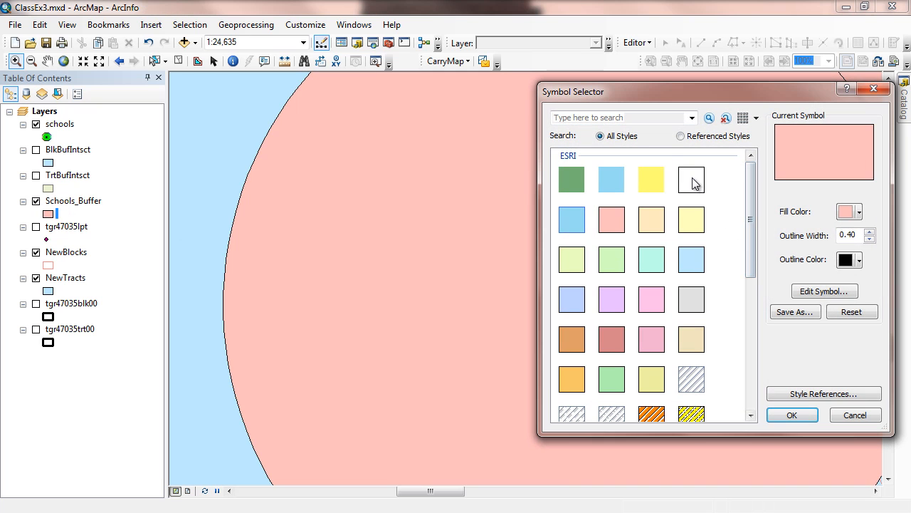
pyautogui.click(691, 180)
pyautogui.click(797, 416)
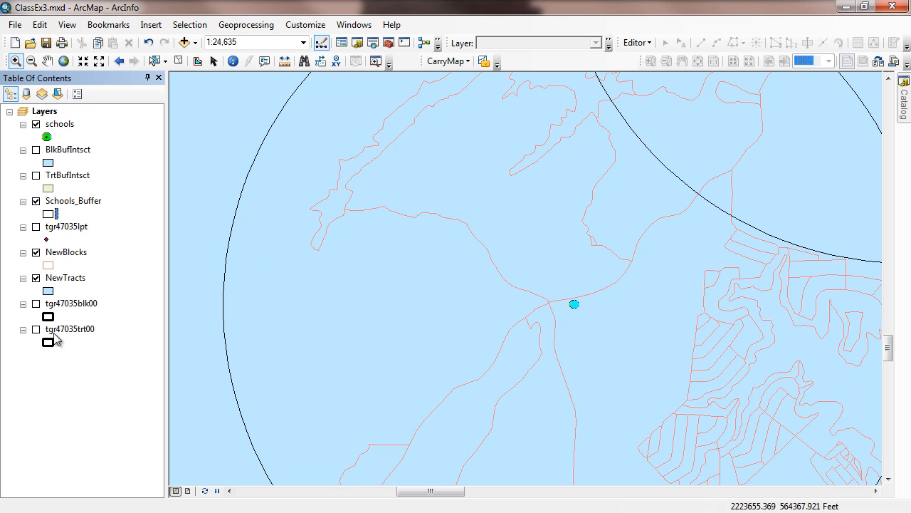
# Step: Open the attribute table of the tgr47035blk00 layer
pyautogui.rightClick(66, 305)
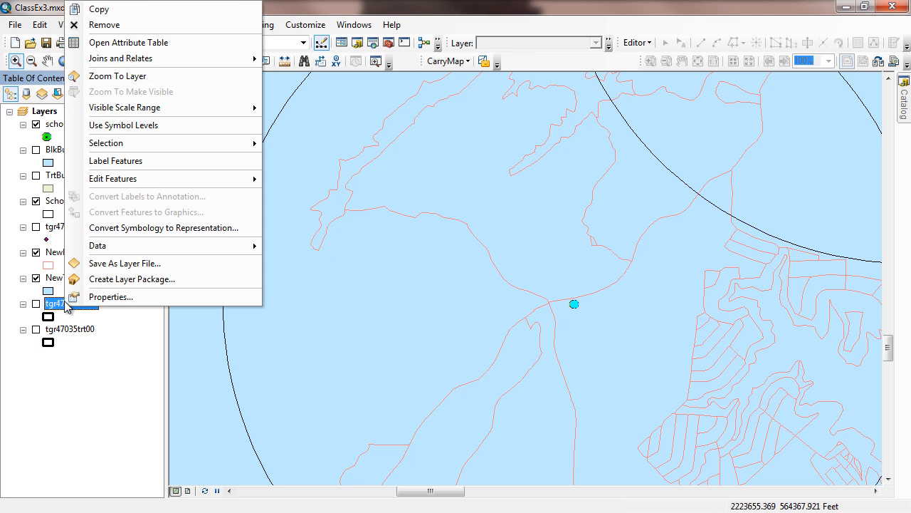
pyautogui.click(107, 40)
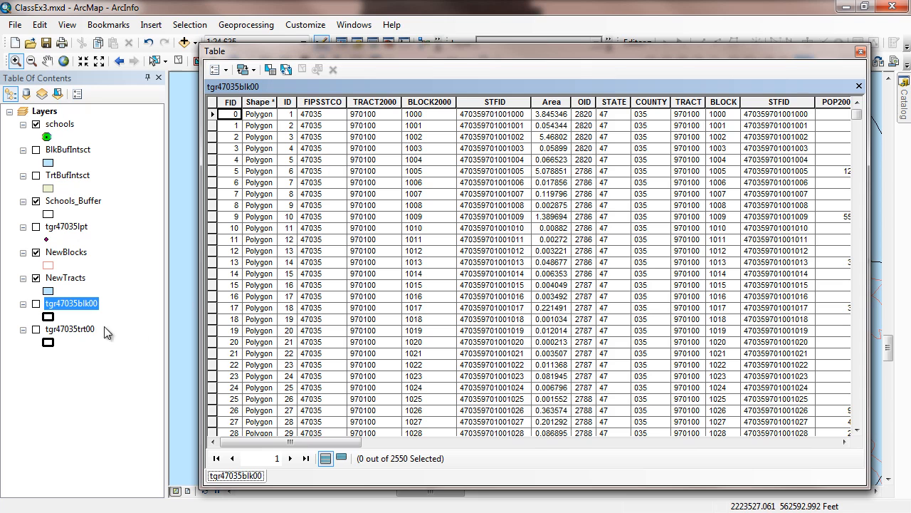
# Step: Check the attribute table of the tgr47035trt00 tract layer, then close the table window
pyautogui.rightClick(64, 331)
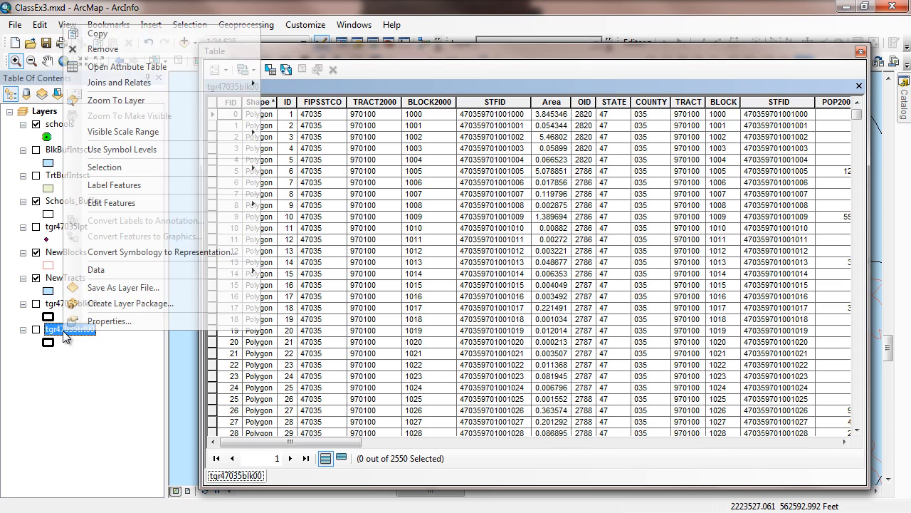
pyautogui.click(111, 67)
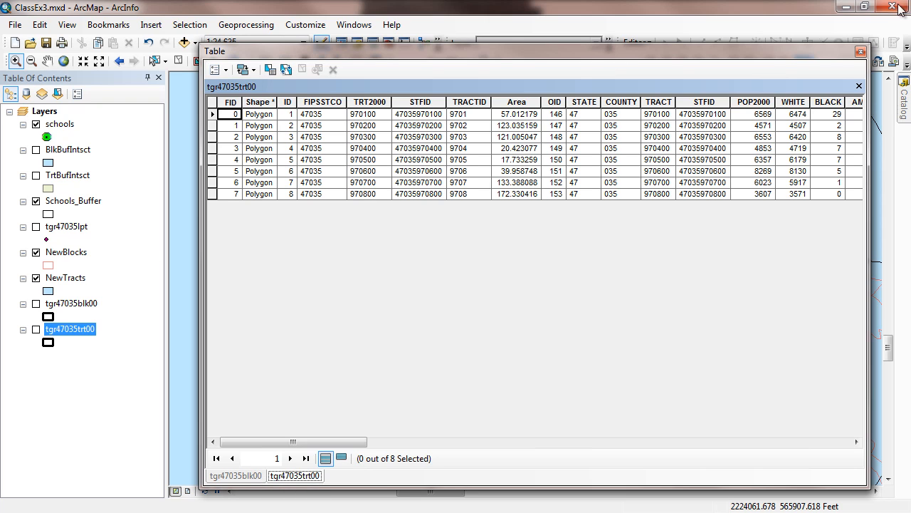
pyautogui.click(861, 52)
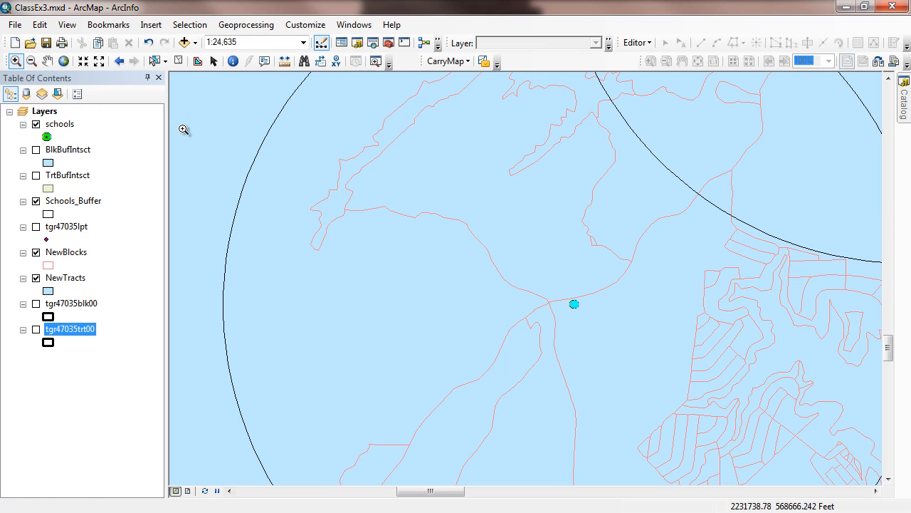
# Step: List the layers by source and open the NewPopTrt and NewPopBlk tables to compare their Sum_NewPop2000 values per school
pyautogui.click(27, 93)
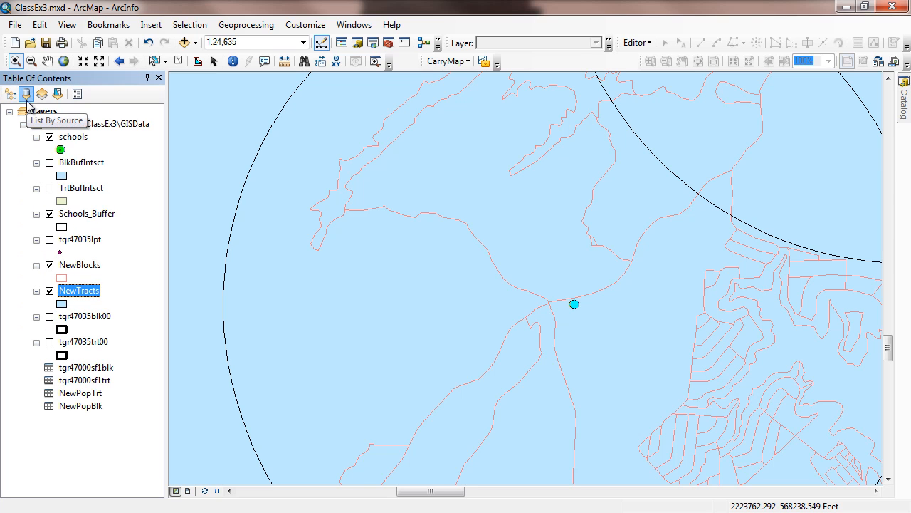
pyautogui.click(75, 396)
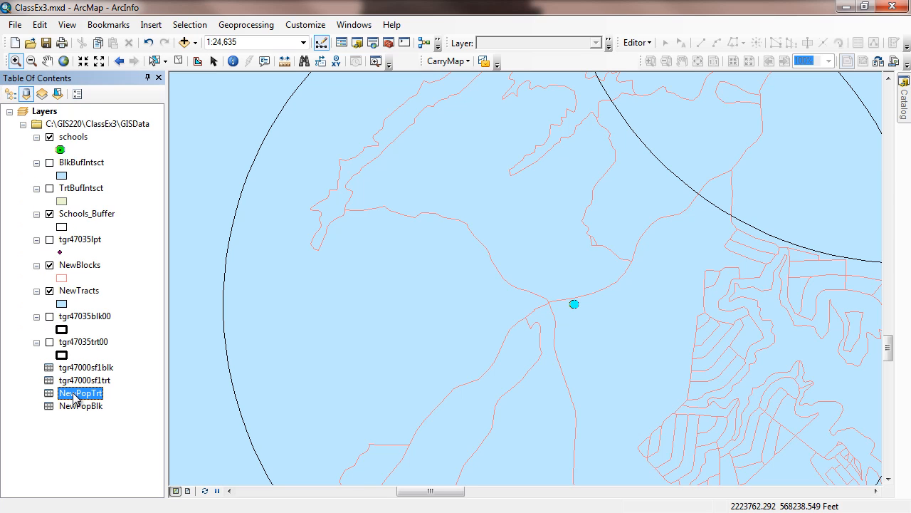
pyautogui.rightClick(75, 396)
pyautogui.click(110, 248)
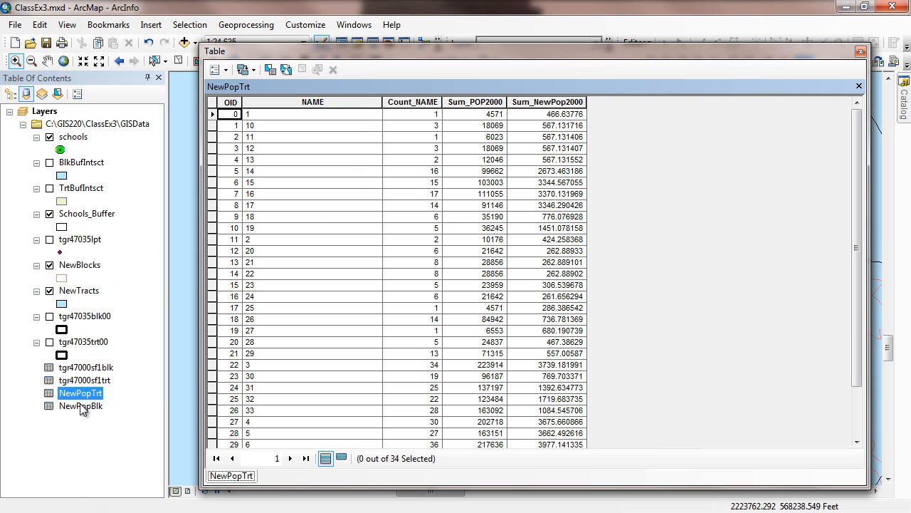
pyautogui.rightClick(81, 404)
pyautogui.click(124, 264)
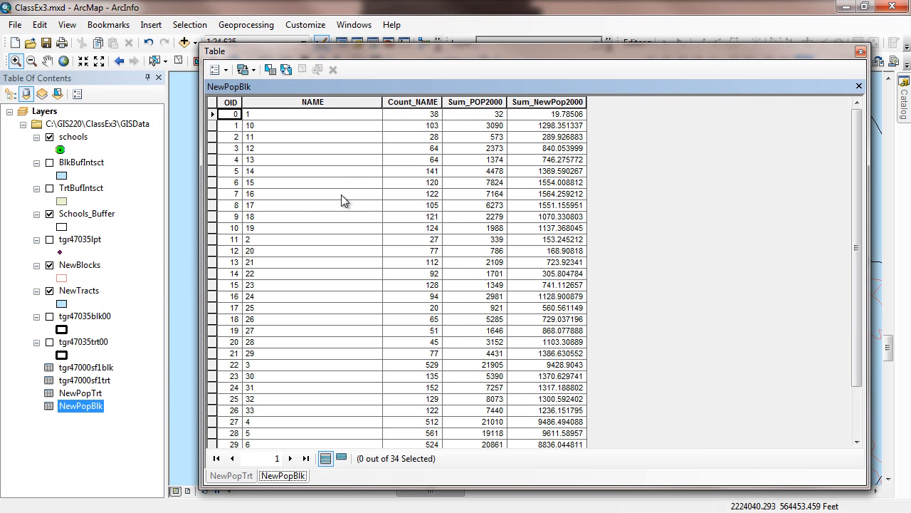
pyautogui.click(231, 476)
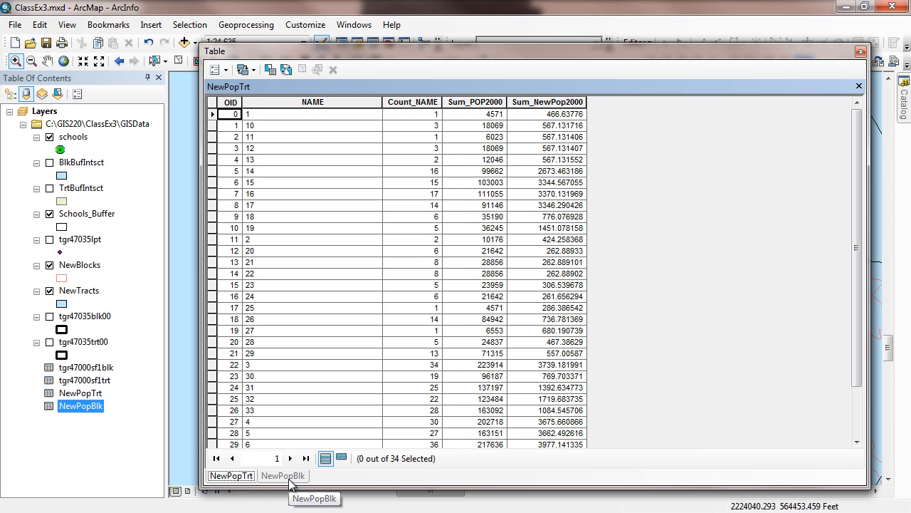
pyautogui.click(290, 482)
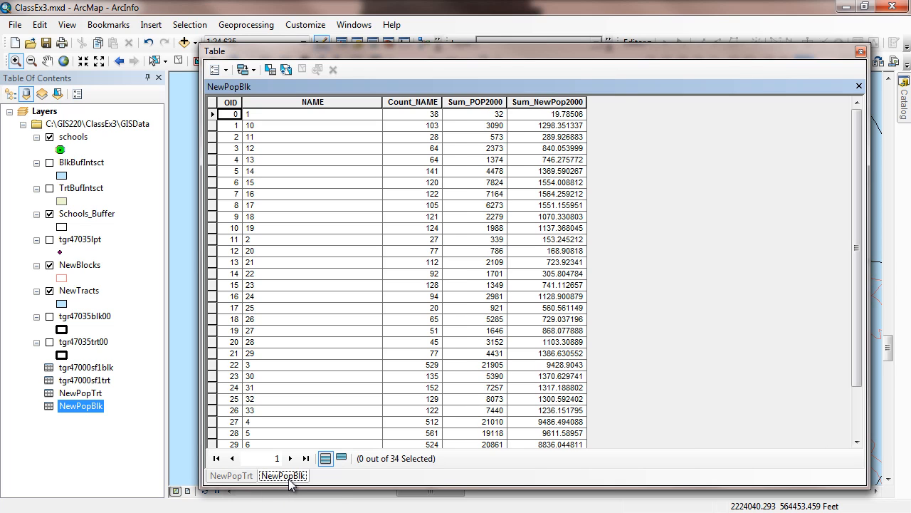